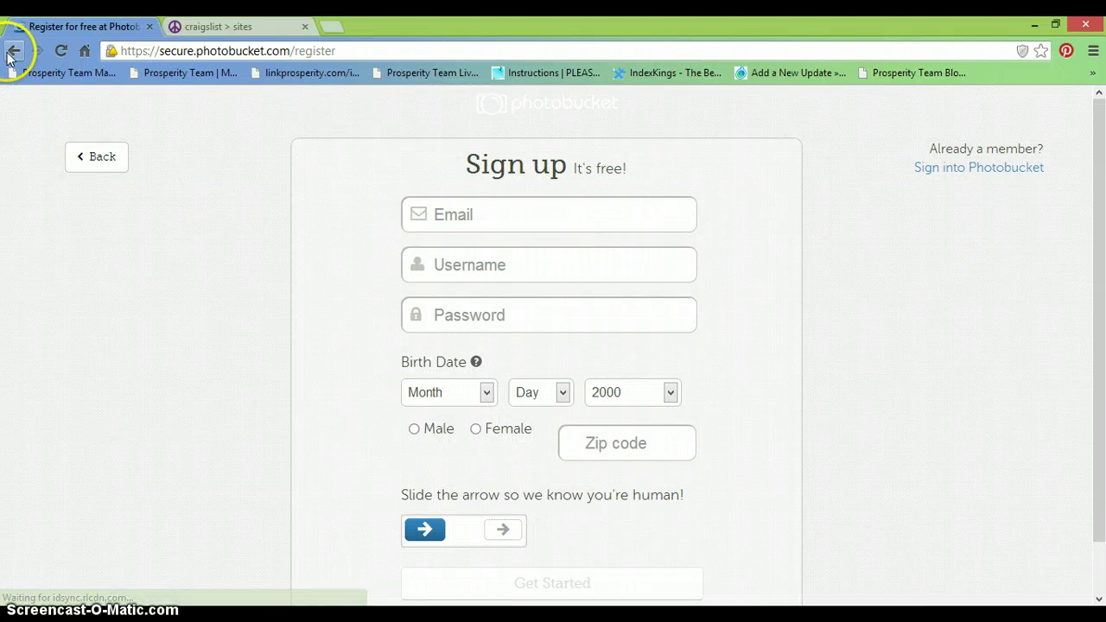
- Return to the Photobucket home page and log in with the saved credentials
left_click(13, 53)
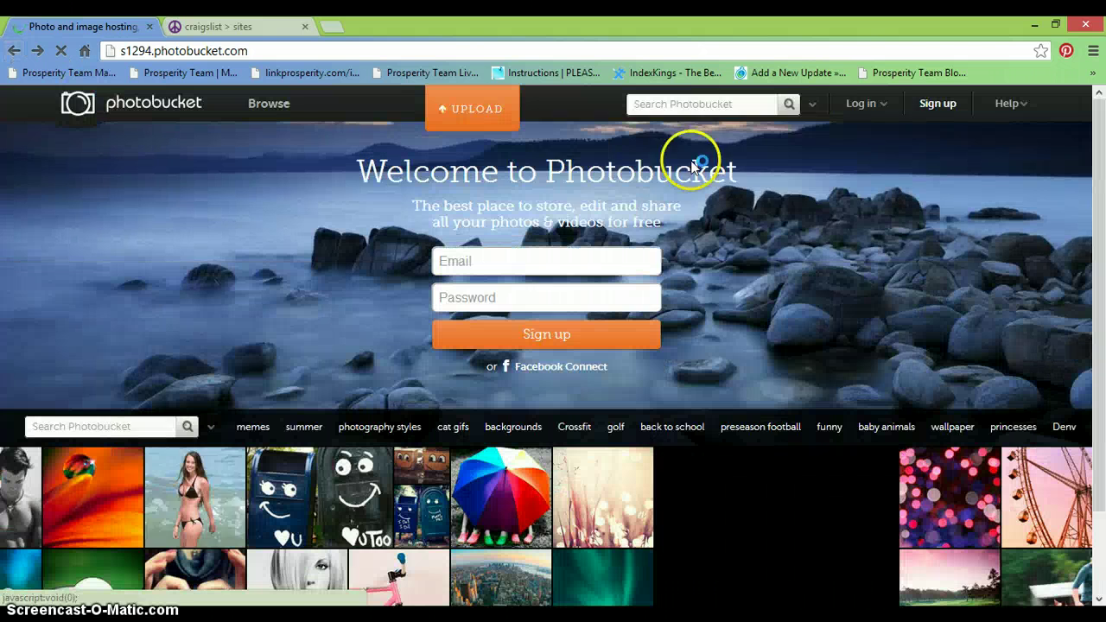
left_click(883, 111)
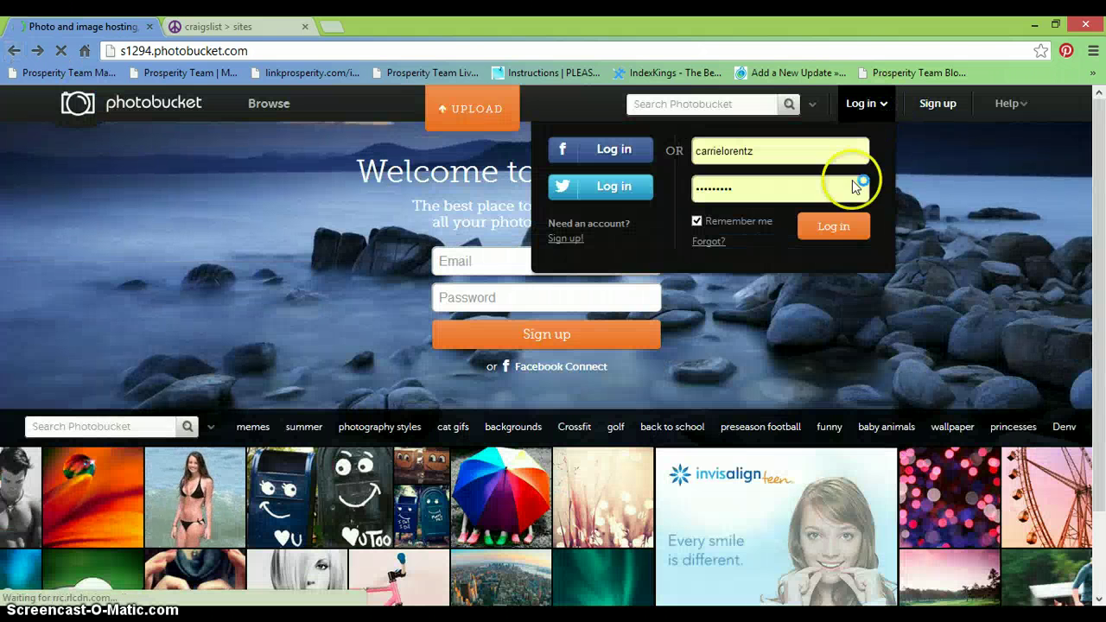
left_click(831, 228)
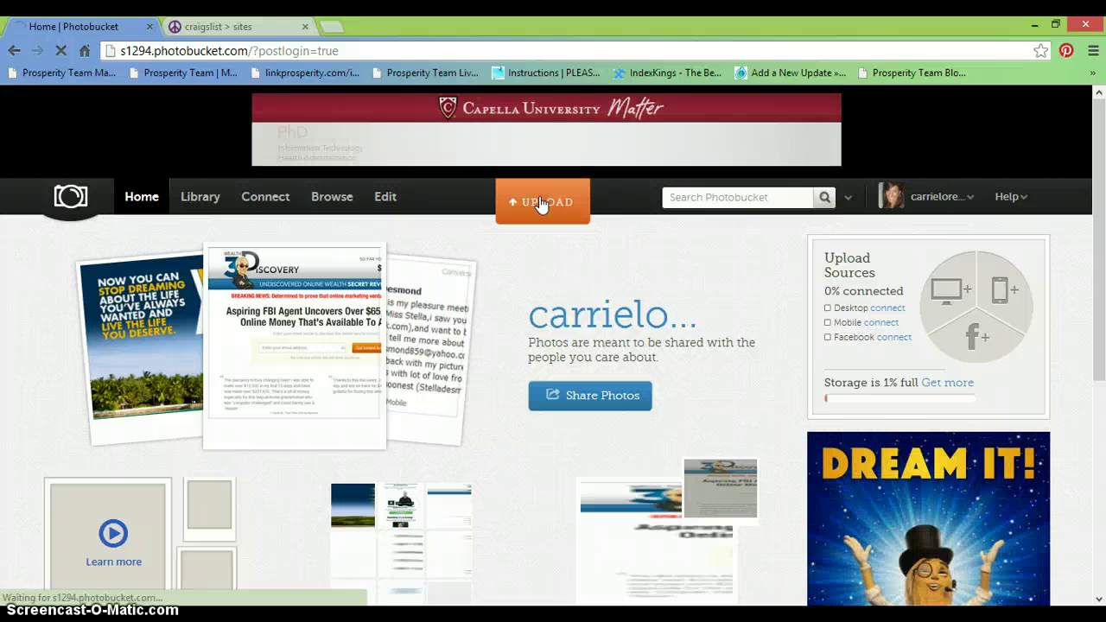
- Upload the dear_laptop image to Photobucket and open its media page
left_click(541, 203)
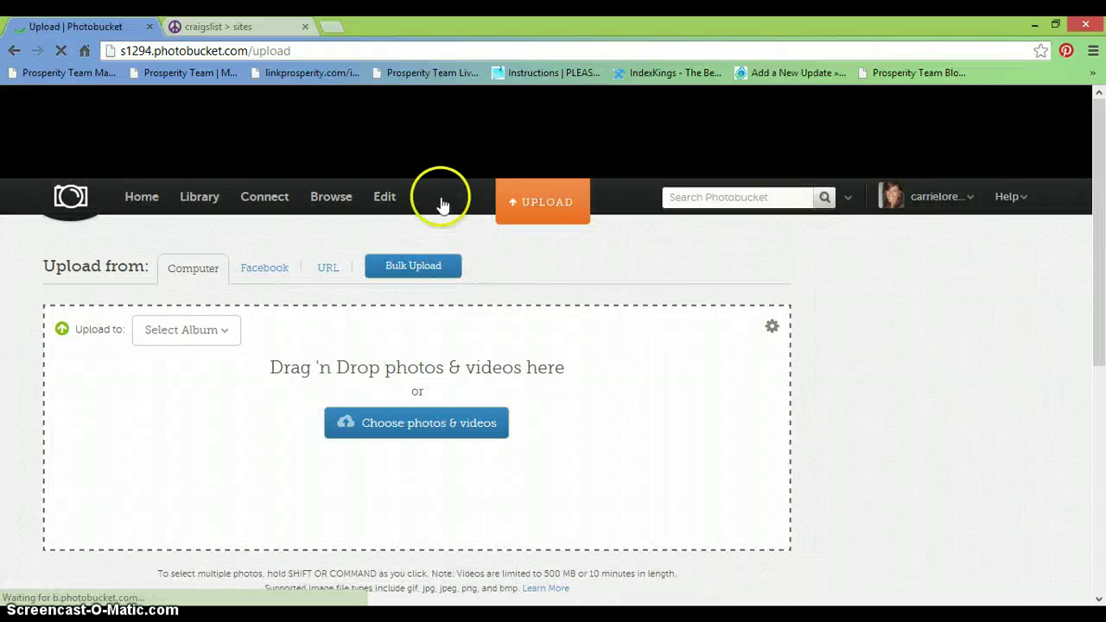
left_click(409, 446)
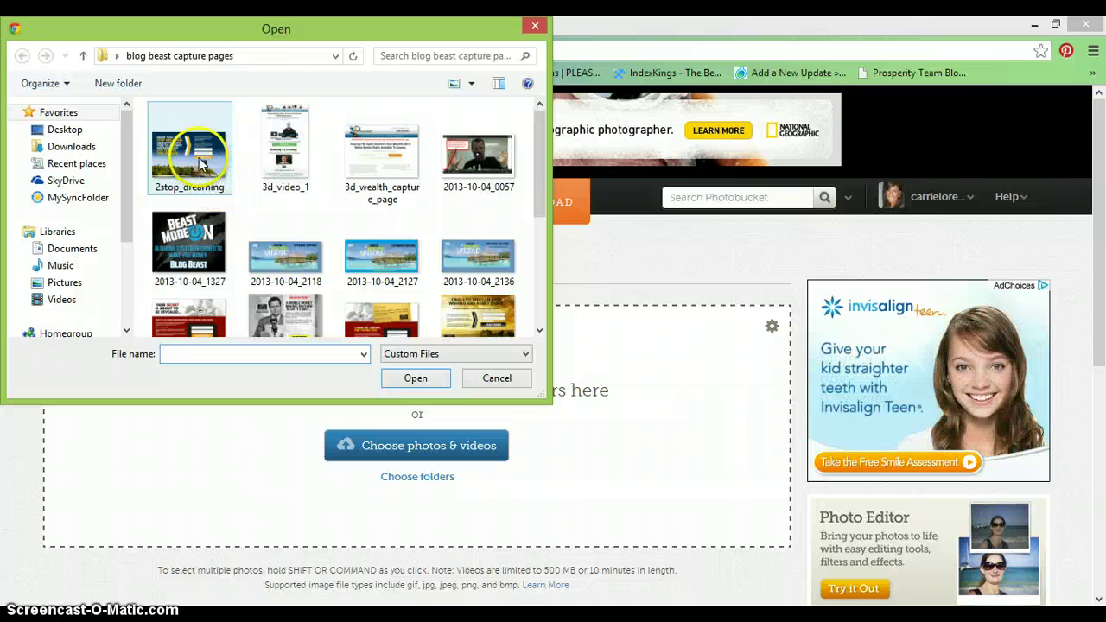
left_click_drag(530, 190, 555, 221)
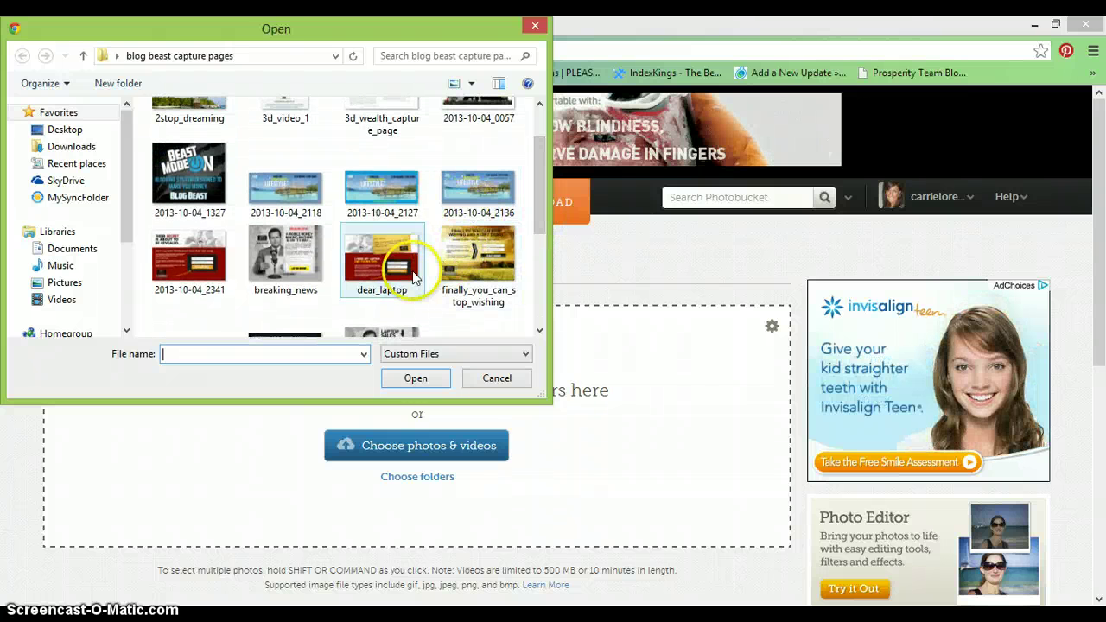
left_click(388, 255)
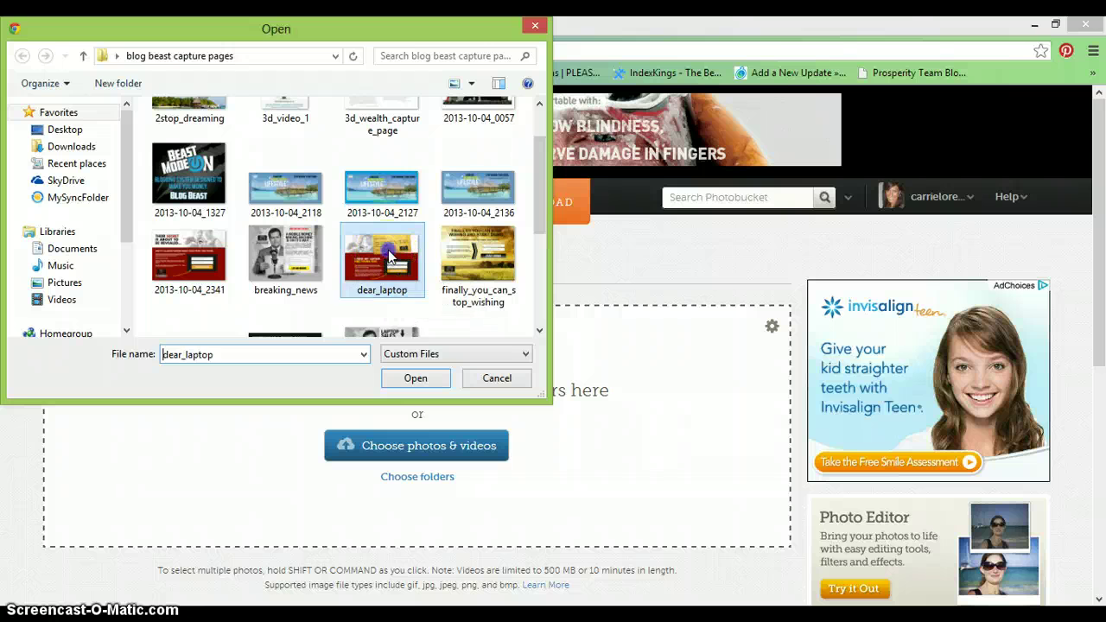
left_click(421, 378)
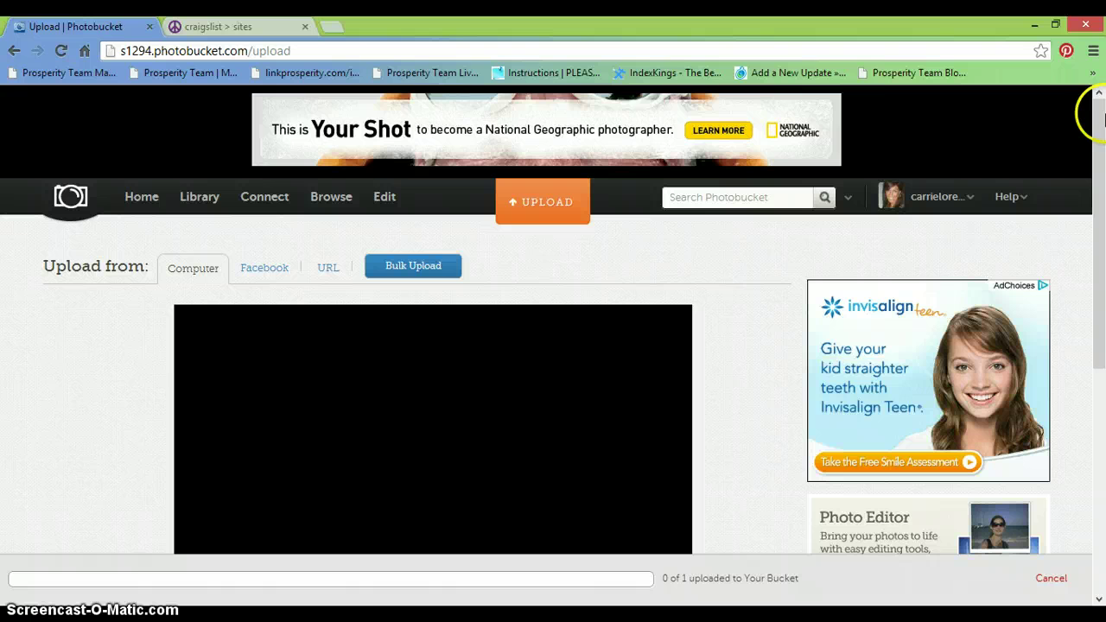
left_click_drag(1098, 140, 1101, 327)
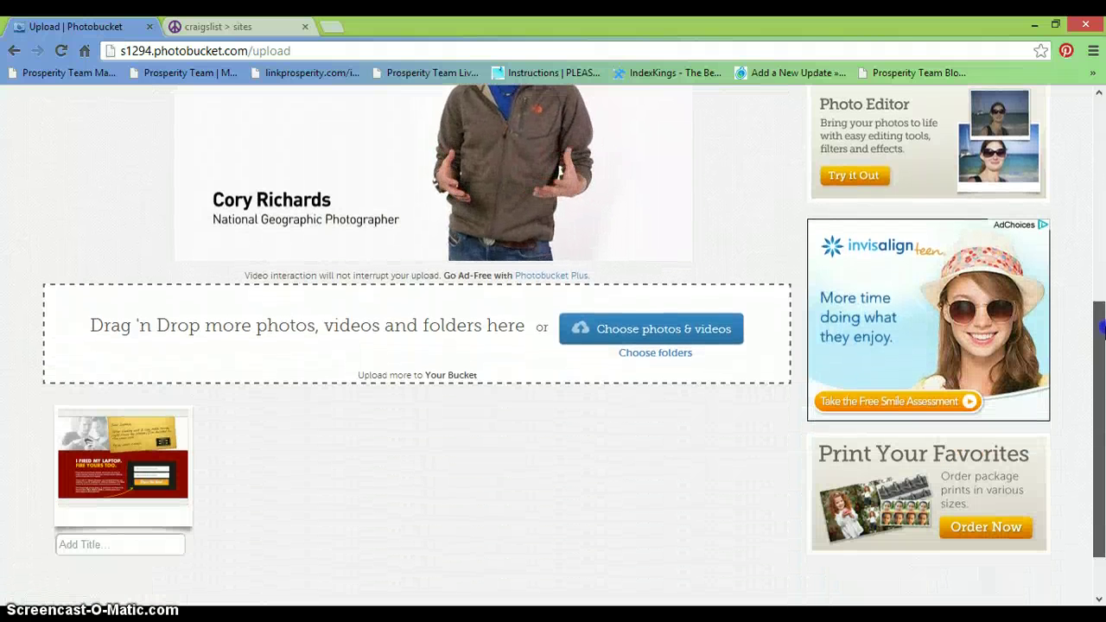
left_click(173, 441)
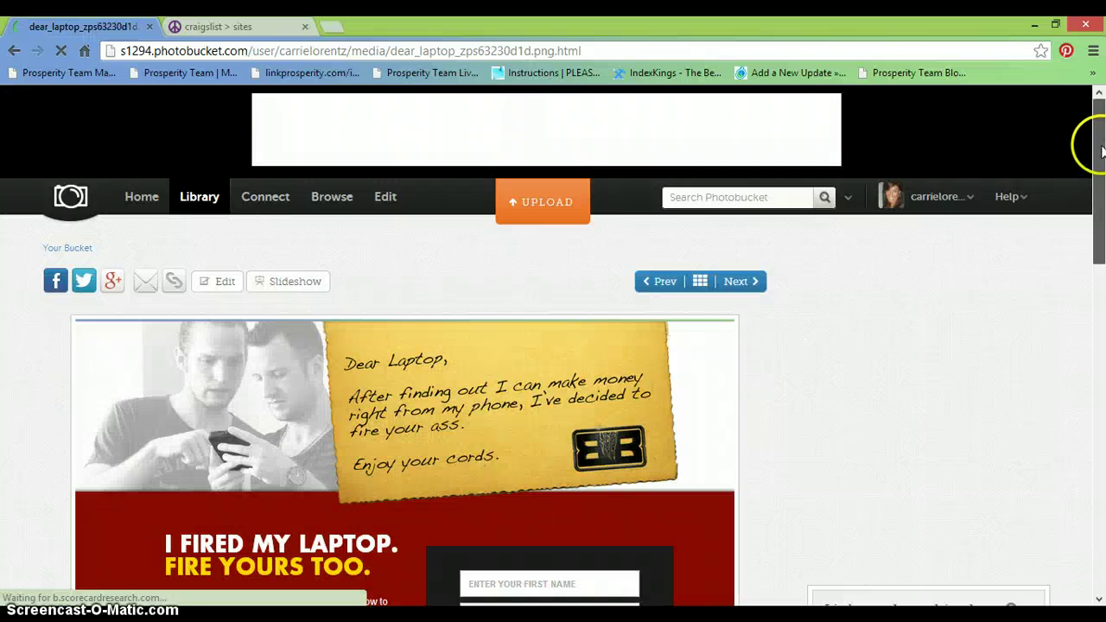
- Copy the dear_laptop photo's HTML share code and restore the browser to a smaller window
left_click_drag(1095, 164, 1096, 247)
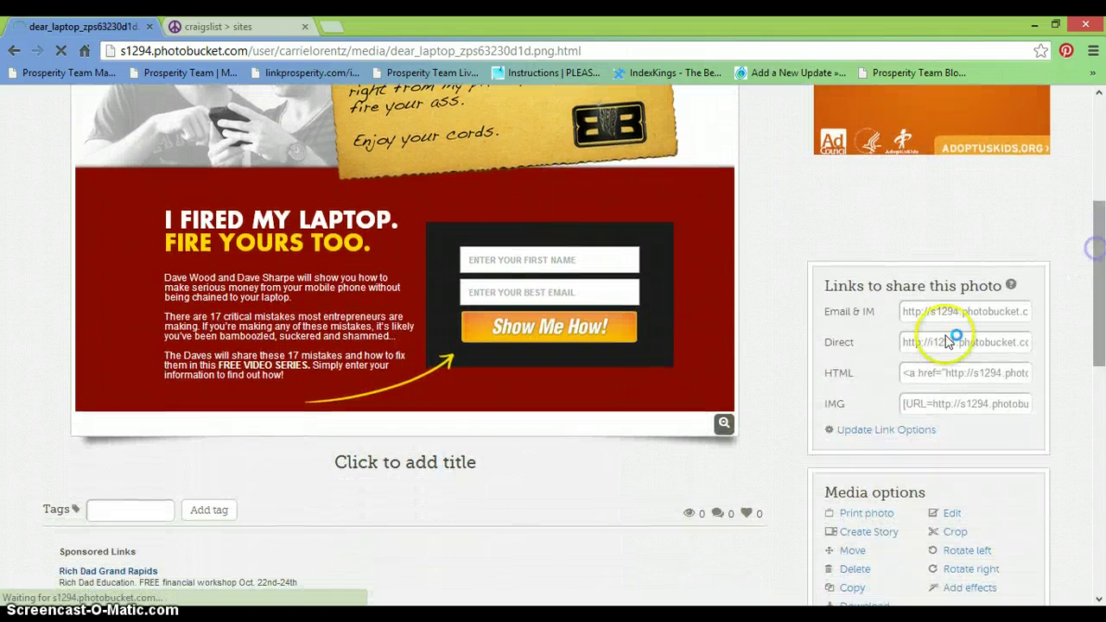
left_click(923, 376)
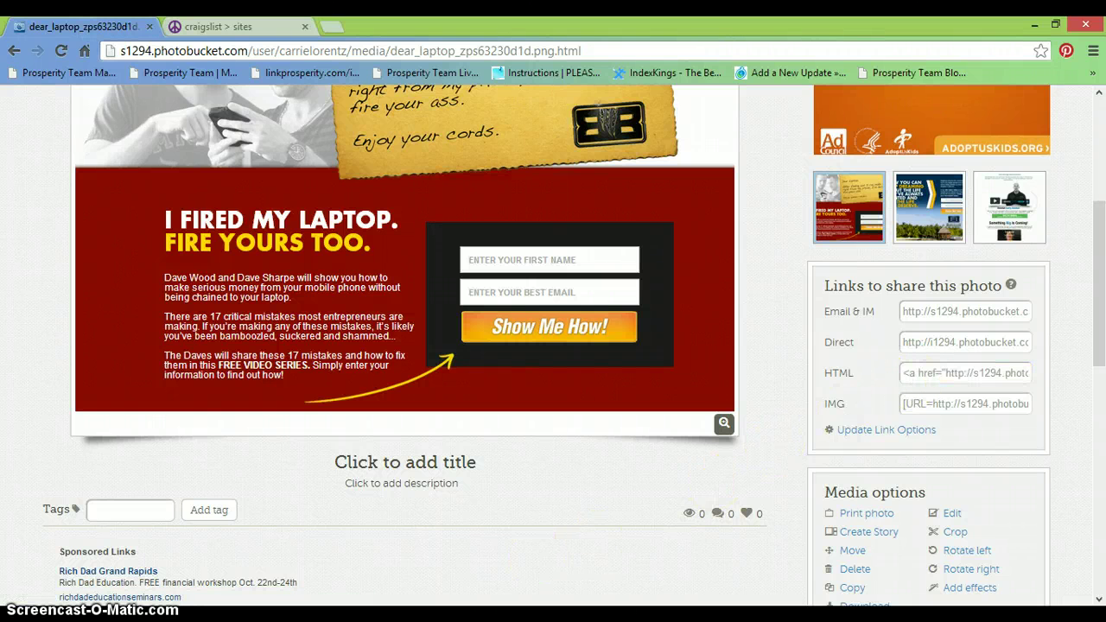
mouse_move(1100, 5)
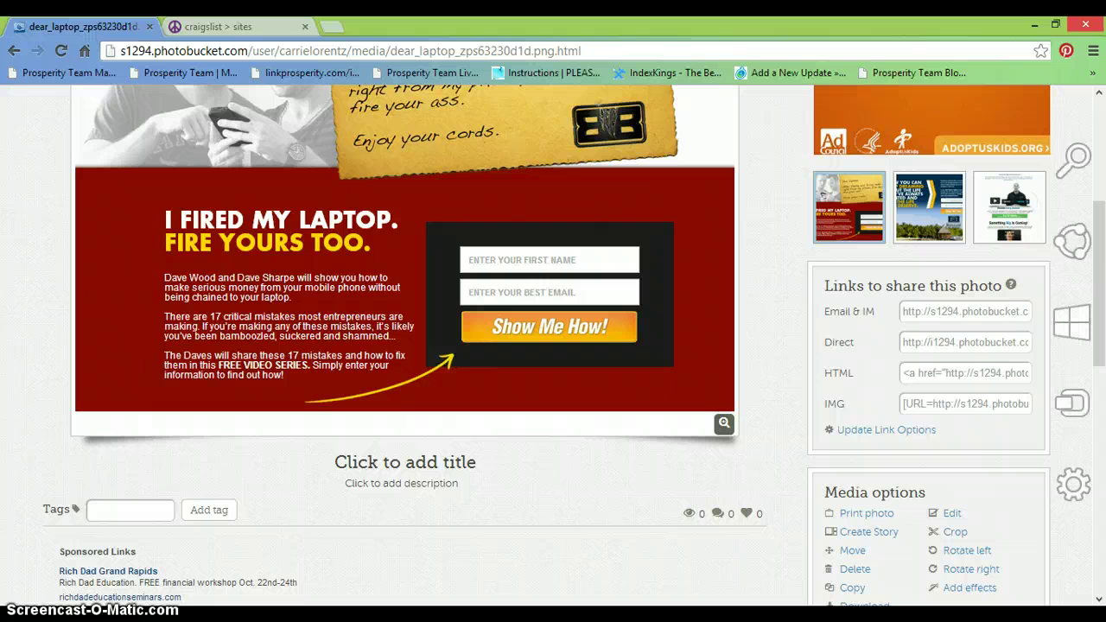
left_click(1057, 24)
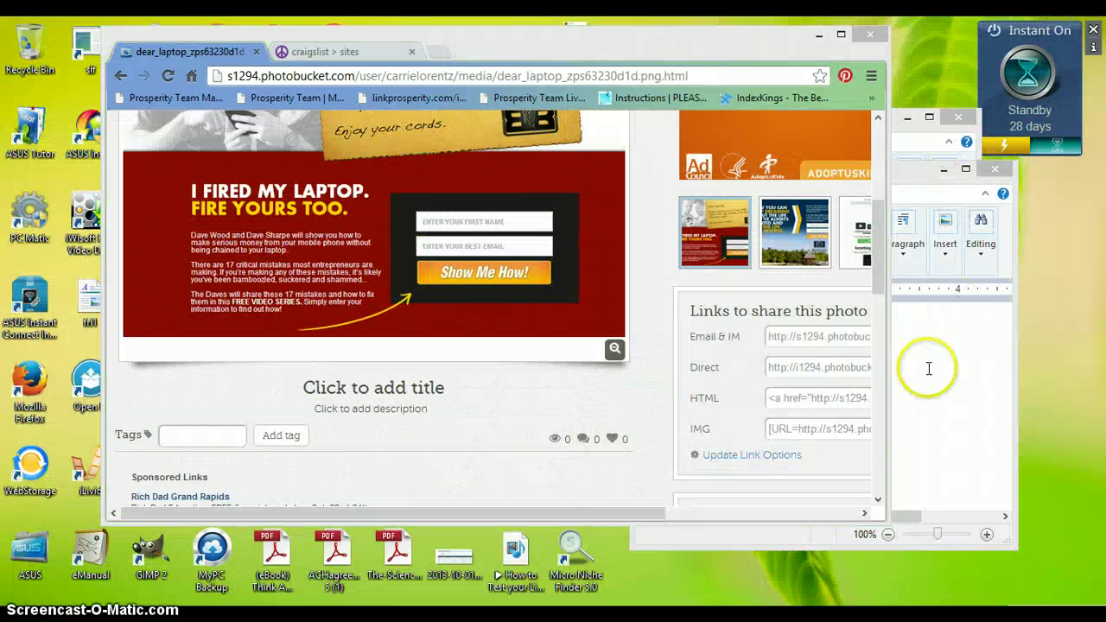
- Paste the dear_laptop HTML share code into WordPad and maximize the window
left_click(927, 365)
right_click(682, 327)
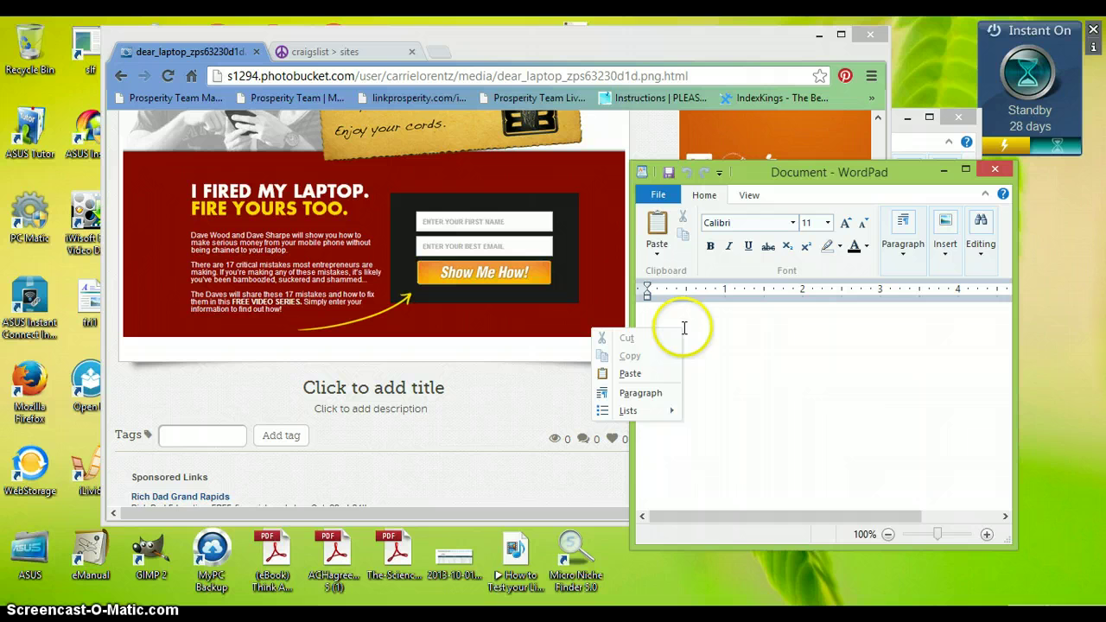
left_click(656, 380)
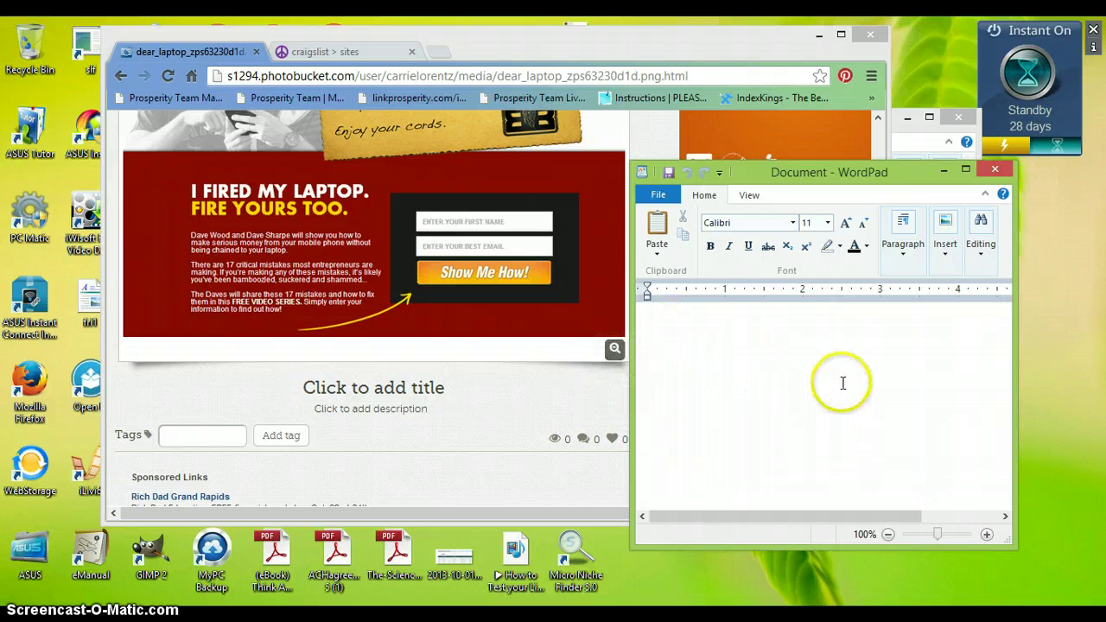
left_click(966, 170)
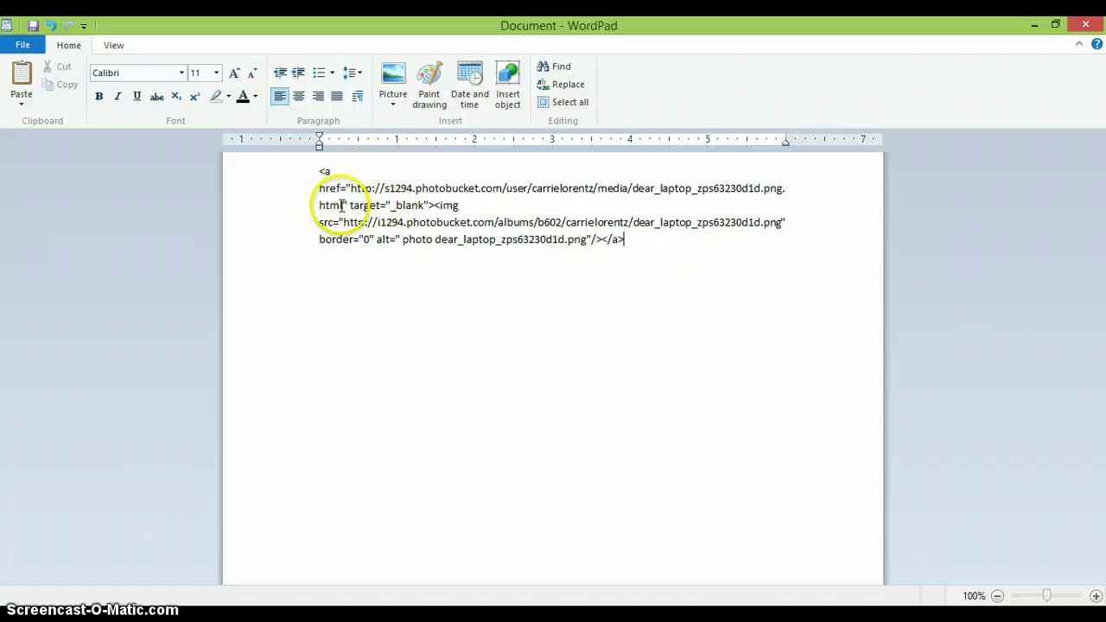
mouse_move(345, 198)
left_mouse_down()
mouse_move(355, 188)
mouse_move(345, 205)
left_mouse_up()
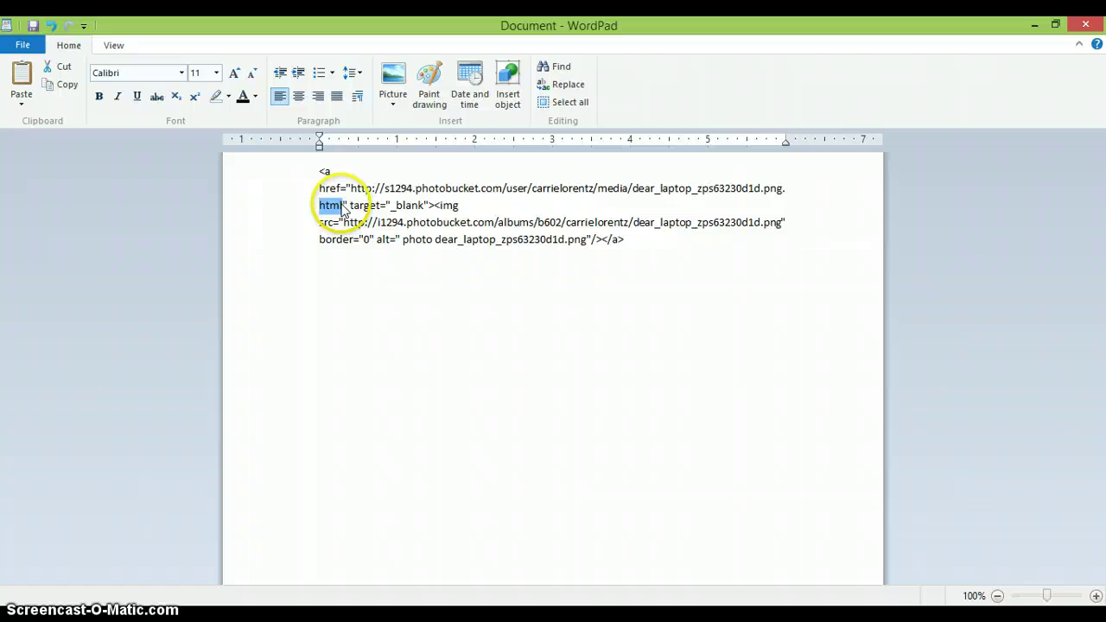
key("Delete")
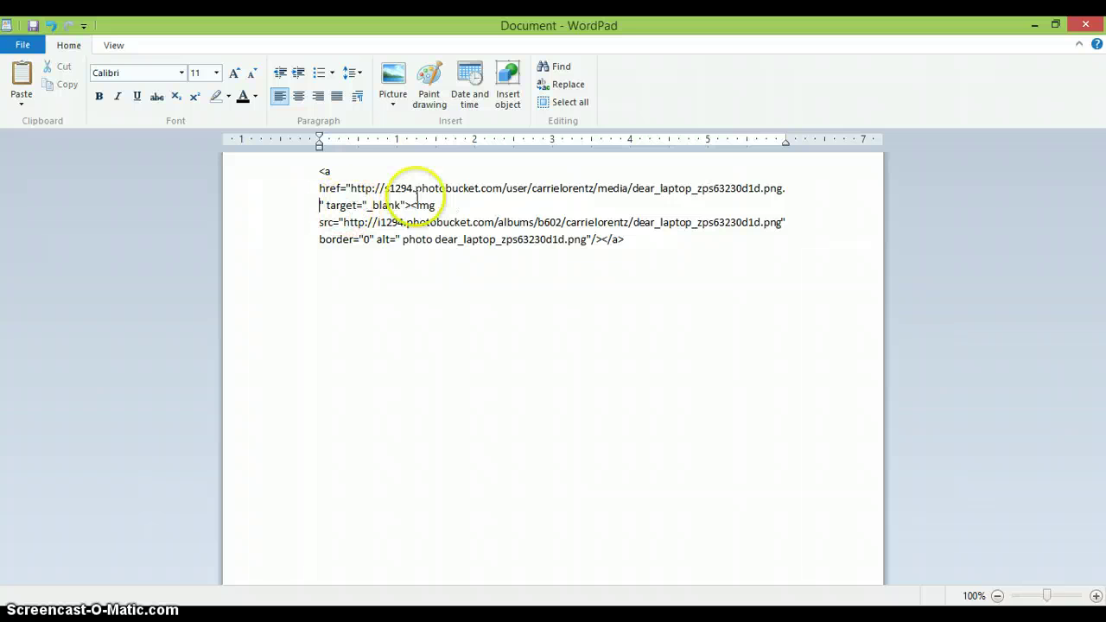
left_click_drag(350, 188, 791, 195)
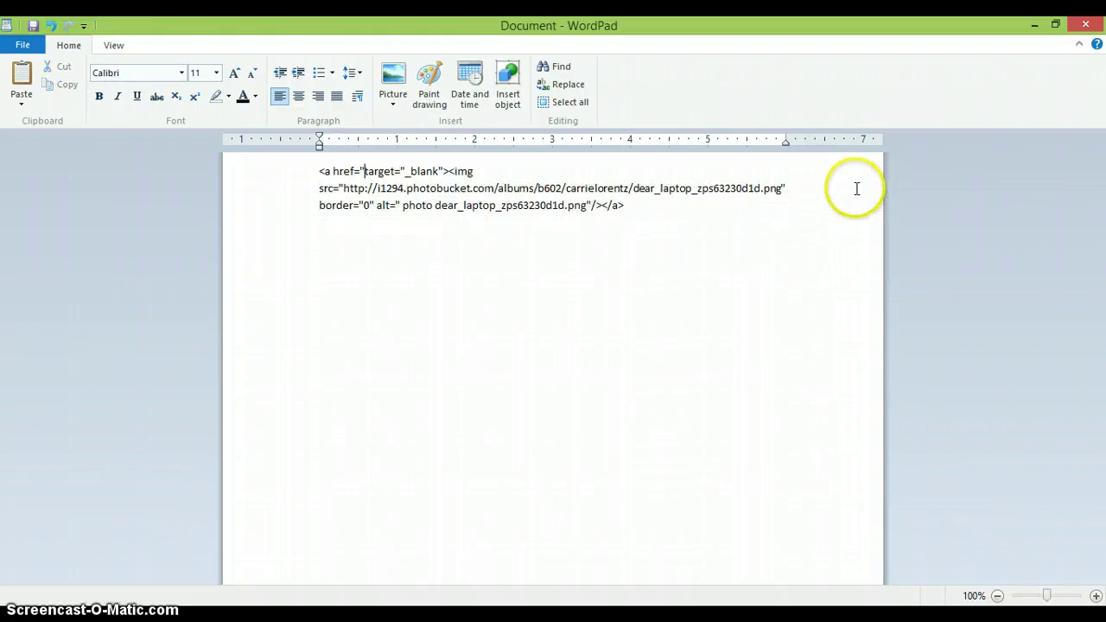
key("Delete")
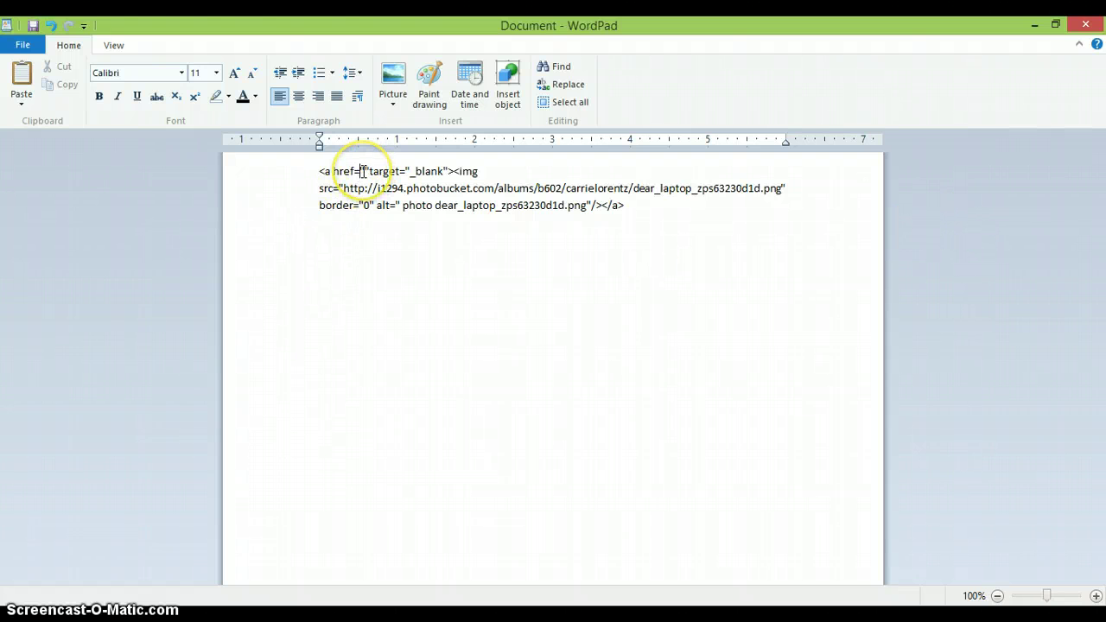
type("\"http://unleashtheblogbeast.com")
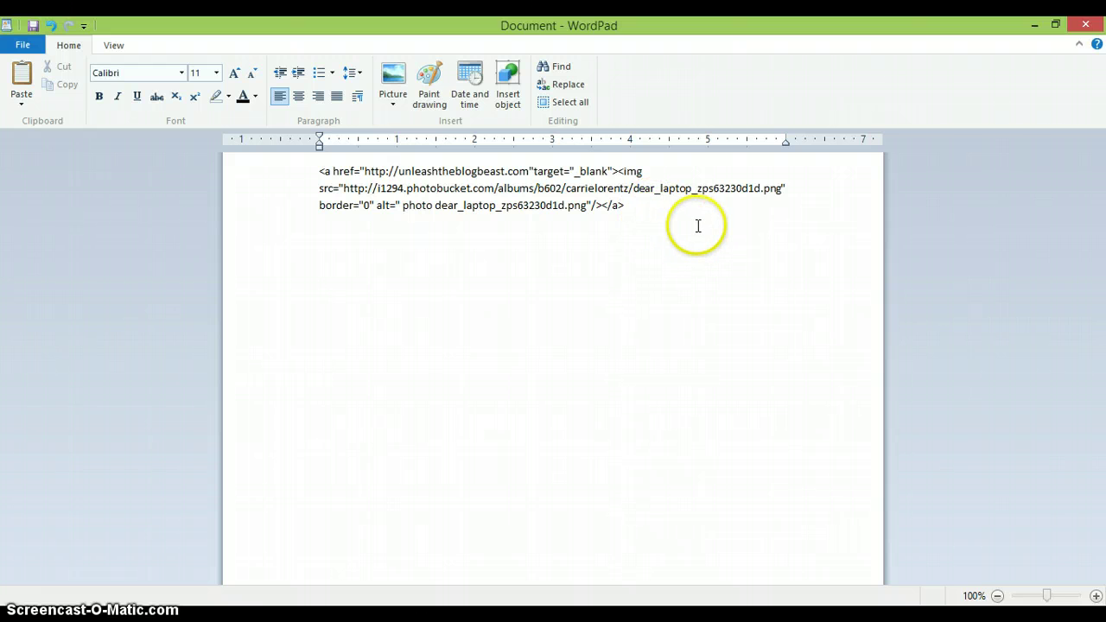
- Copy the edited three-line HTML snippet
left_click_drag(621, 211, 301, 173)
right_click(378, 187)
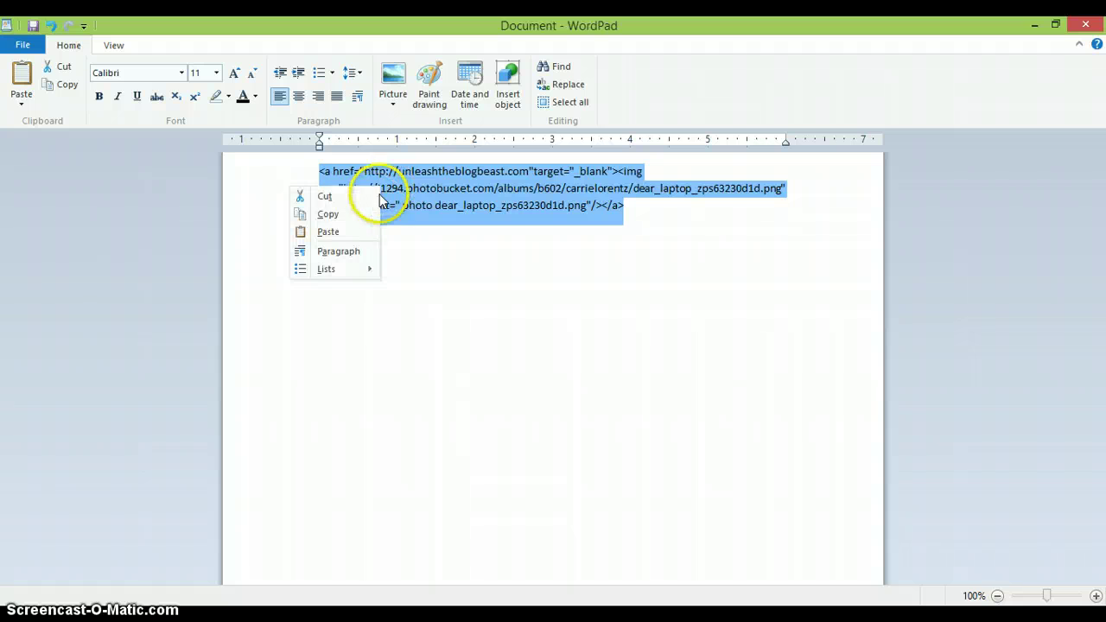
left_click(328, 215)
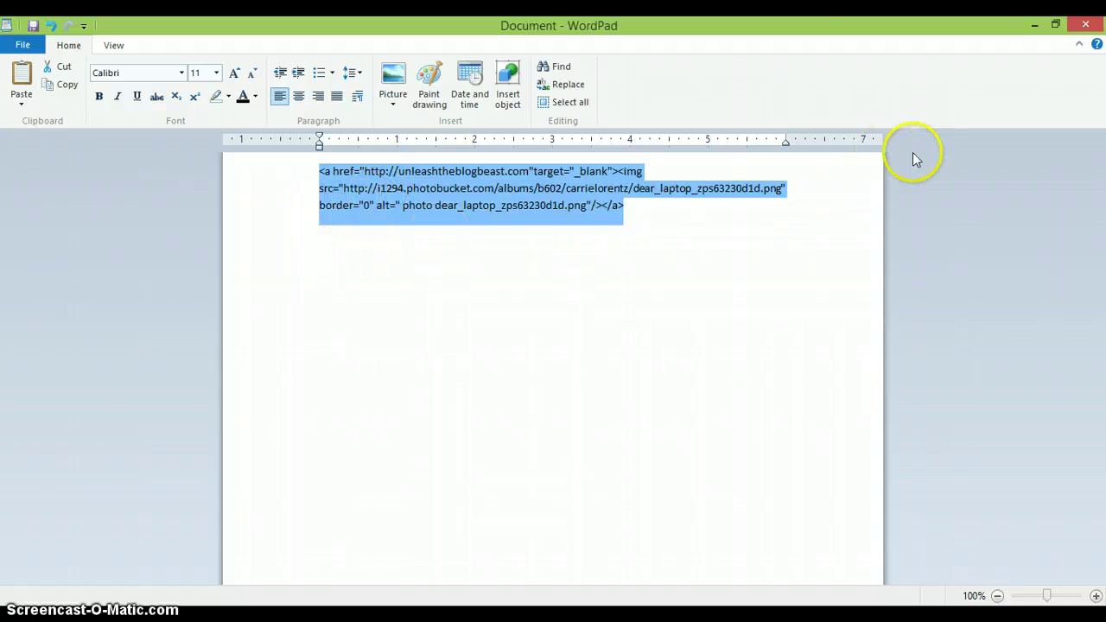
- Open the grand rapids Craigslist site from the list of city sites
left_click(1055, 31)
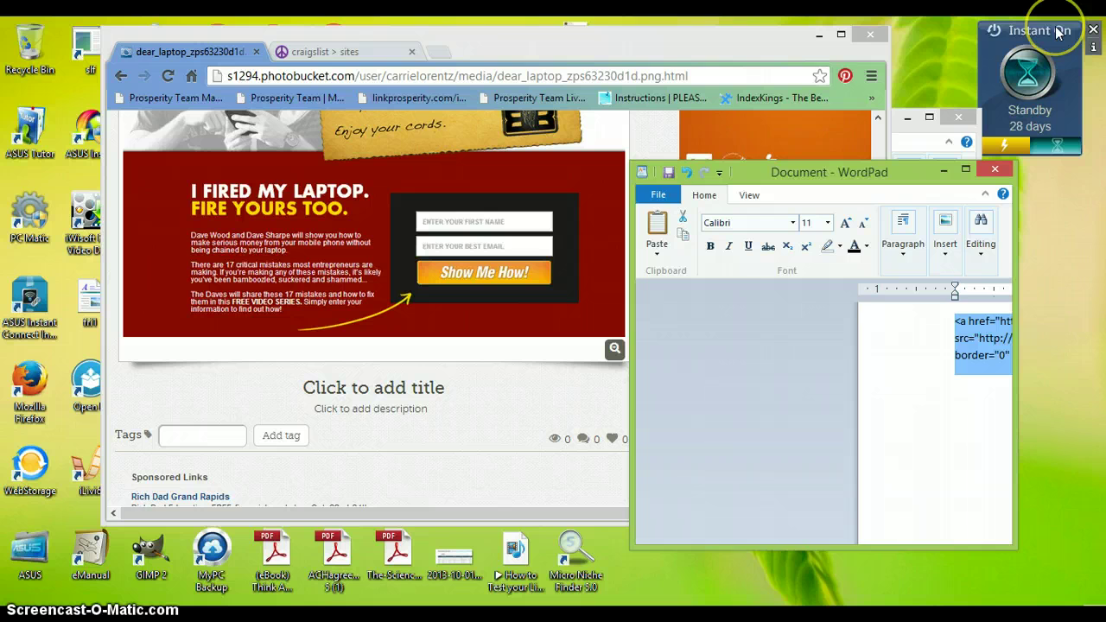
left_click(718, 45)
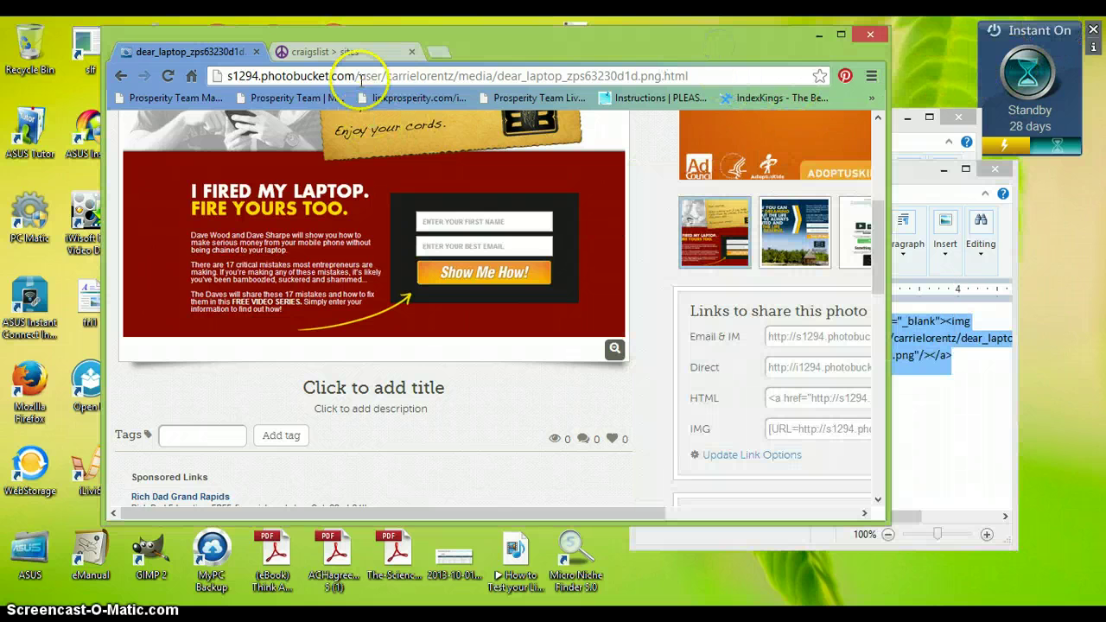
left_click(337, 51)
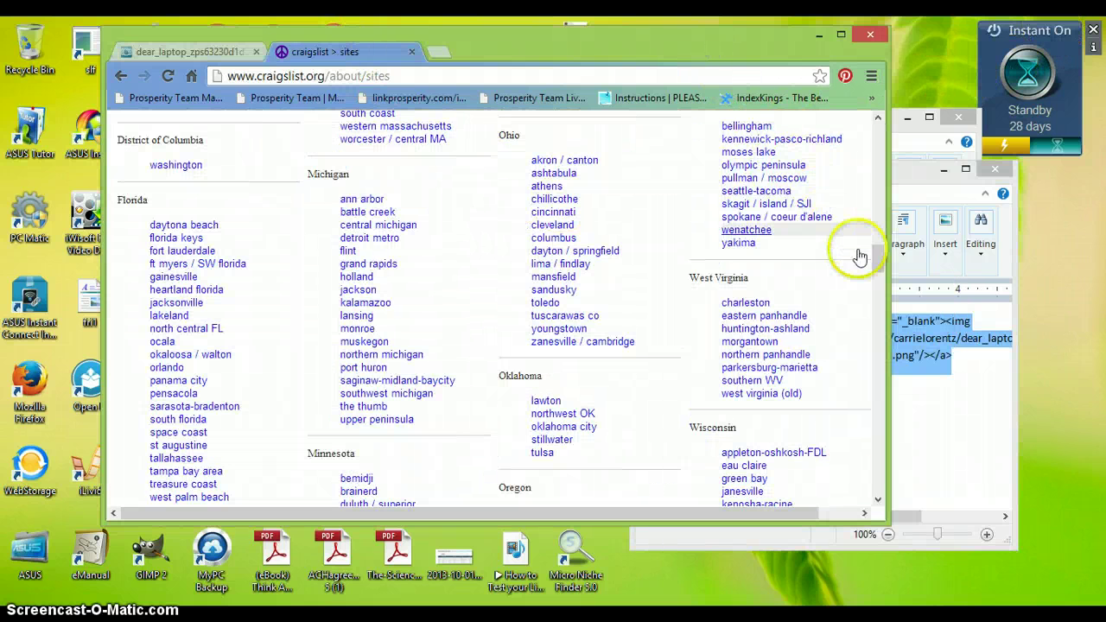
mouse_move(873, 250)
left_mouse_down()
mouse_move(870, 286)
mouse_move(878, 262)
left_mouse_up()
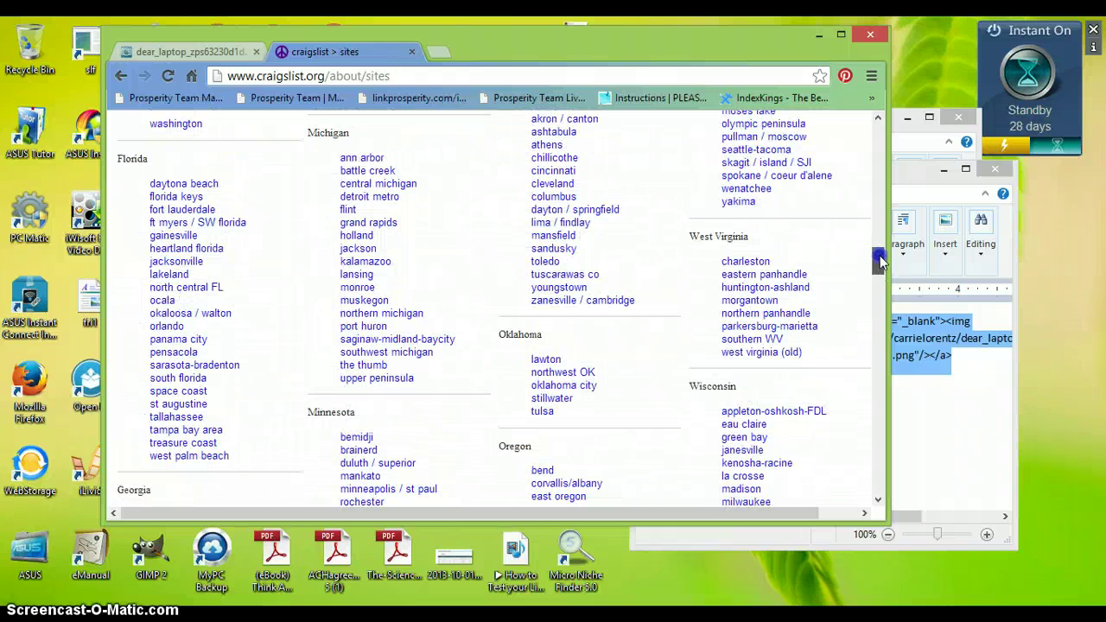
left_click(390, 223)
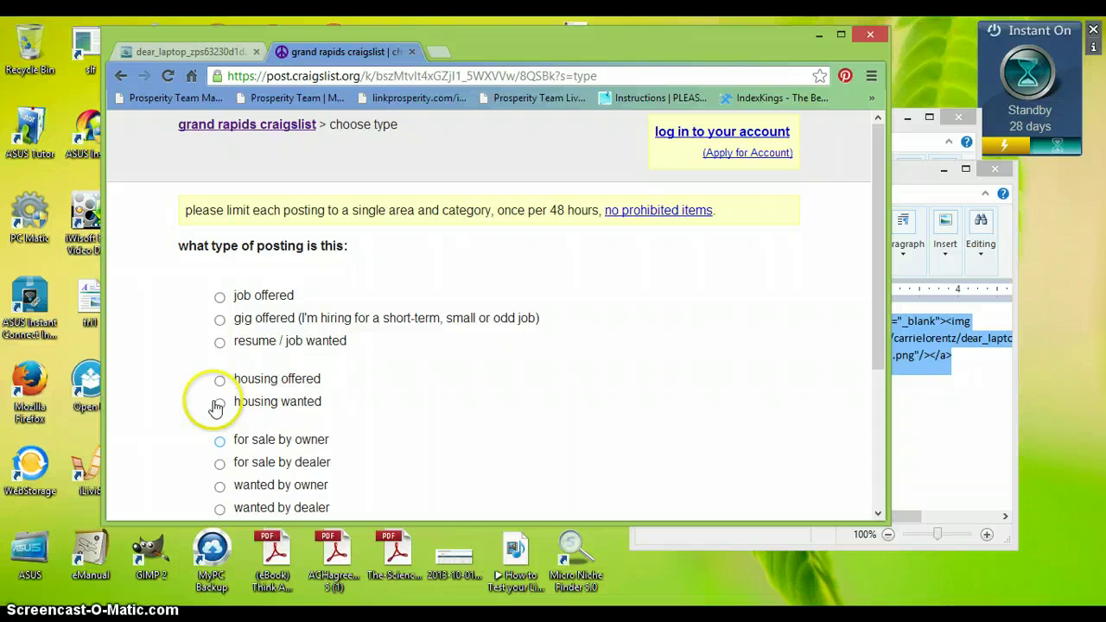
- Choose service offered as the posting type and small biz ads as the category
scroll(498, 390, "down", 3)
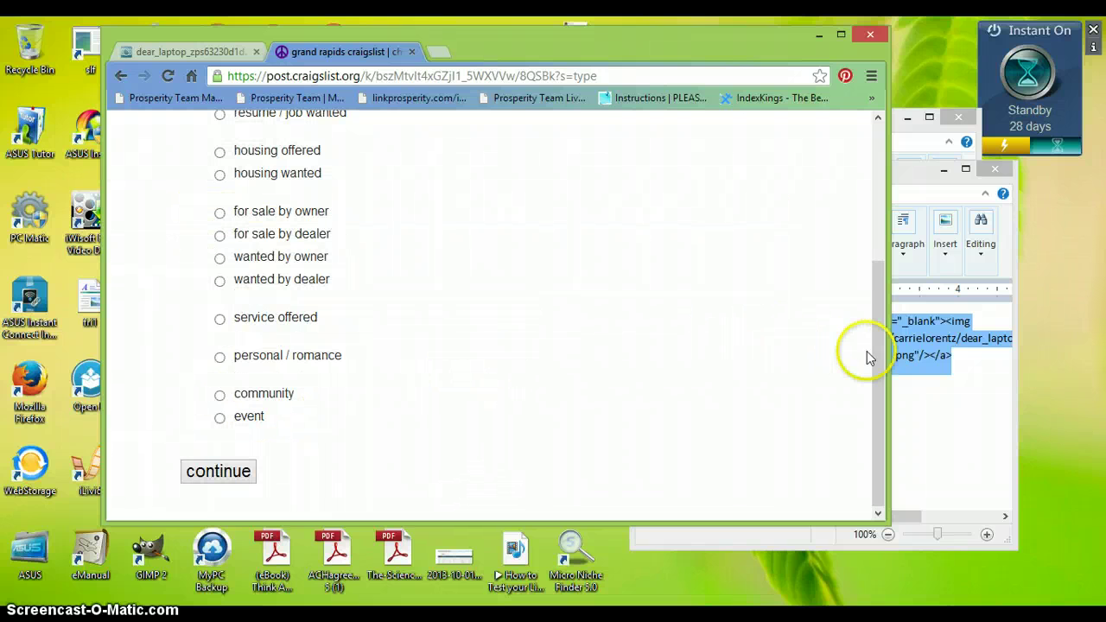
mouse_move(876, 363)
left_mouse_down()
mouse_move(883, 259)
mouse_move(869, 316)
mouse_move(875, 348)
left_mouse_up()
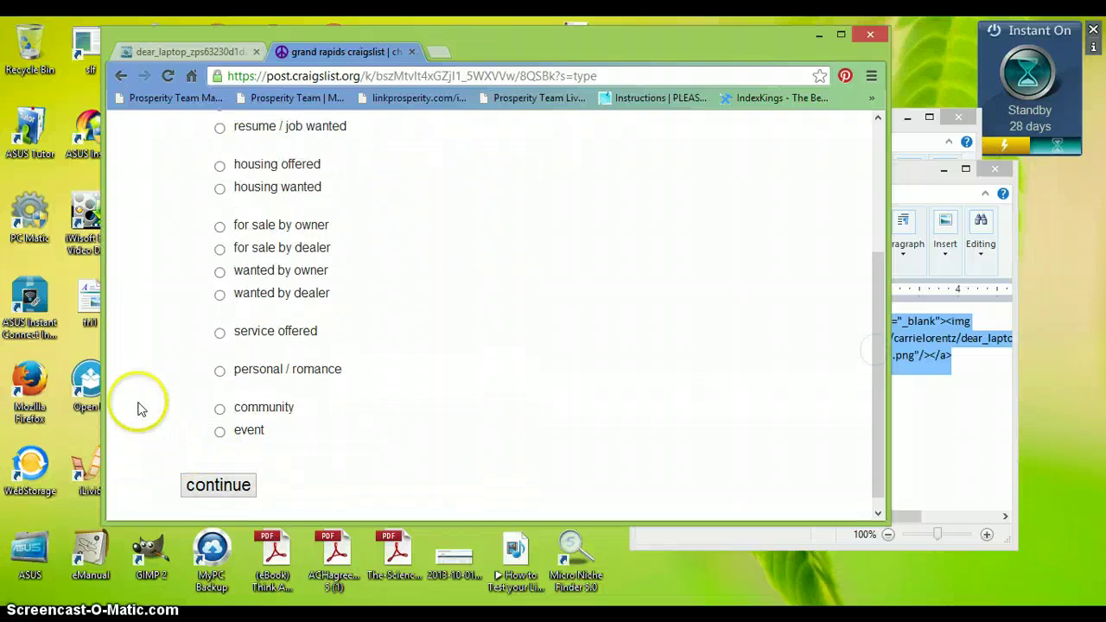
left_click(219, 335)
left_click(226, 484)
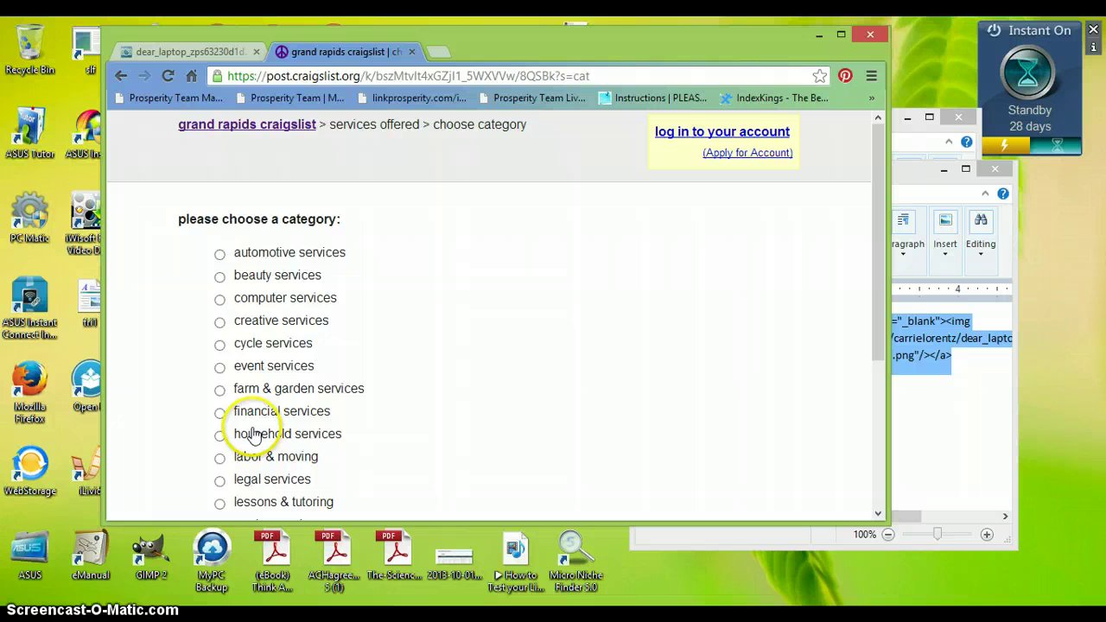
left_click_drag(877, 304, 871, 404)
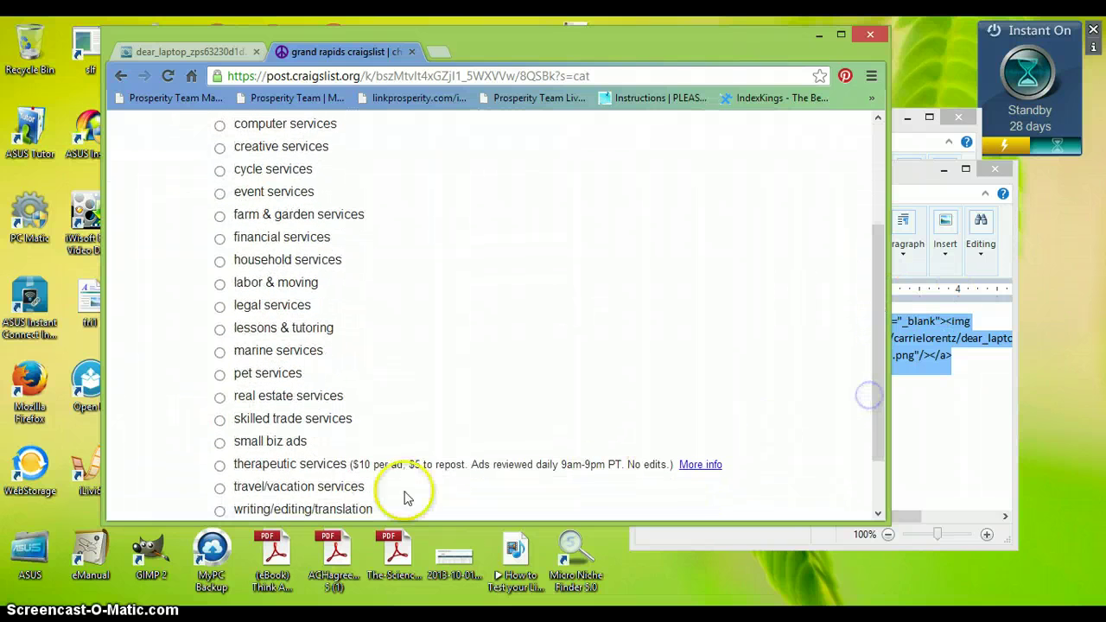
left_click(220, 442)
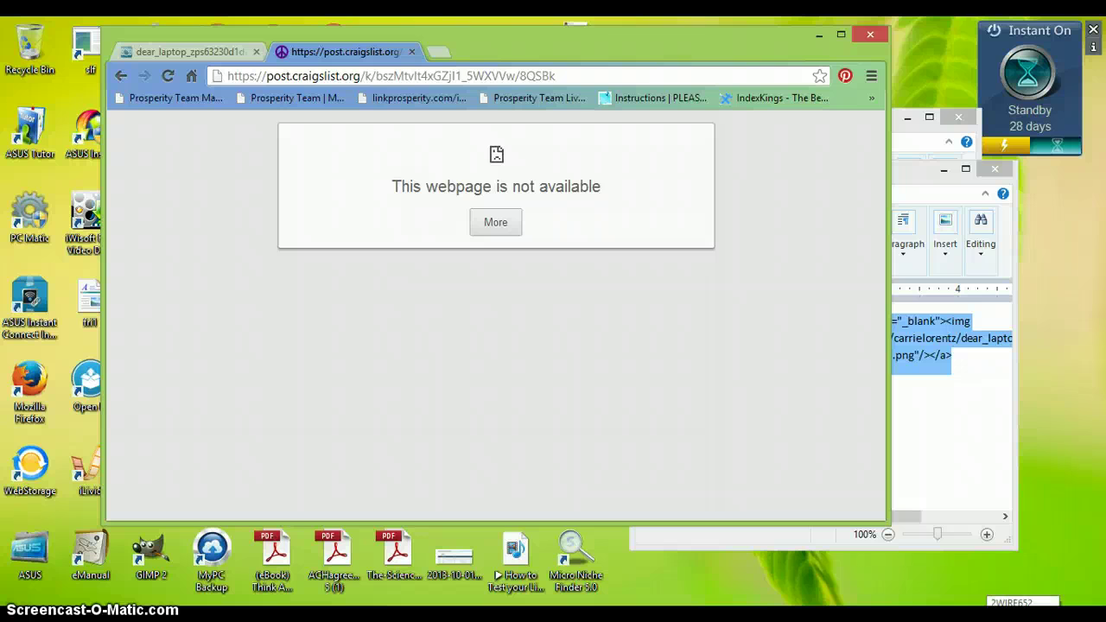
- Check the connected Wi-Fi network's status, then reload the unavailable Craigslist page
left_click(1023, 615)
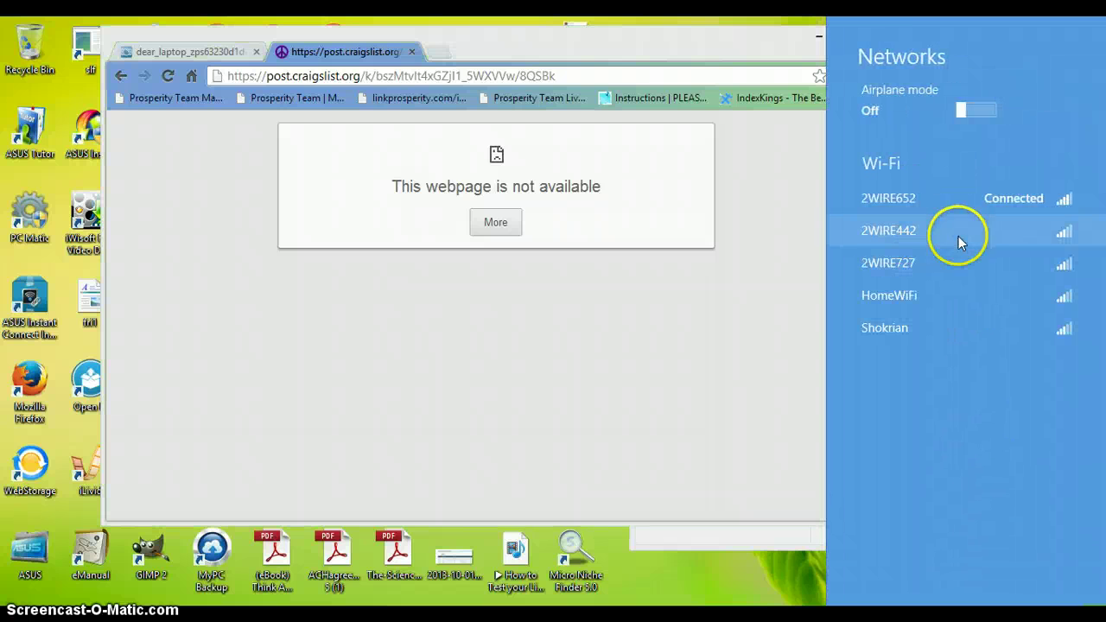
left_click(933, 201)
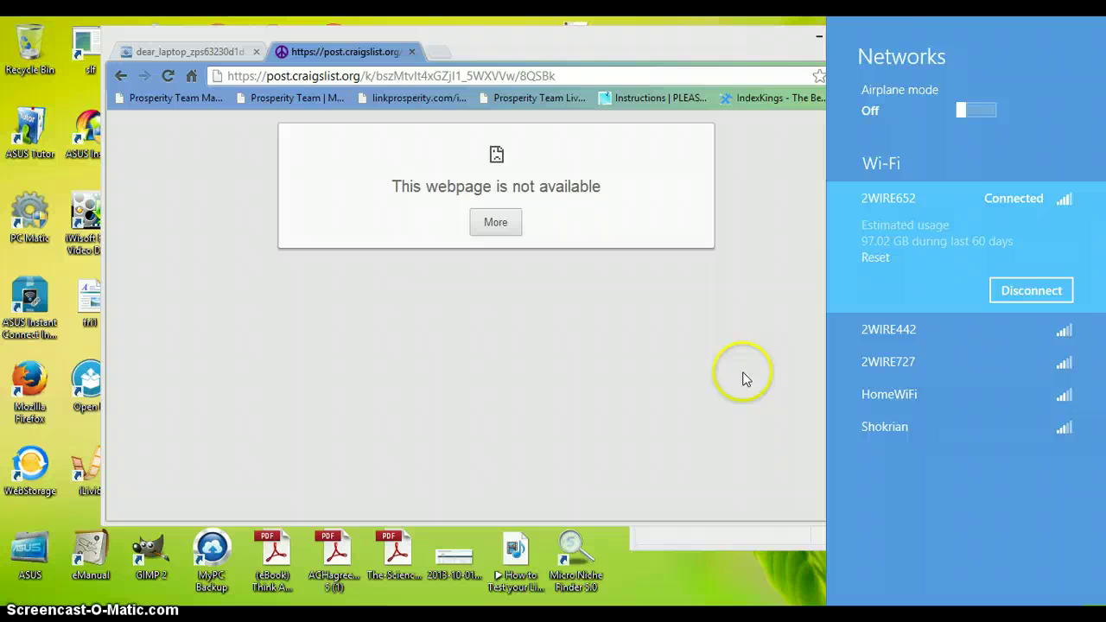
left_click(674, 429)
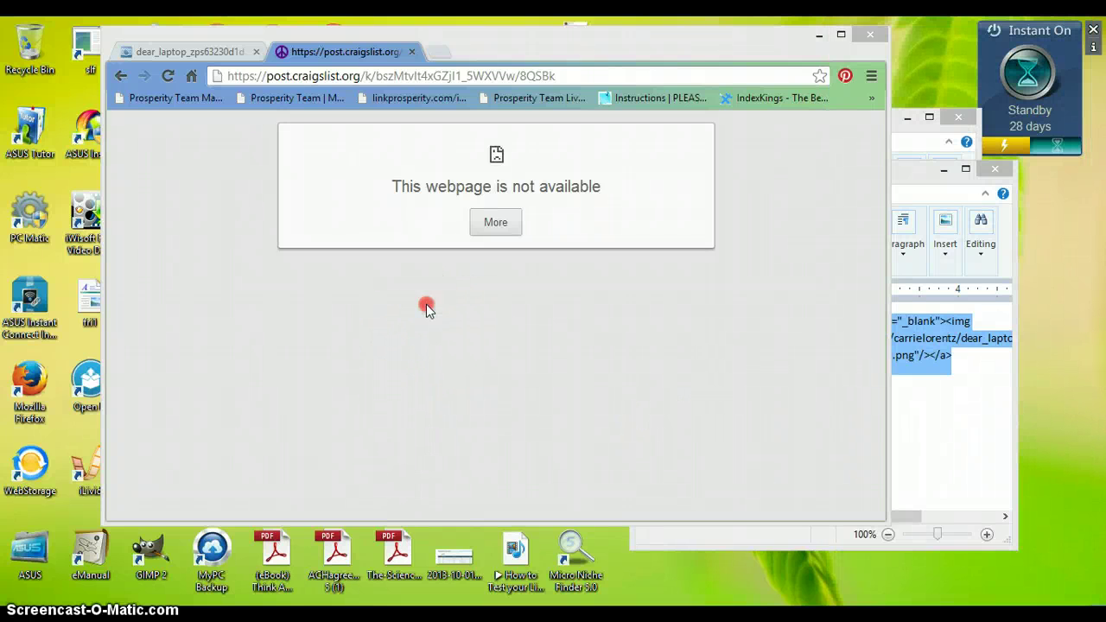
right_click(425, 304)
left_click(461, 352)
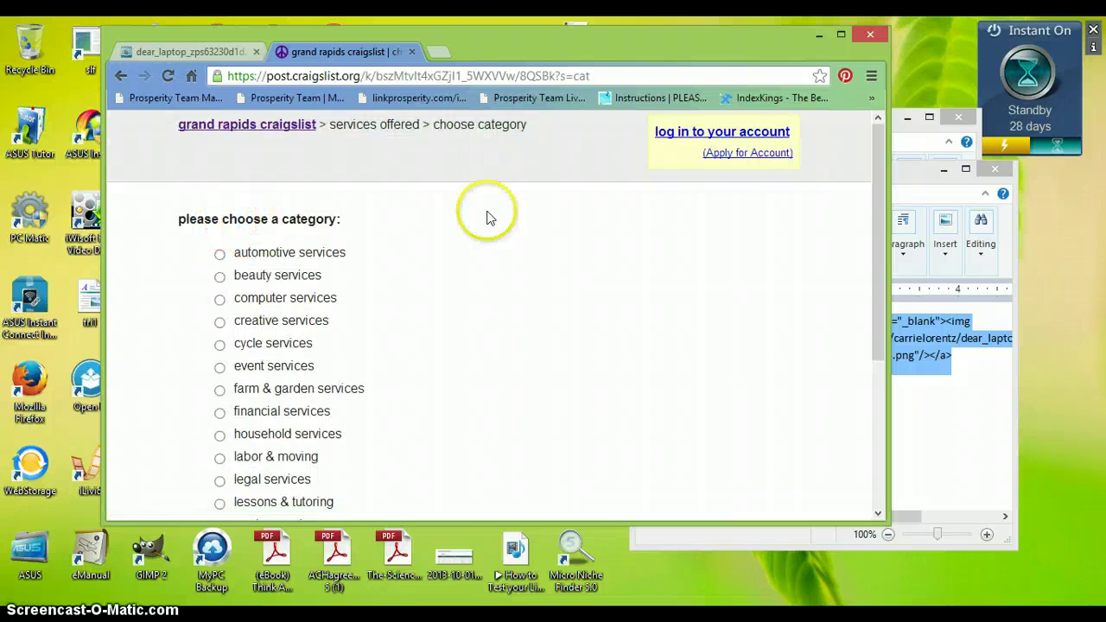
left_click_drag(879, 189, 865, 302)
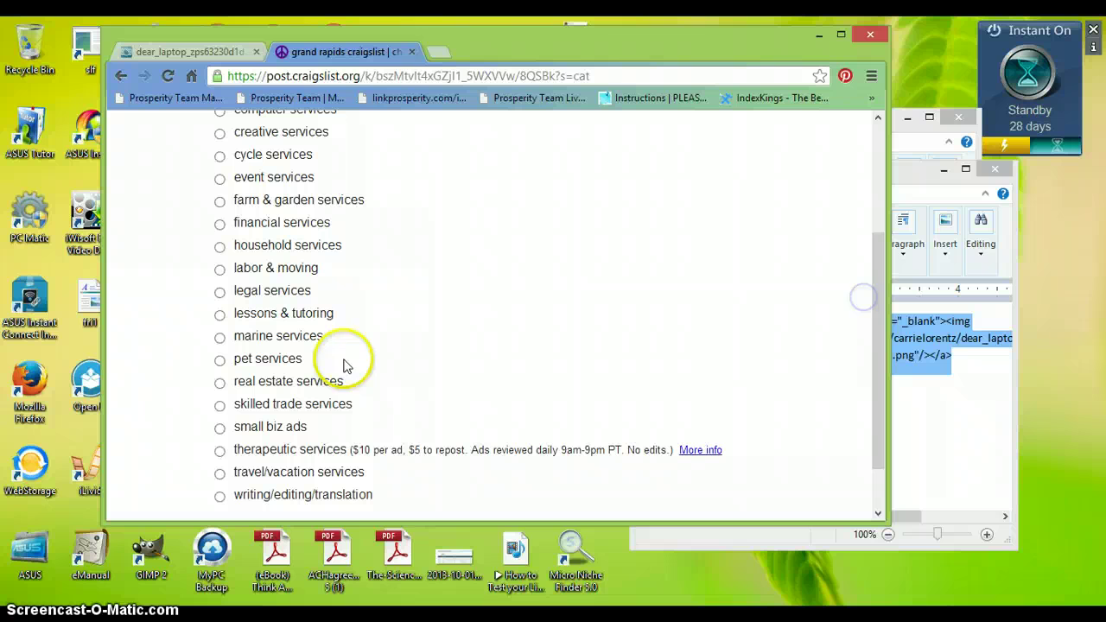
left_click(220, 427)
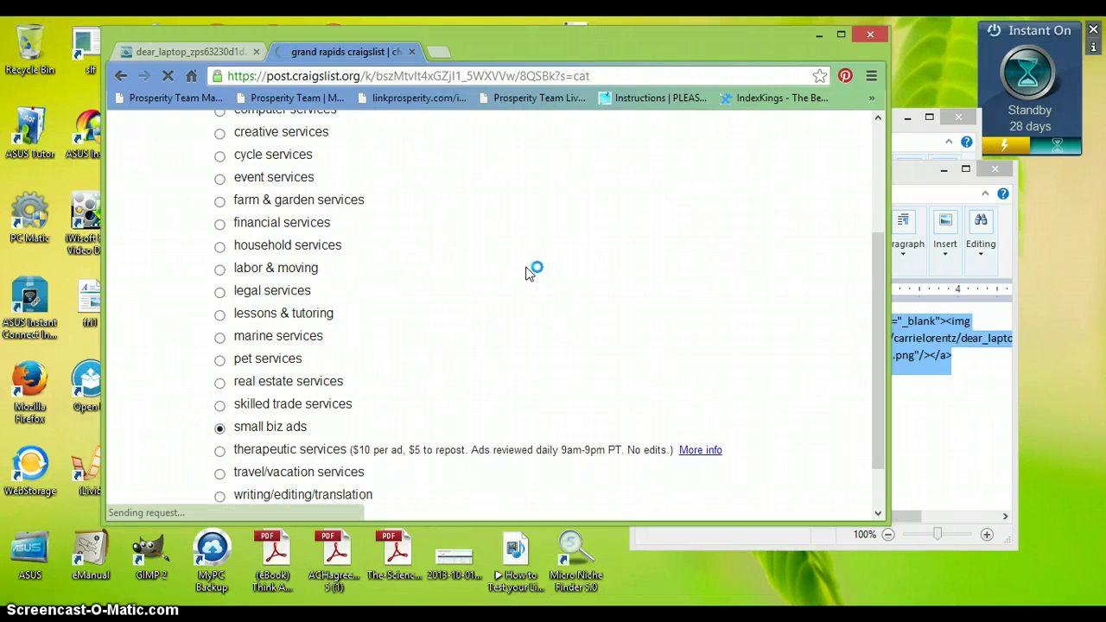
left_click(840, 35)
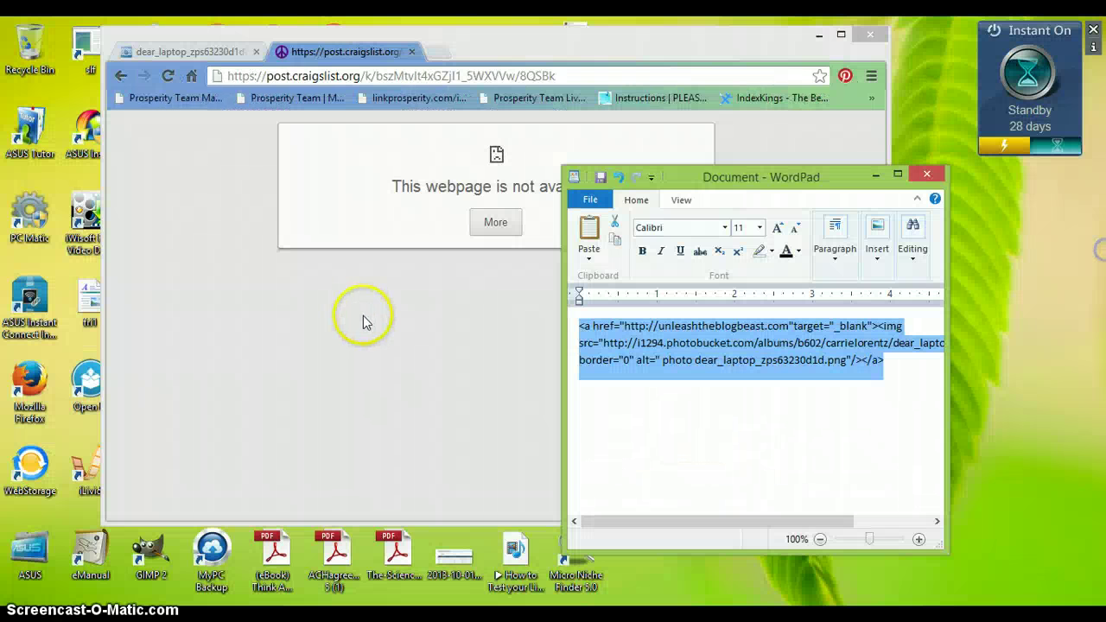
left_click(380, 319)
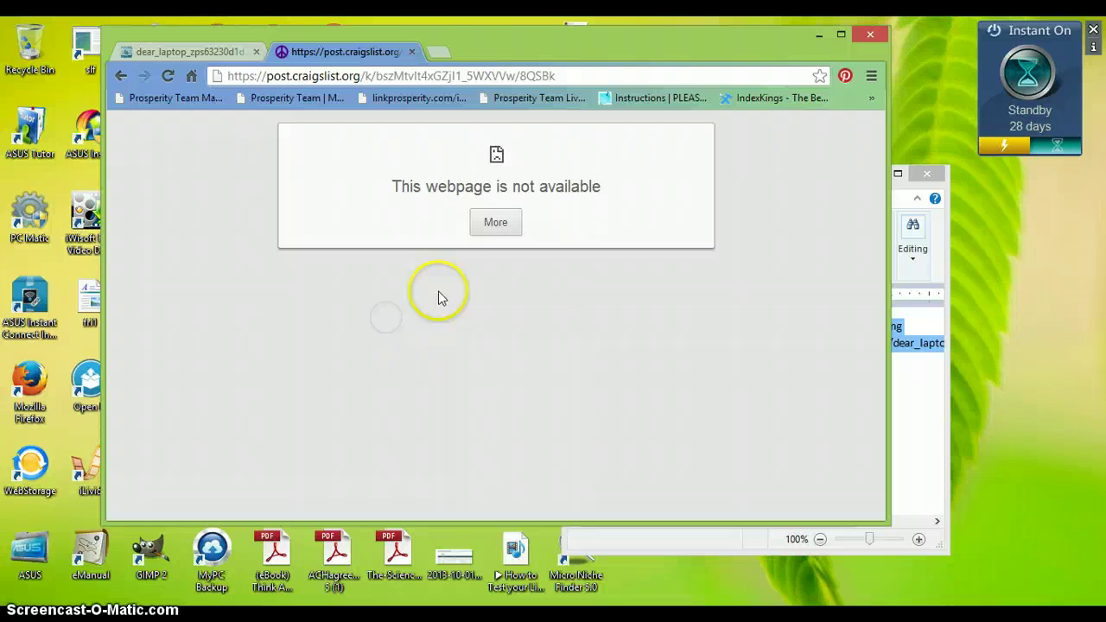
right_click(438, 294)
left_click(489, 340)
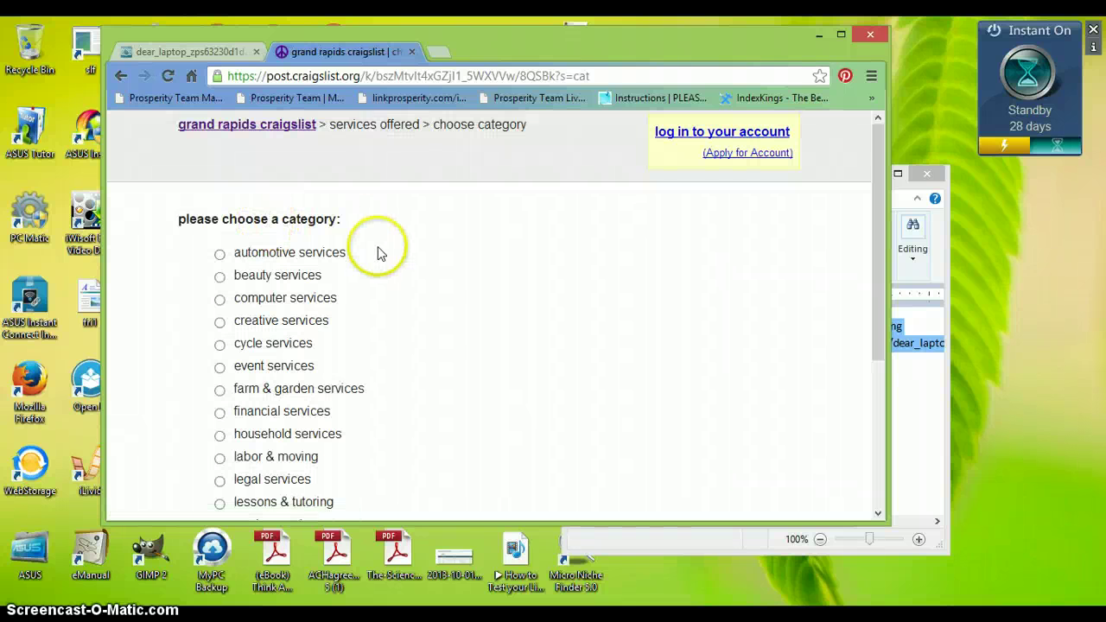
left_click_drag(872, 167, 839, 320)
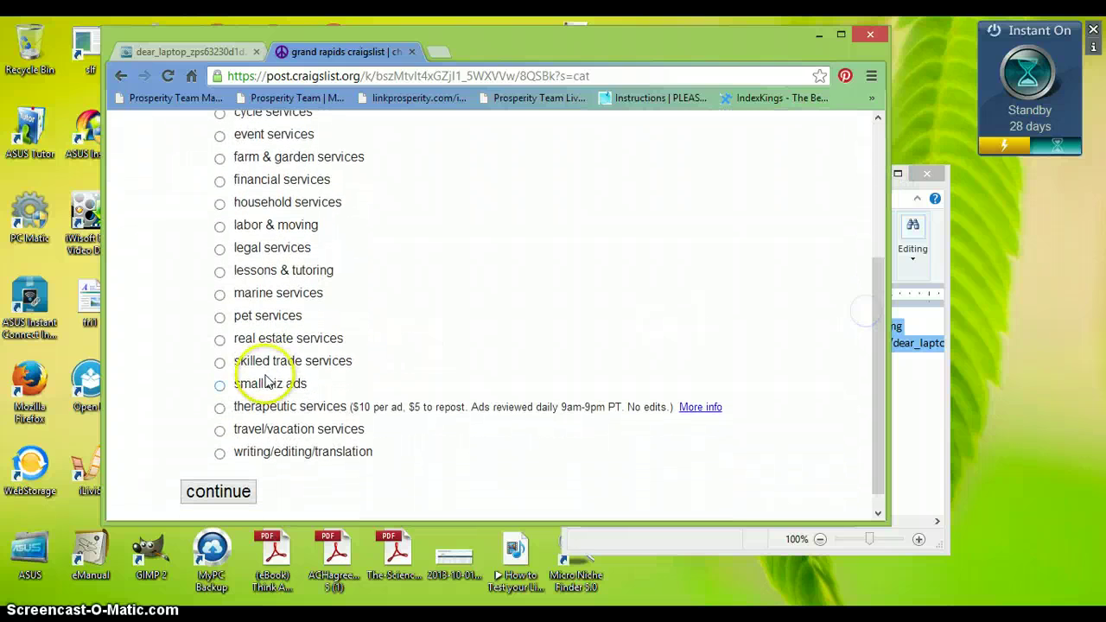
- Choose small biz ads and paste the image-link HTML into the posting description
left_click(221, 386)
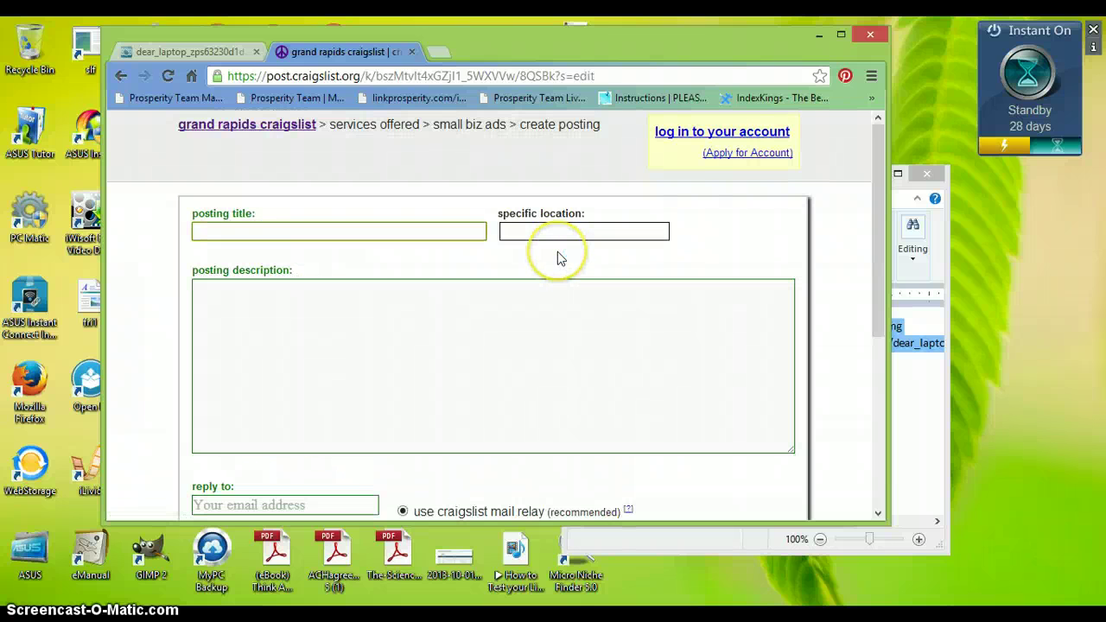
left_click(273, 309)
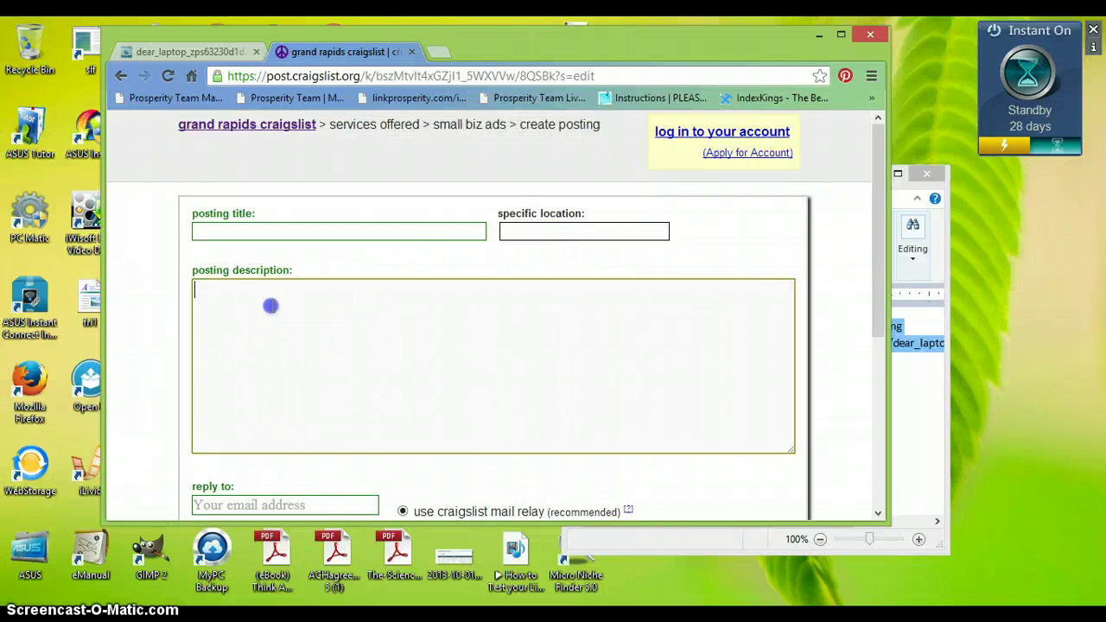
right_click(270, 313)
left_click(304, 399)
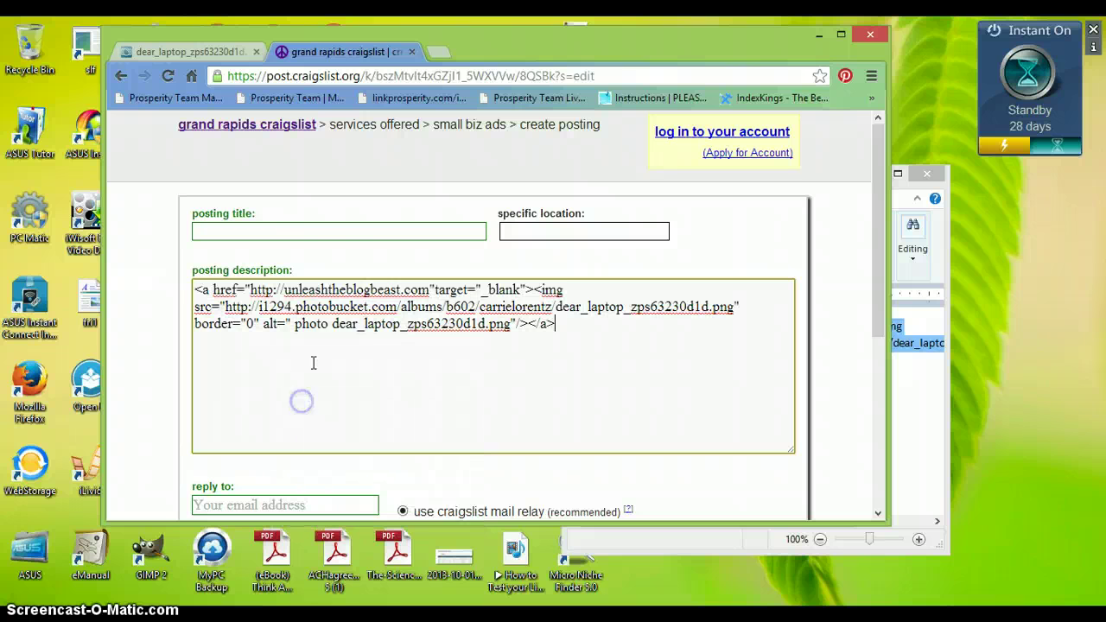
- Enter title Great Opportunity and location Grand Rapids, choose no email replies, and submit
left_click(332, 225)
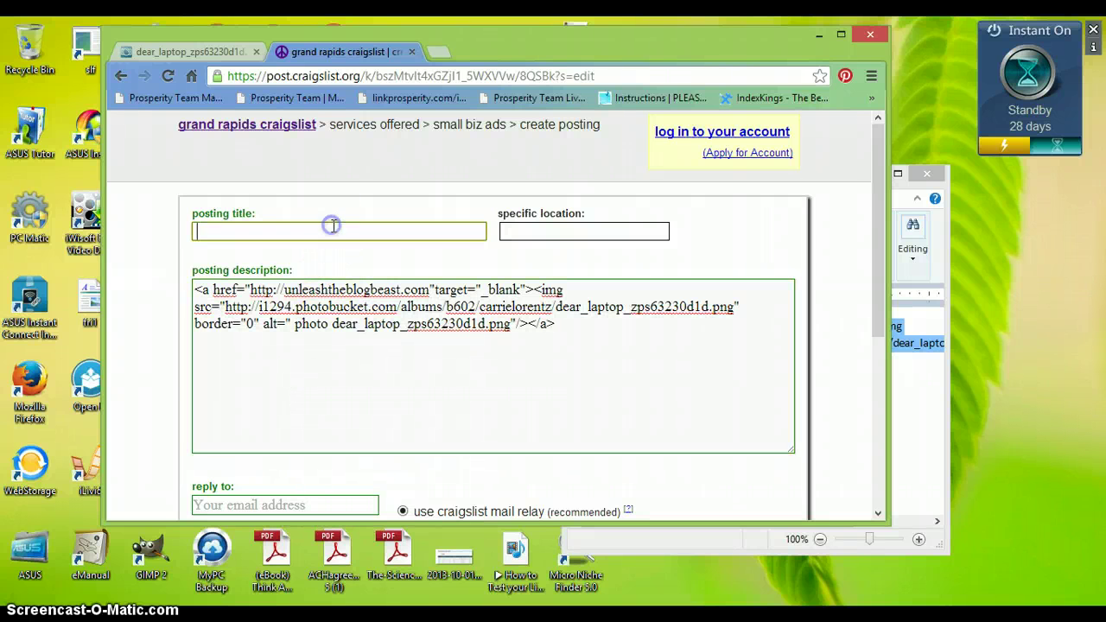
type("Great Opportunity")
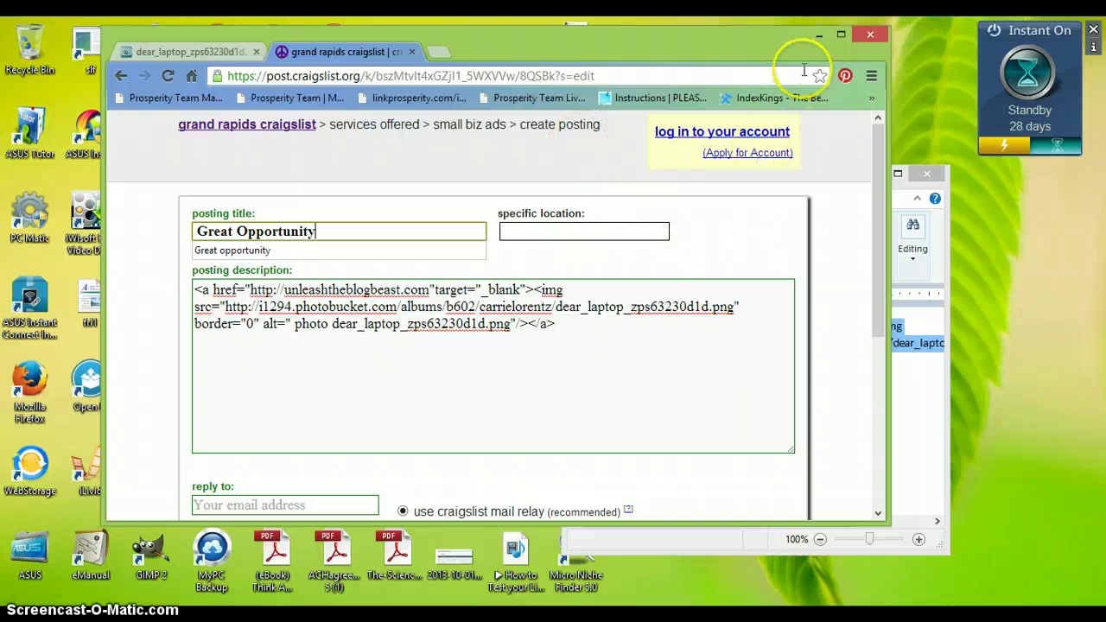
left_click(839, 36)
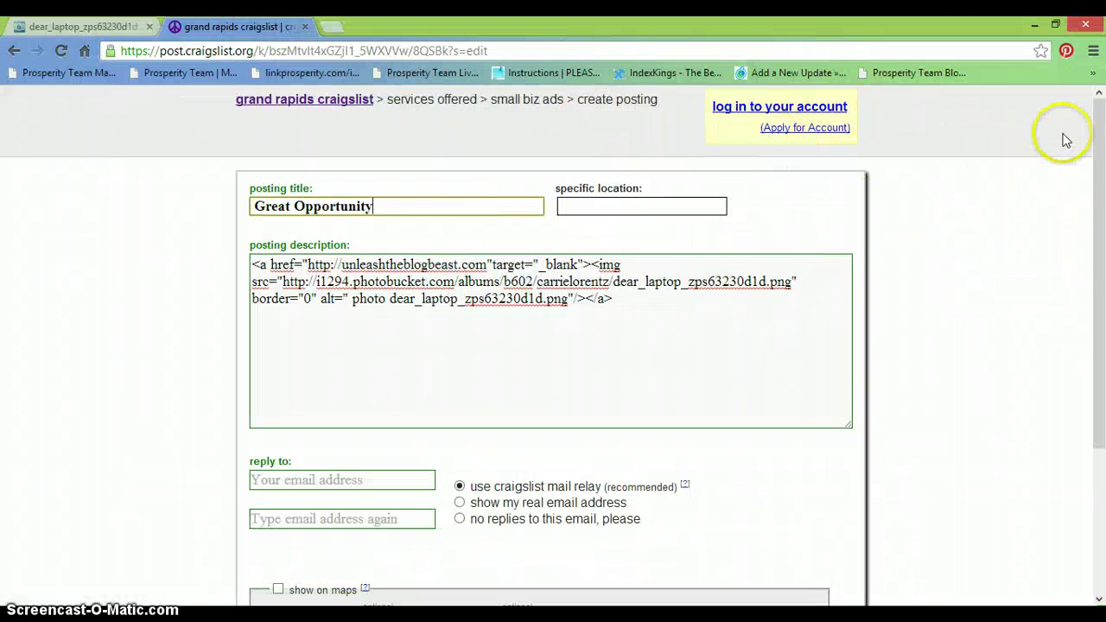
left_click_drag(1101, 160, 1098, 237)
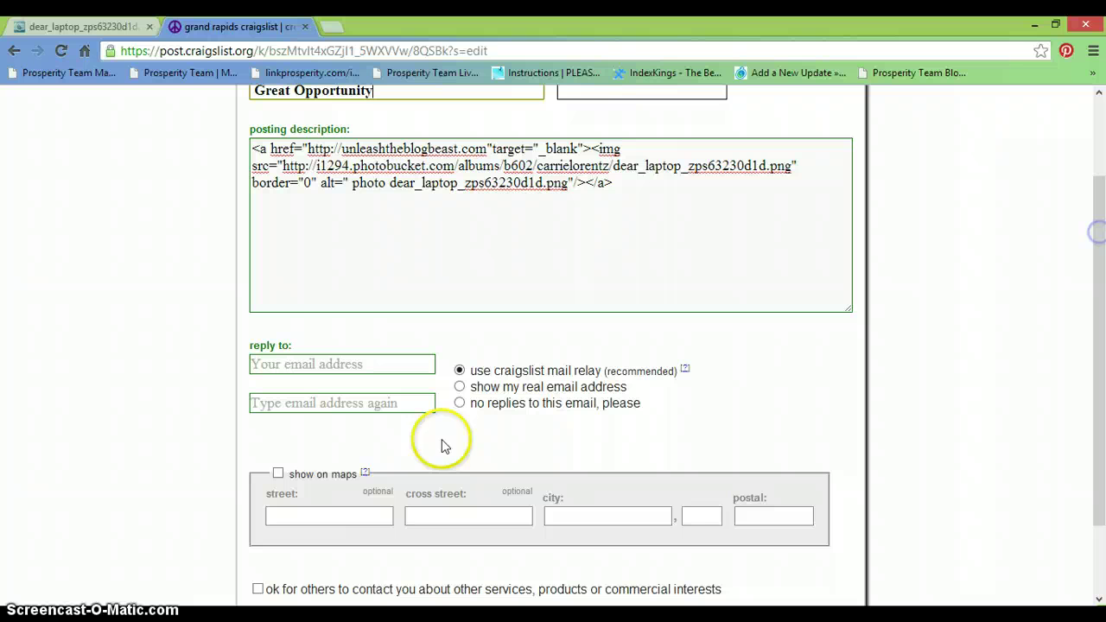
left_click(458, 404)
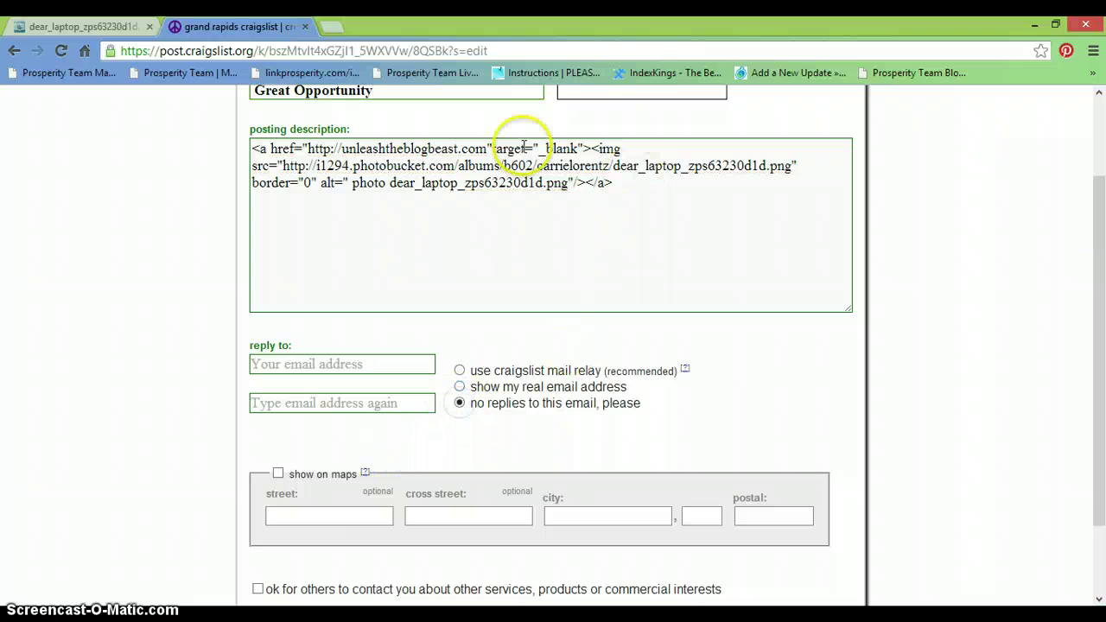
left_click_drag(1099, 349, 1099, 305)
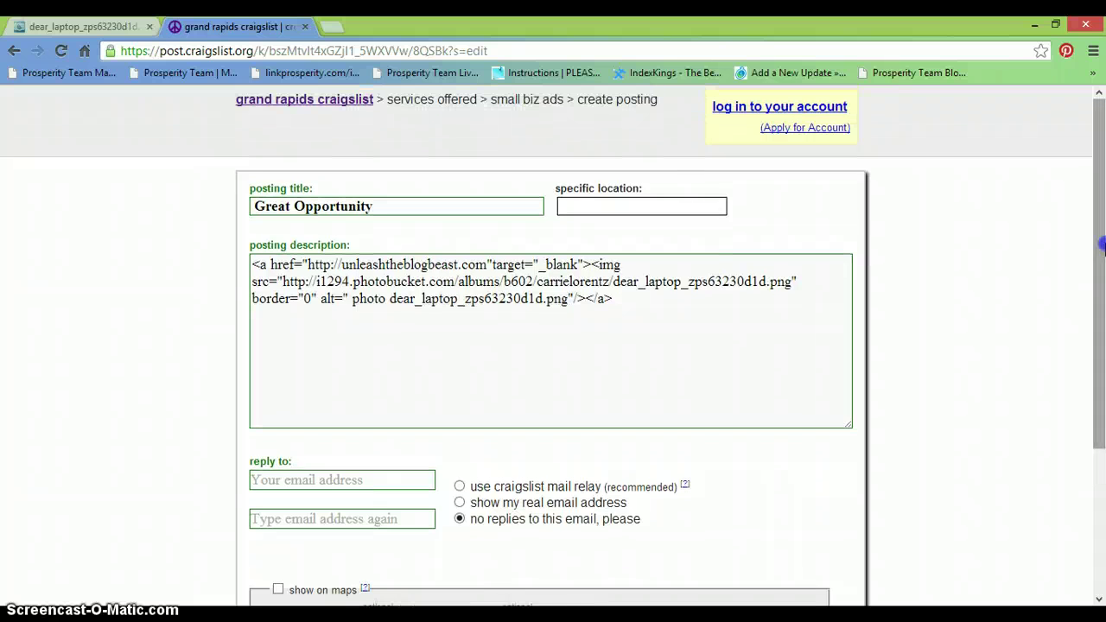
left_click(657, 207)
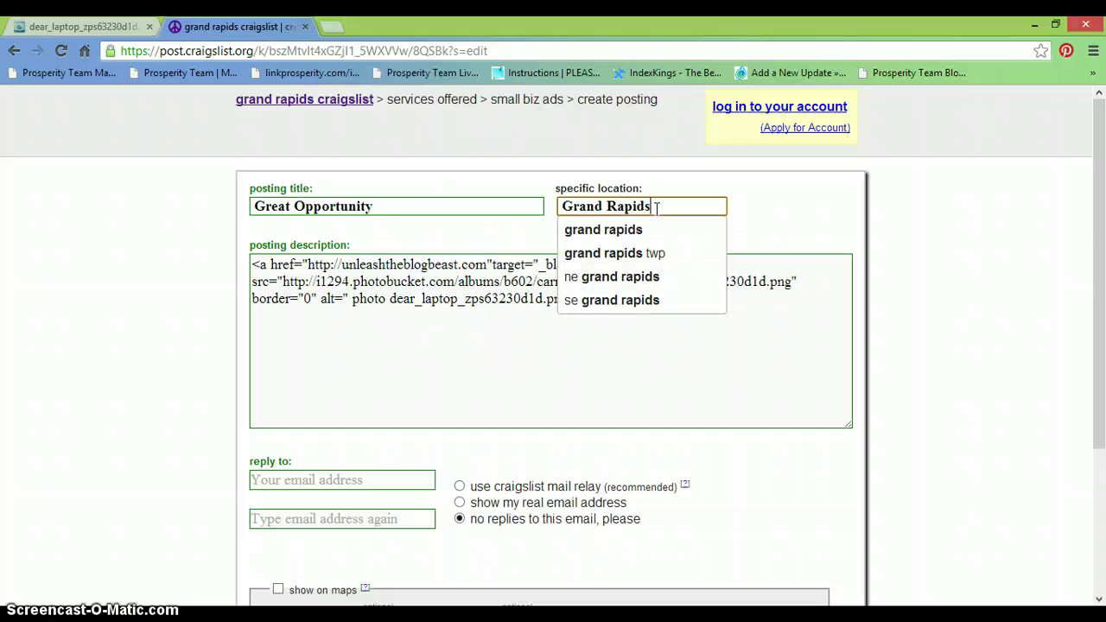
left_click(1100, 199)
left_click_drag(1100, 198, 1101, 345)
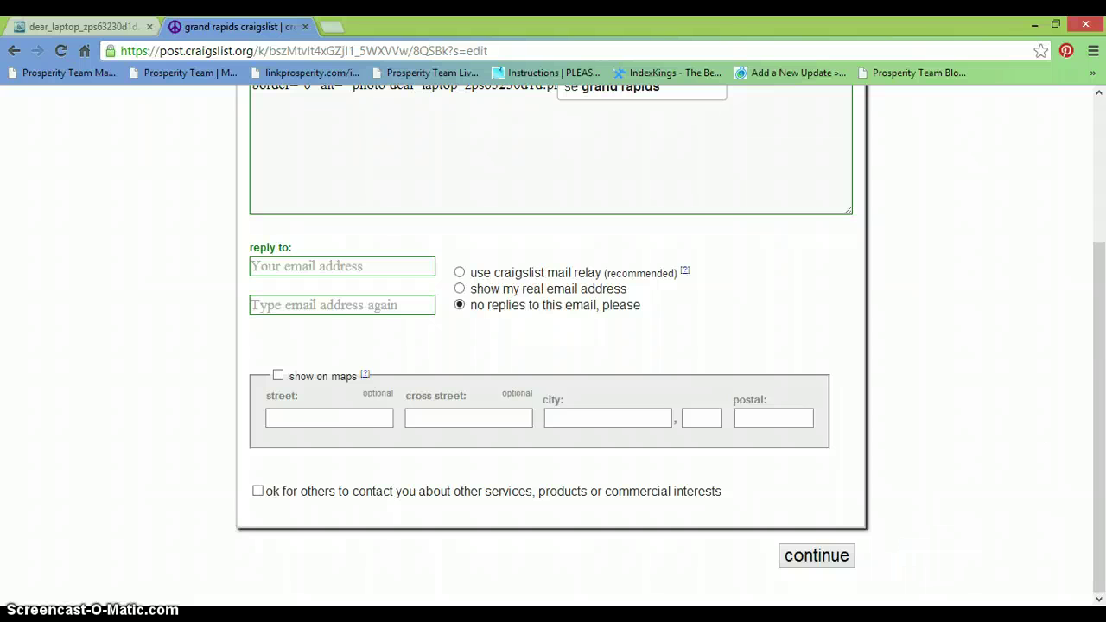
left_click(817, 557)
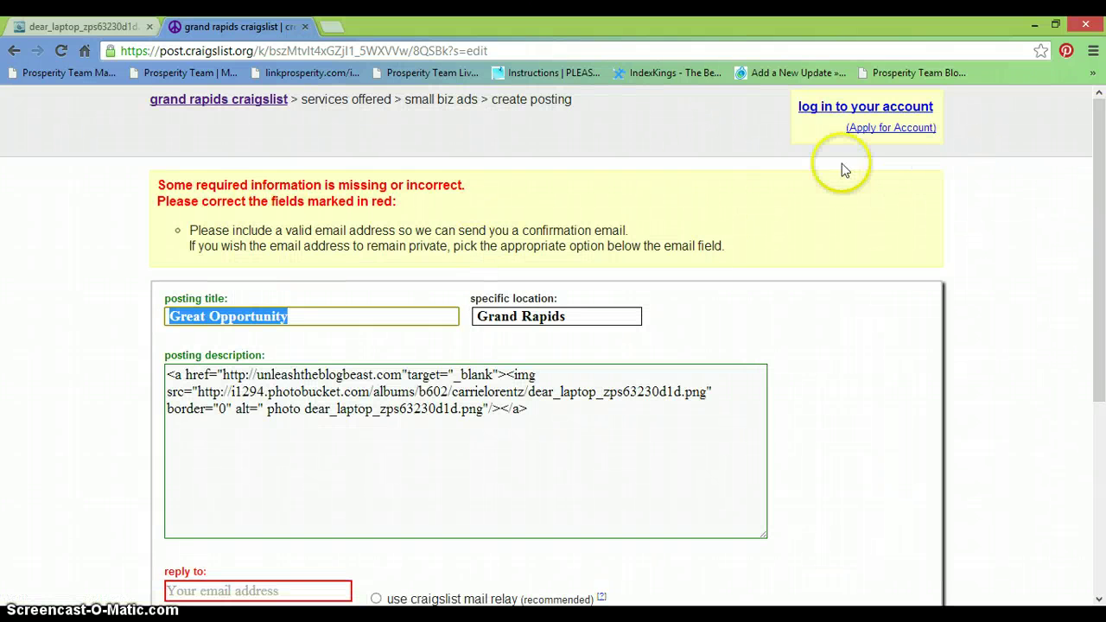
- Log in to the Craigslist account with the saved email and password
left_click(828, 108)
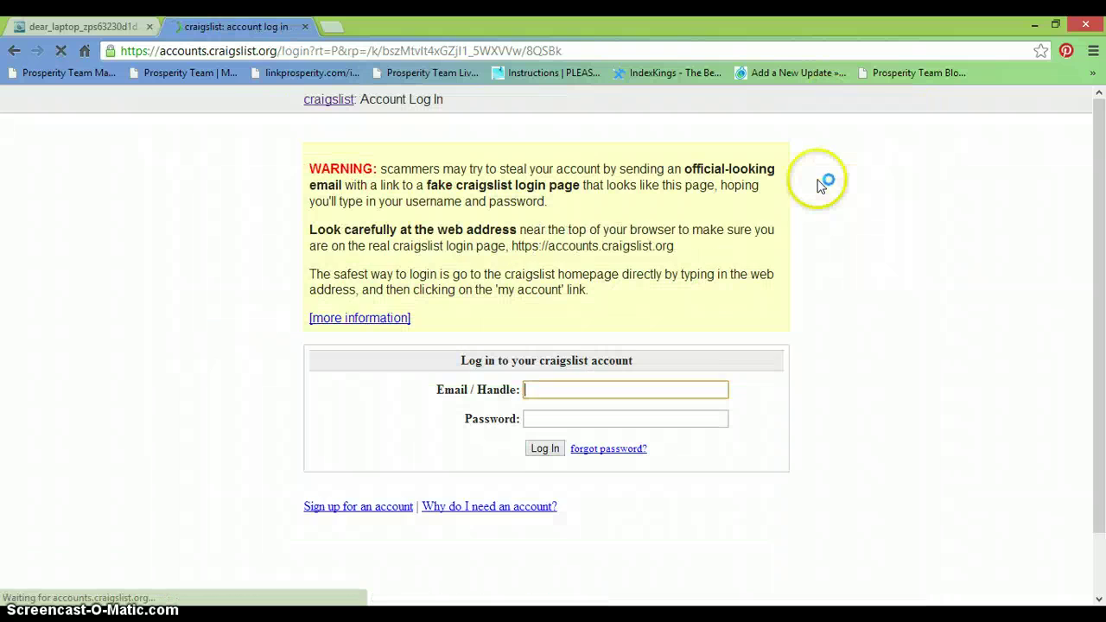
type("cmloren")
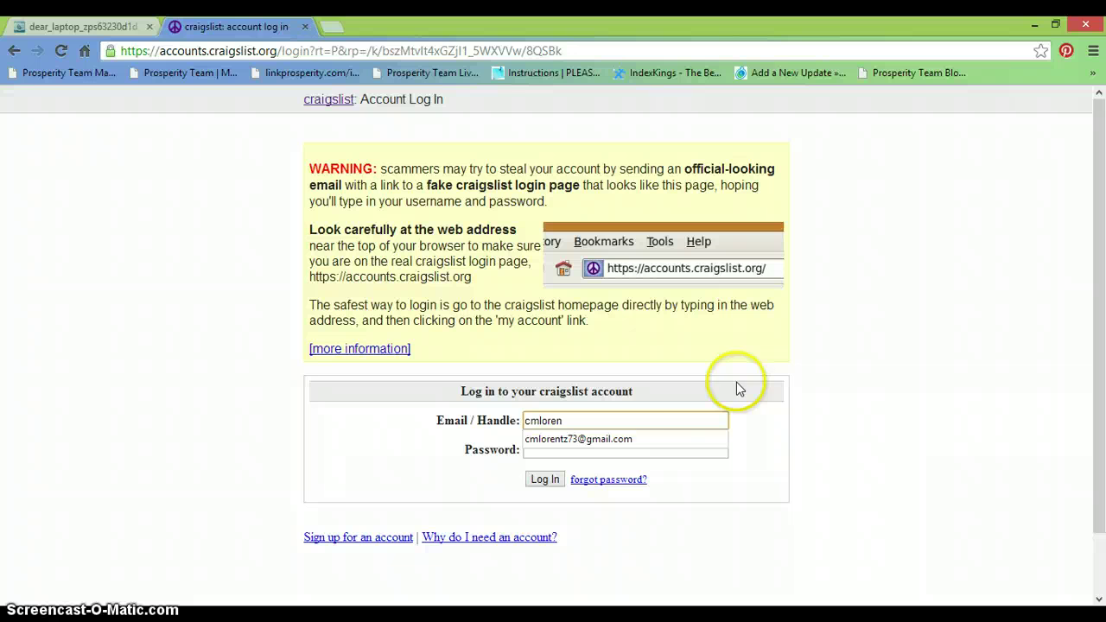
left_click(691, 439)
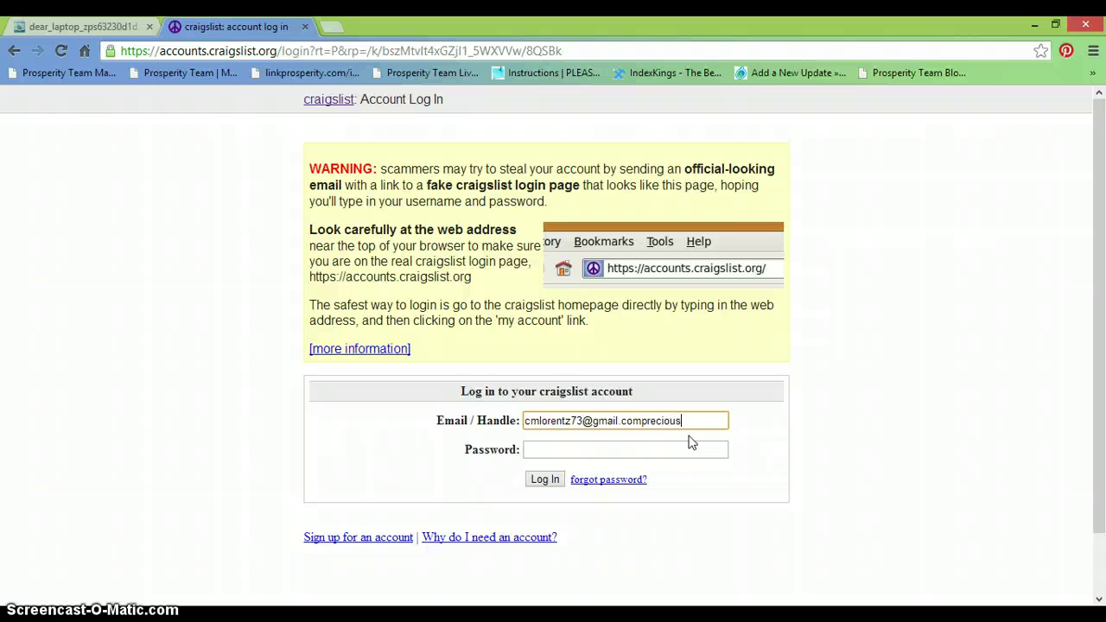
key("BackSpace")
key("BackSpace")
key("BackSpace")
key("BackSpace")
key("BackSpace")
key("BackSpace")
key("BackSpace")
key("BackSpace")
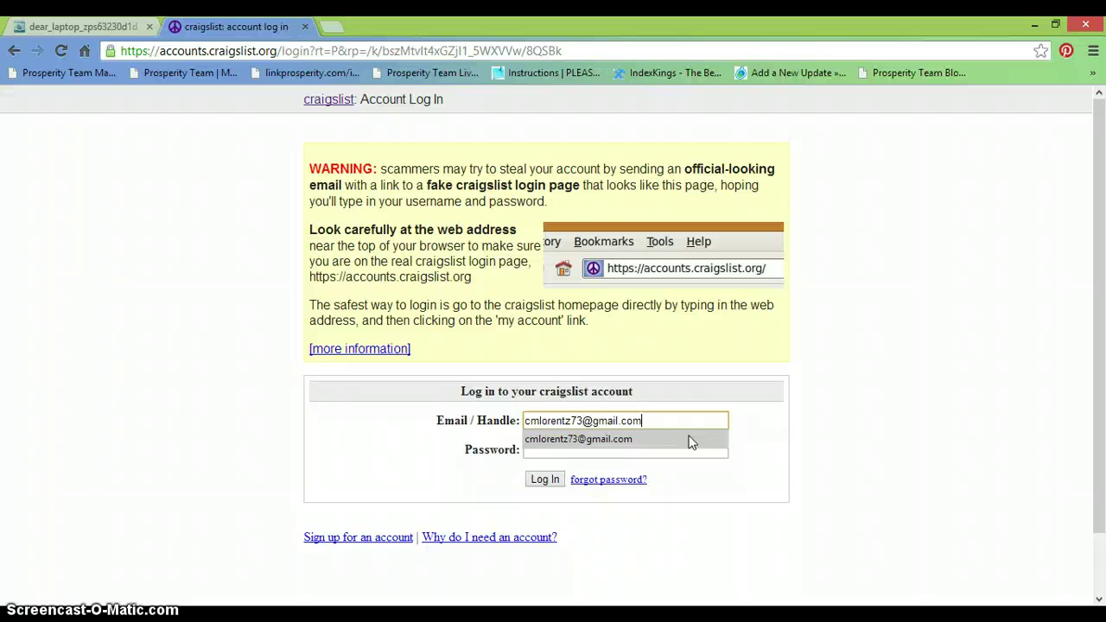
left_click(683, 443)
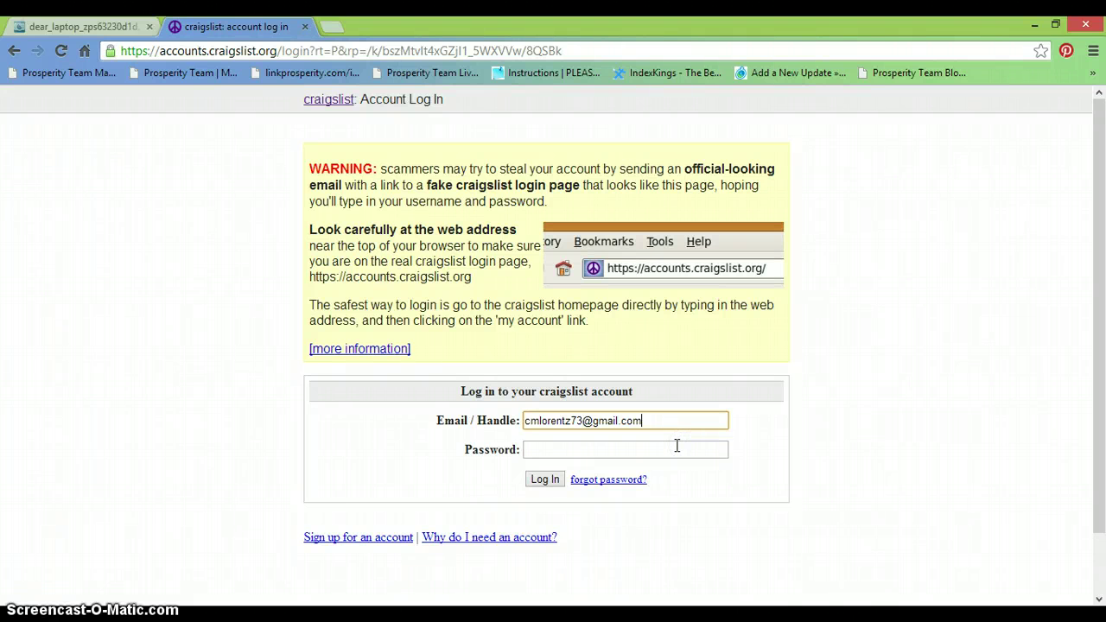
left_click(682, 451)
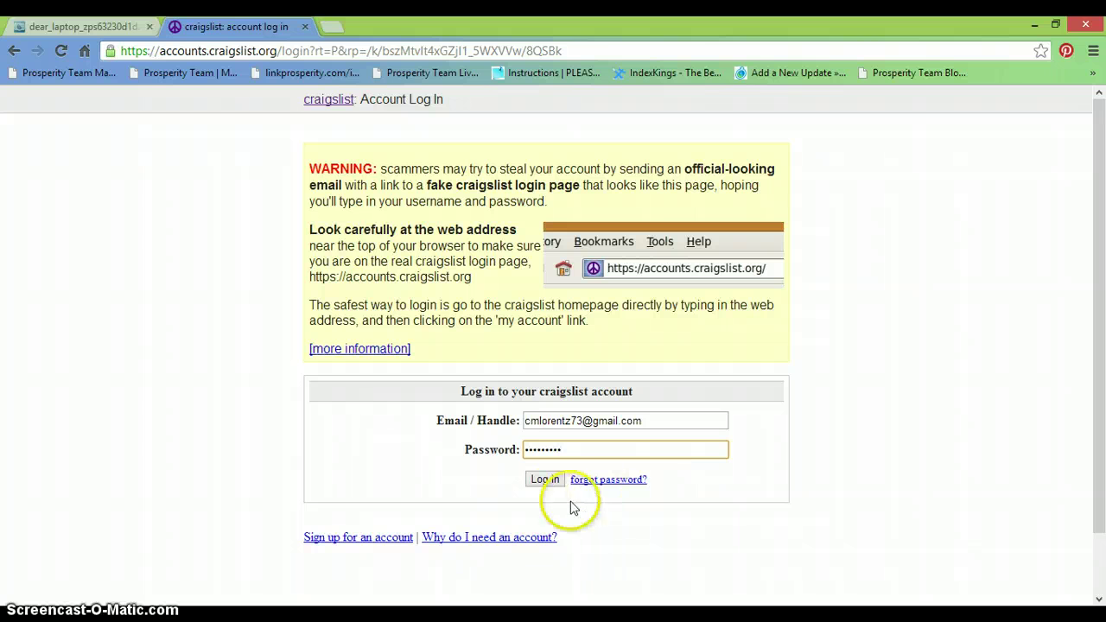
left_click(548, 479)
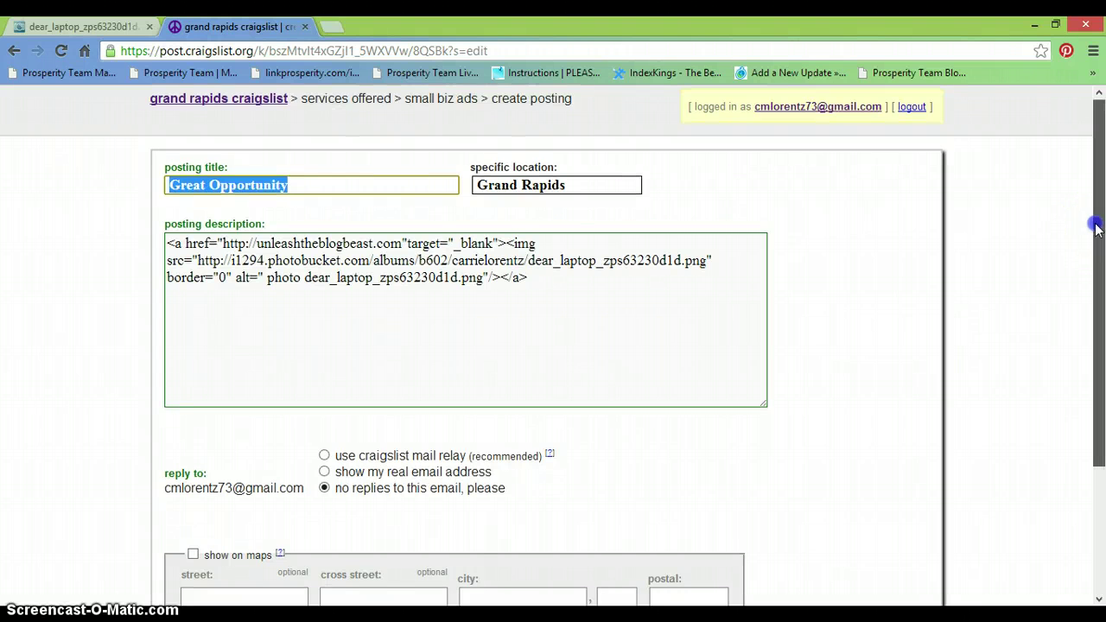
- Continue past the ad text and skip adding images to reach the draft preview
left_click_drag(1088, 222, 1088, 374)
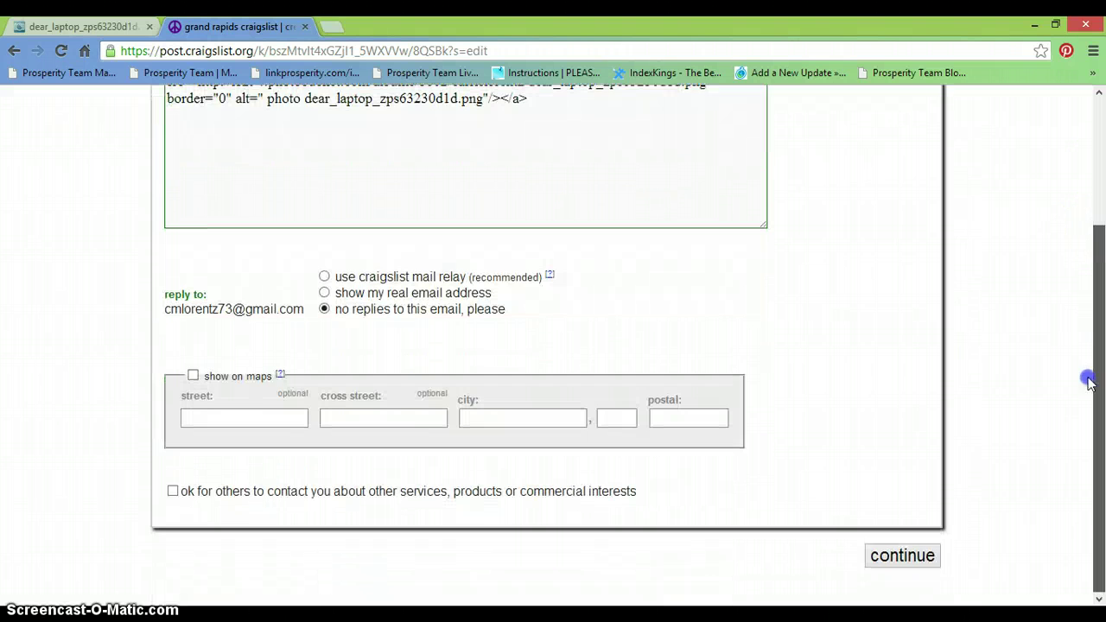
left_click(883, 556)
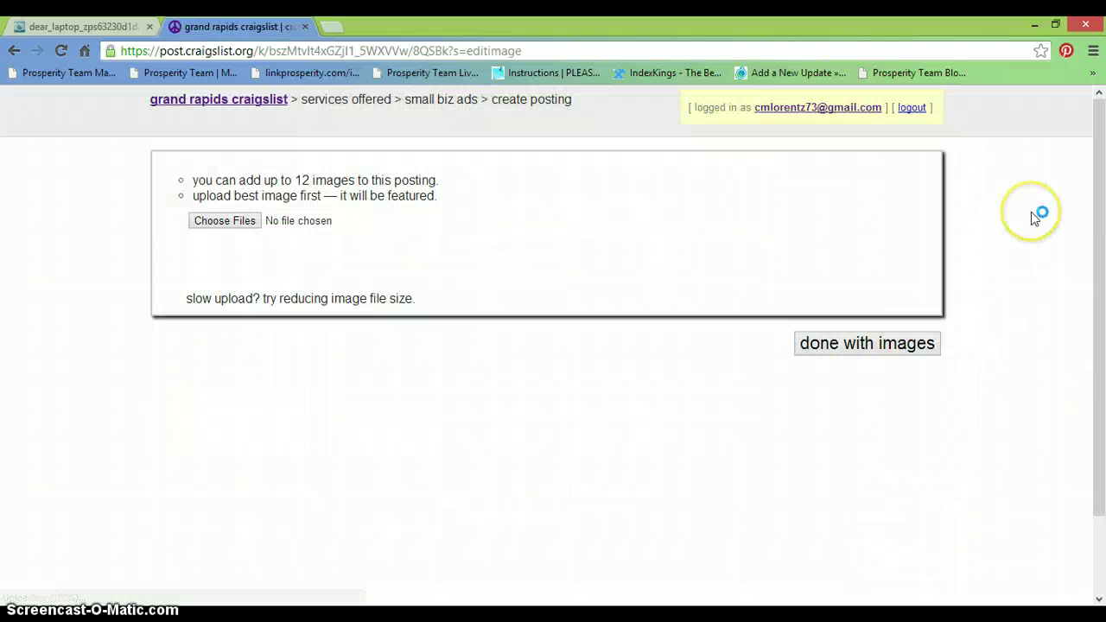
left_click(907, 344)
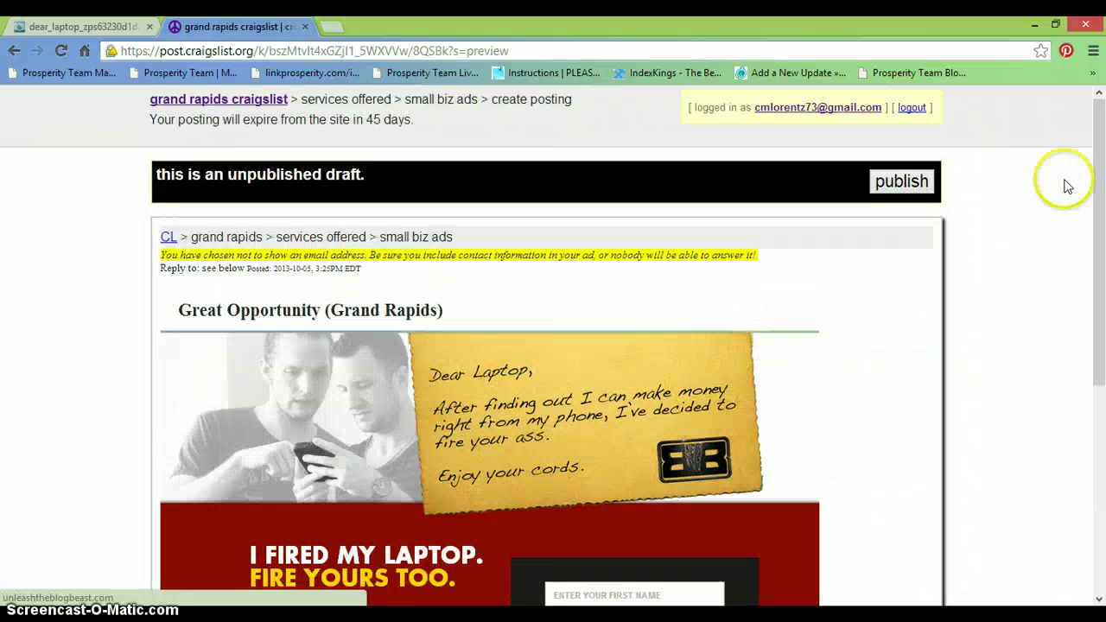
- Confirm the ad image opens the Blog Beast site, close that tab, and publish the ad
left_click_drag(1097, 183, 1102, 359)
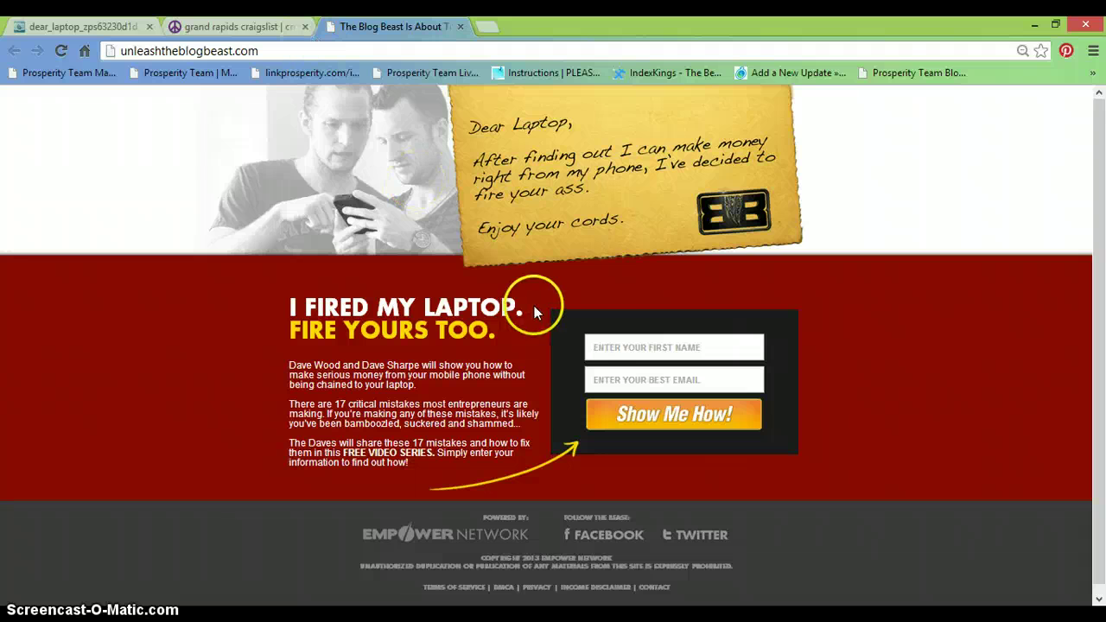
left_click(604, 346)
type("c")
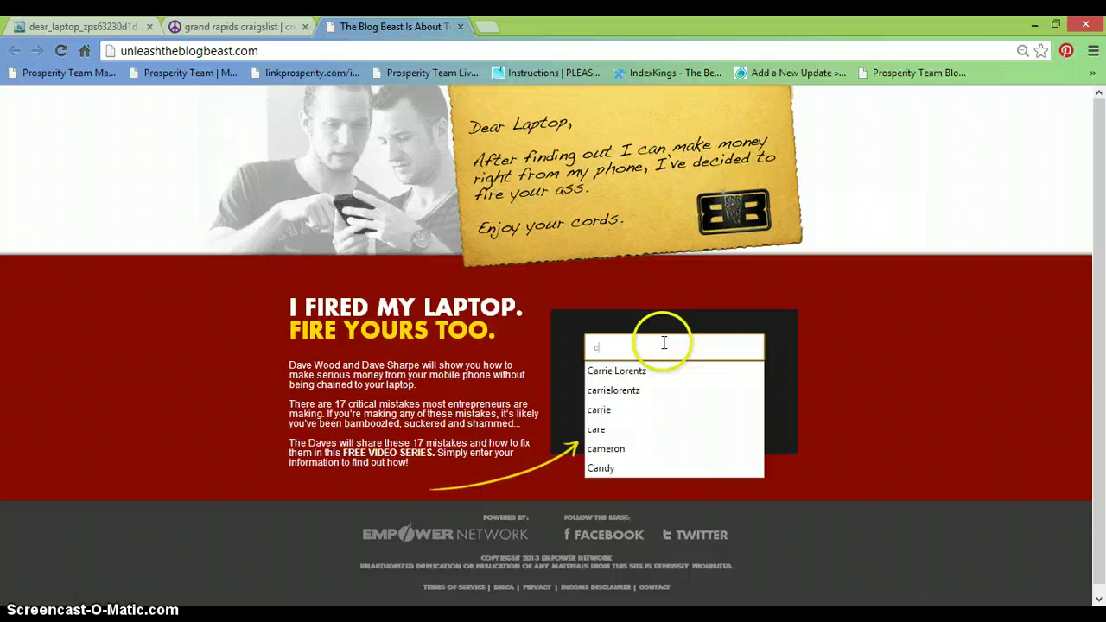
left_click(637, 371)
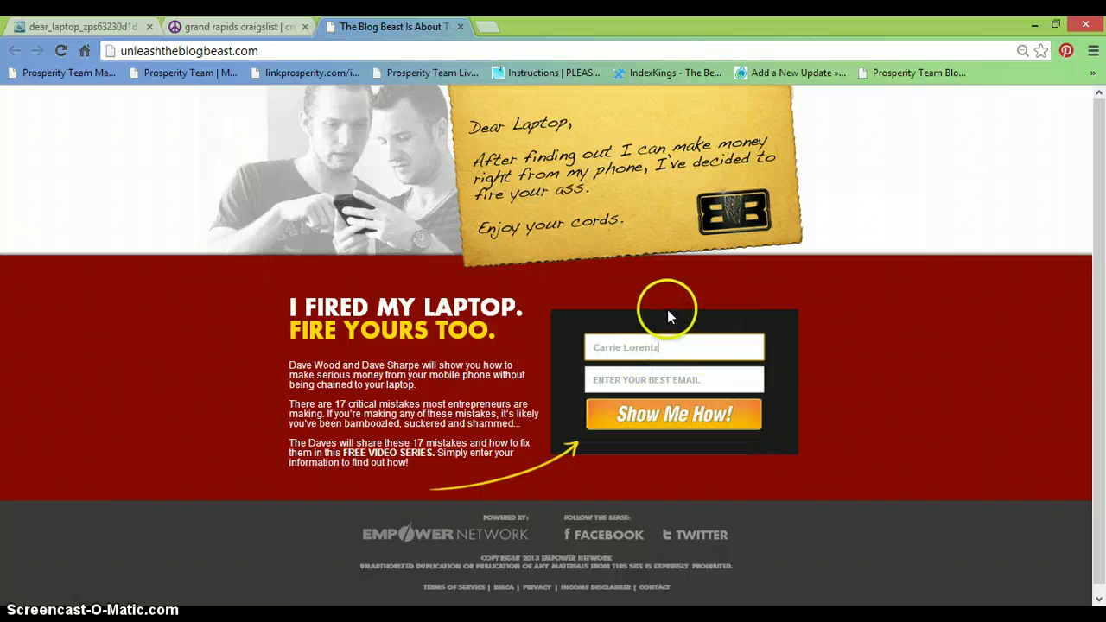
left_click(462, 30)
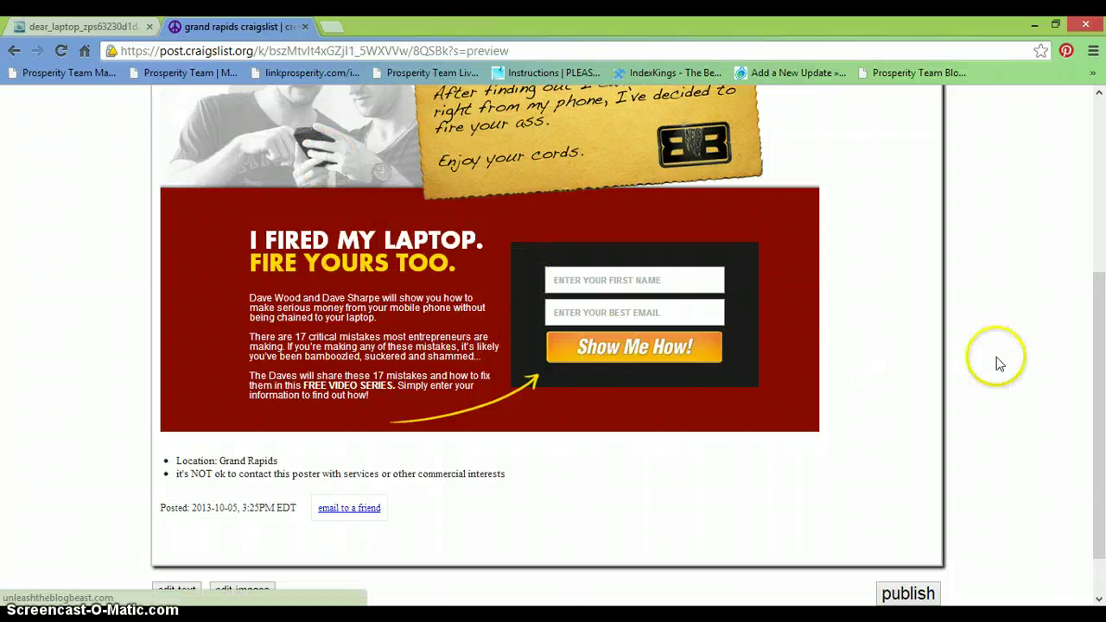
scroll(1078, 346, "down", 1)
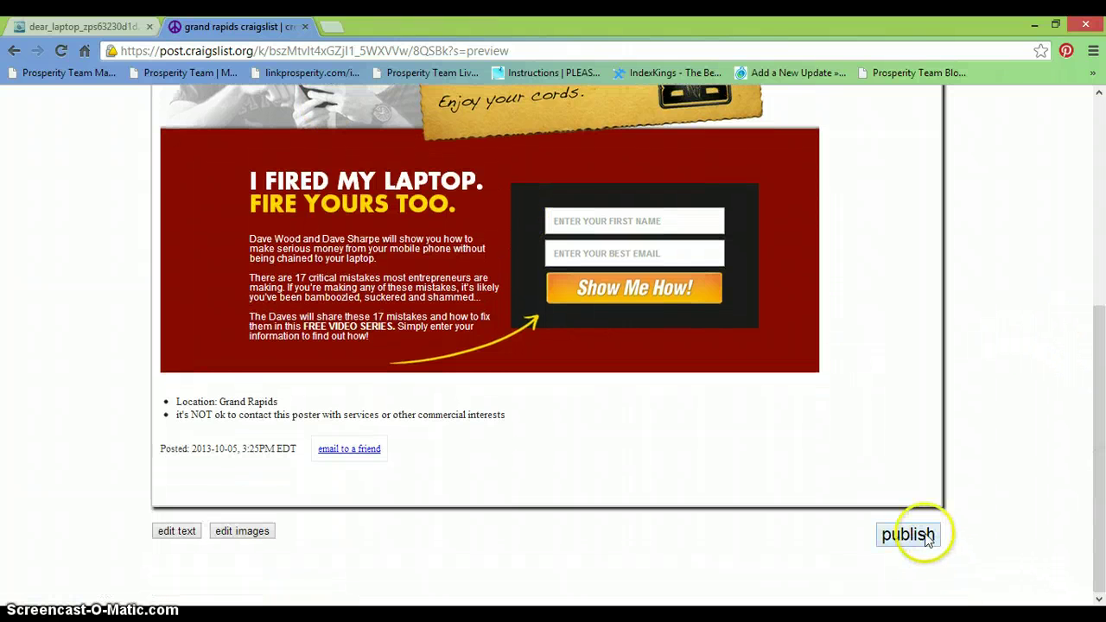
left_click(908, 535)
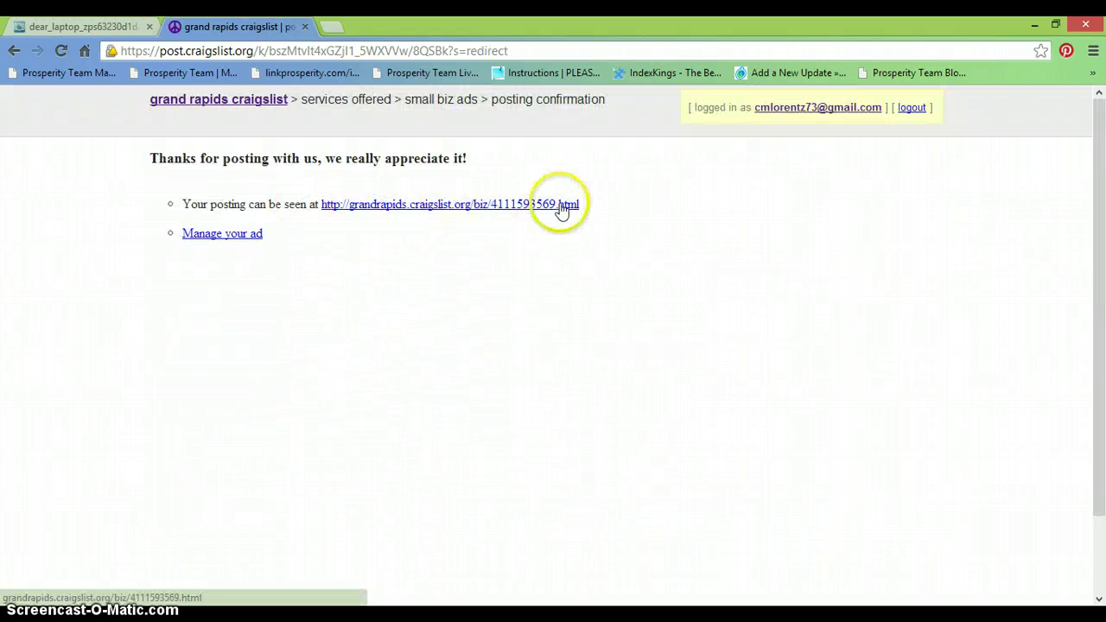
- Copy the posting URL and load the live Great Opportunity (Grand Rapids) ad in a new tab
left_click_drag(597, 204, 326, 217)
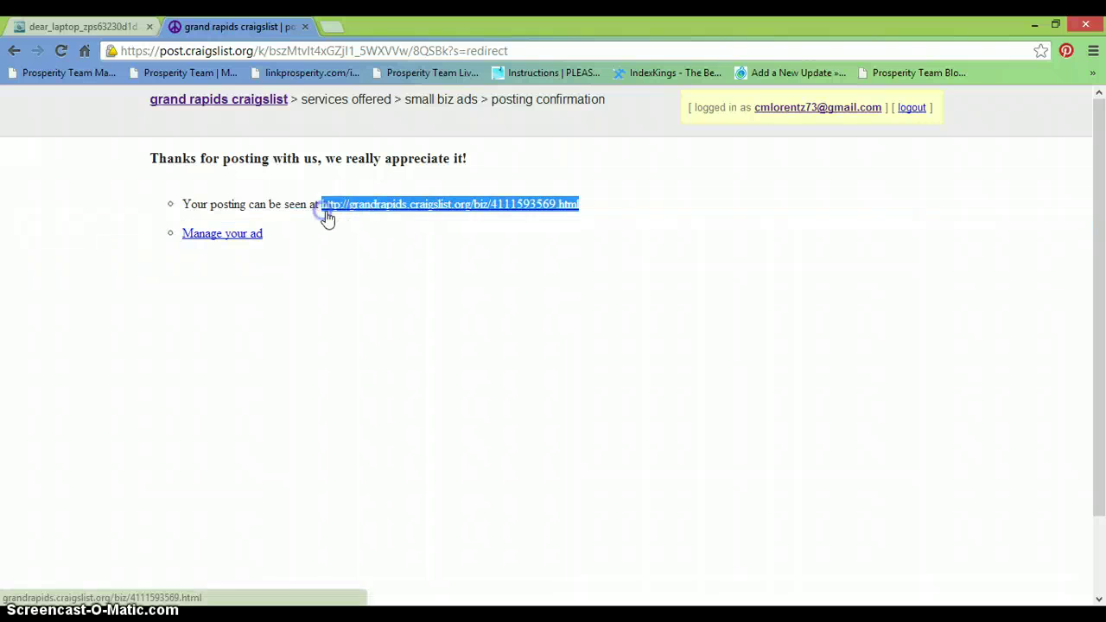
right_click(337, 209)
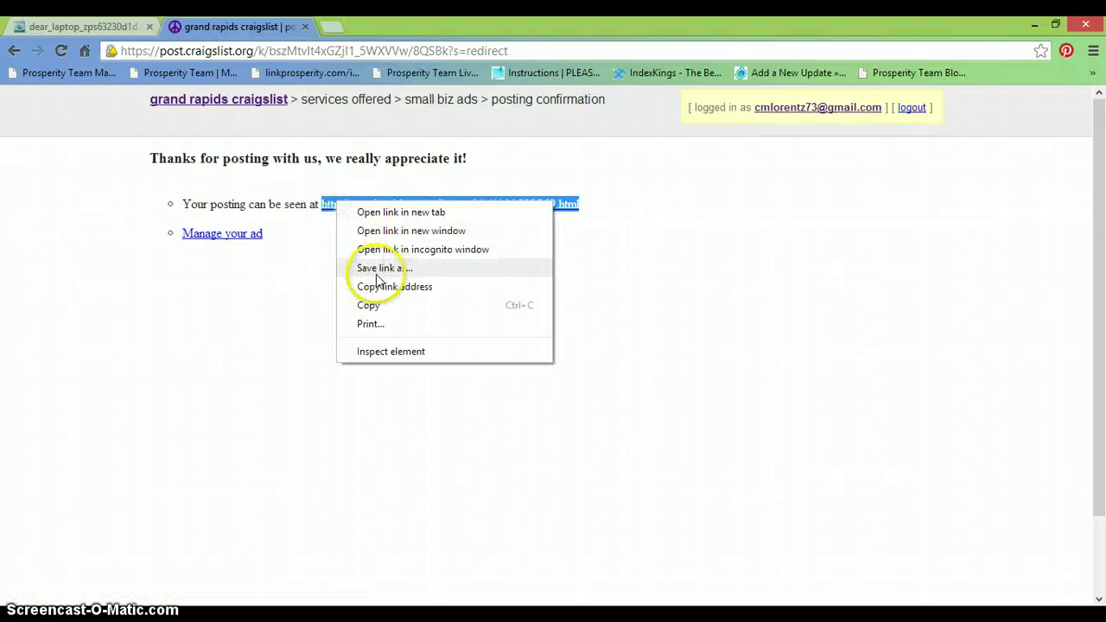
left_click(367, 306)
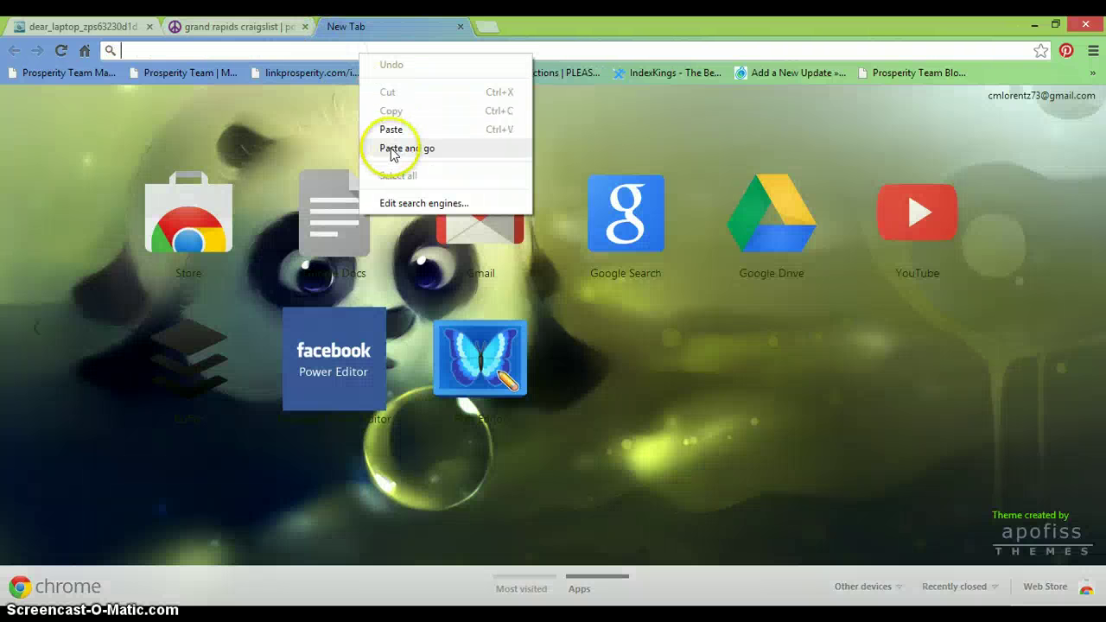
left_click(393, 149)
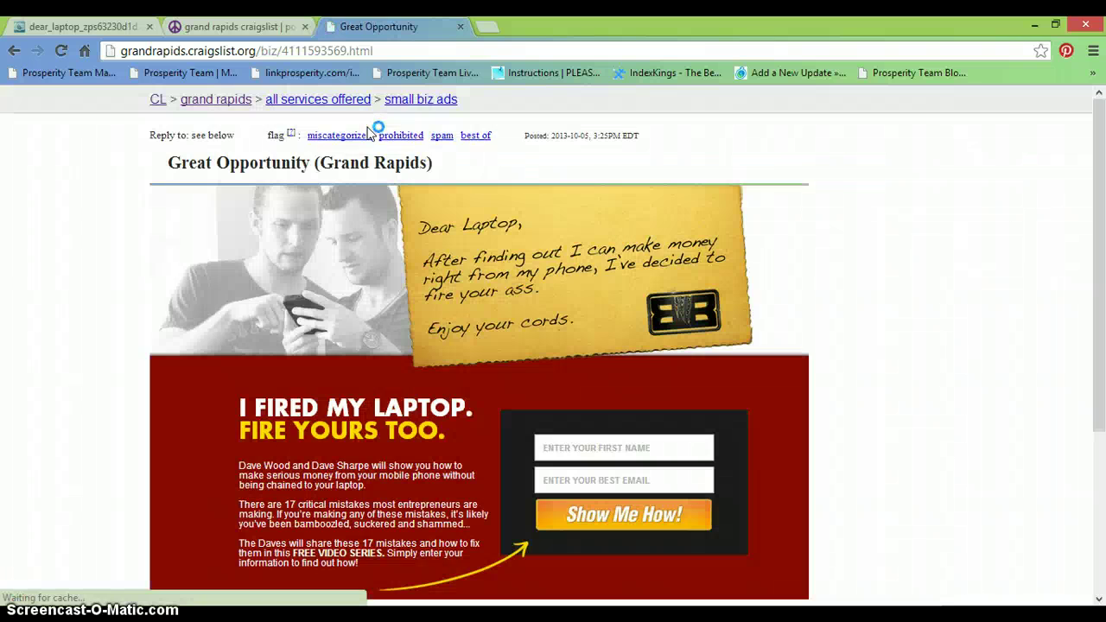
left_click(241, 28)
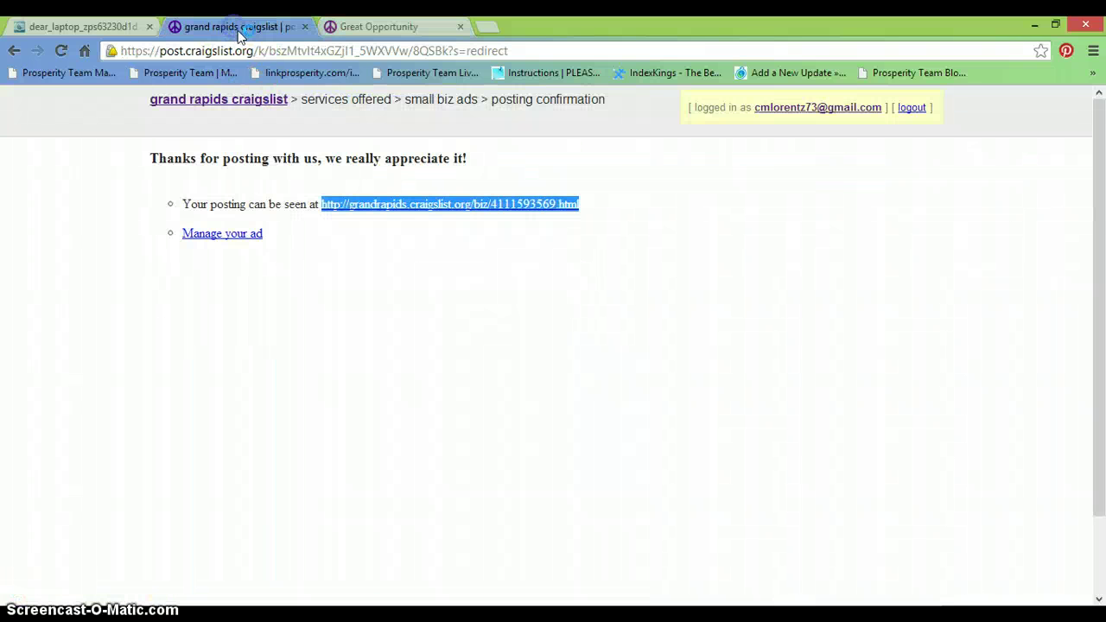
- Return to the Photobucket image page, shrink the browser window, and minimize the WordPad code document
left_click(53, 30)
left_click_drag(1096, 296, 1100, 138)
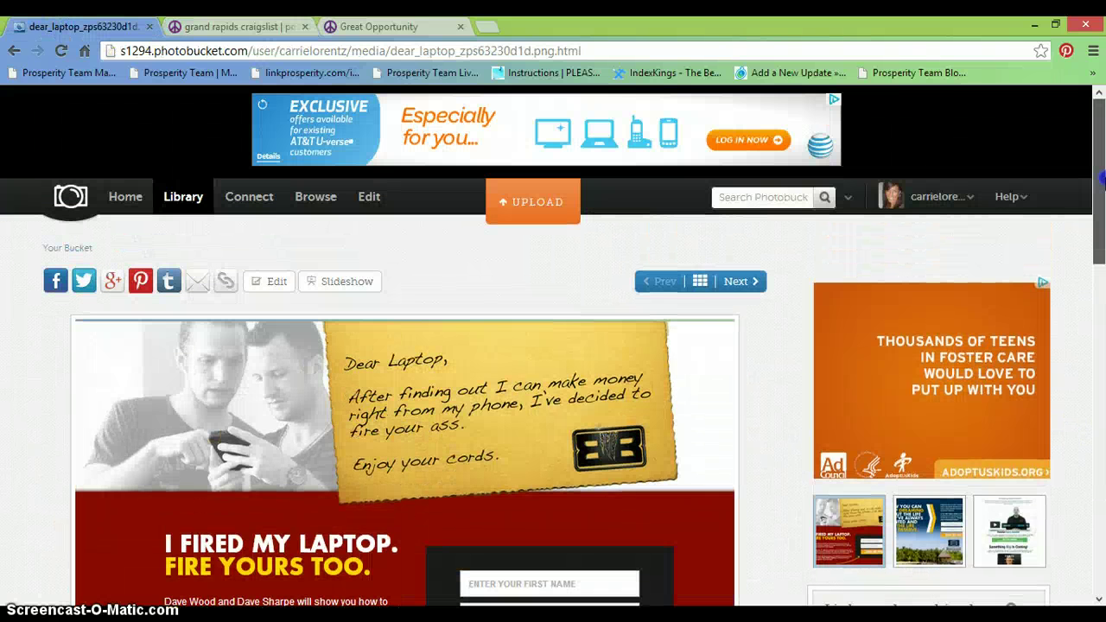
left_click(1056, 26)
left_click(917, 456)
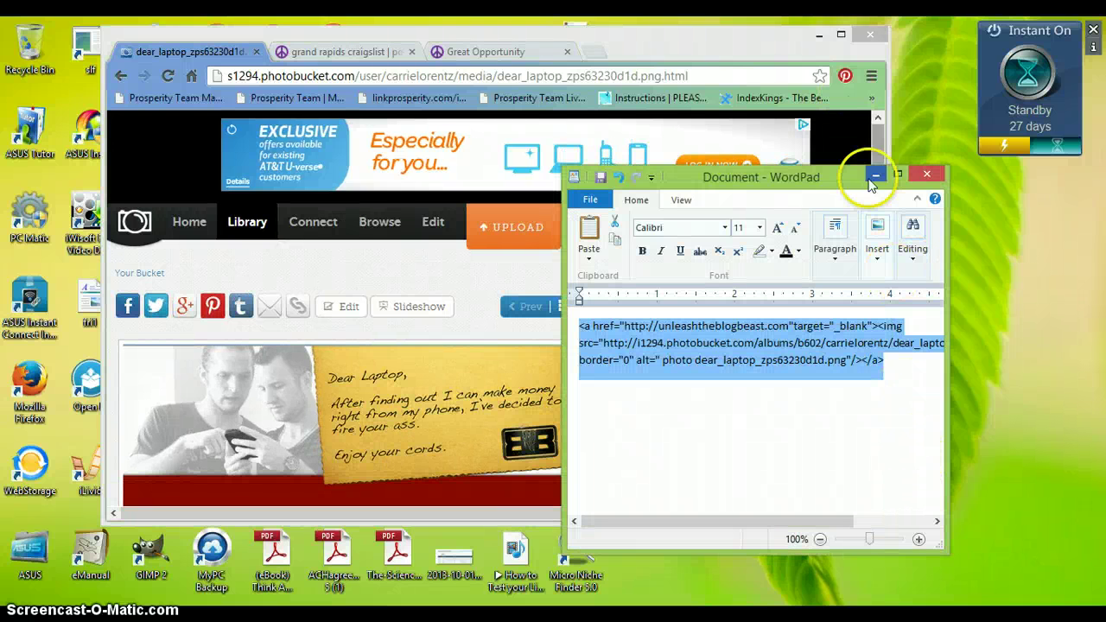
left_click_drag(844, 186, 919, 190)
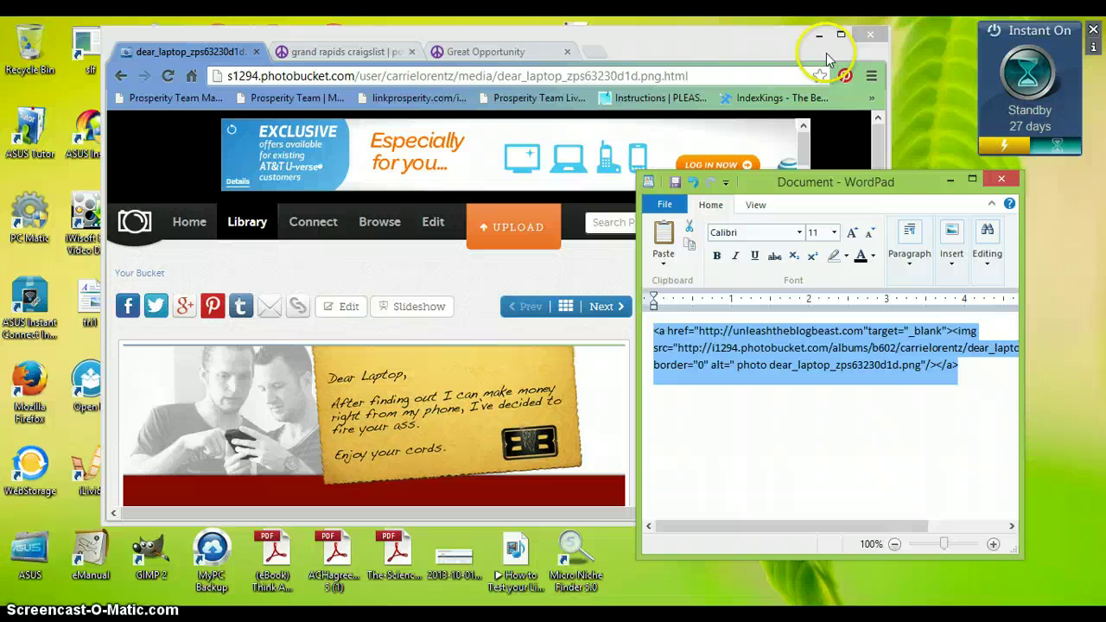
left_click(737, 149)
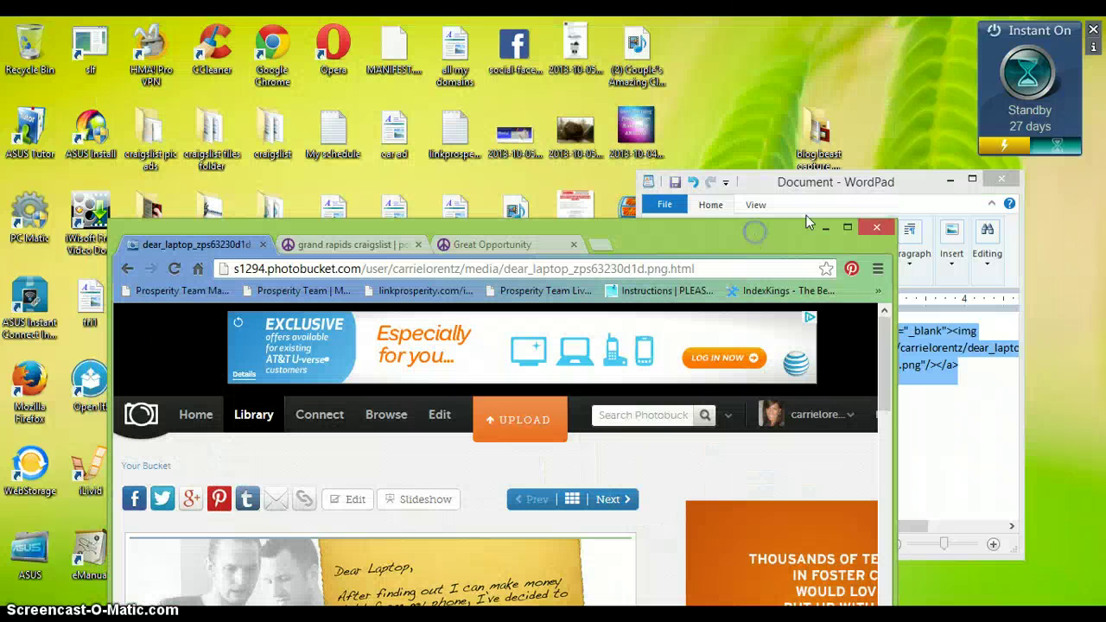
left_click(948, 184)
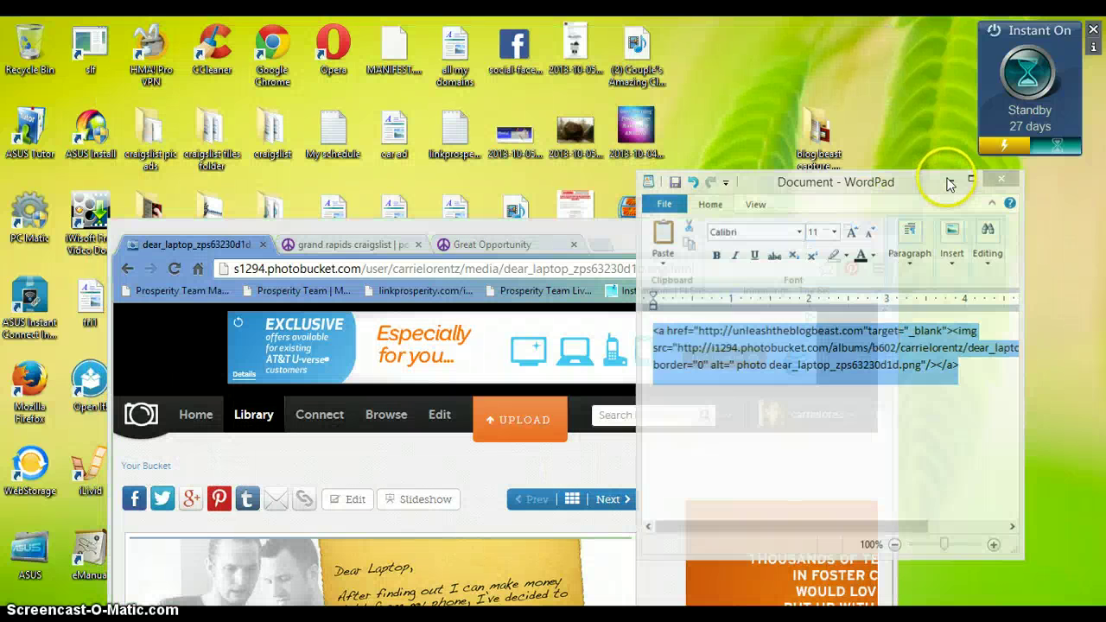
left_click_drag(737, 239, 897, 81)
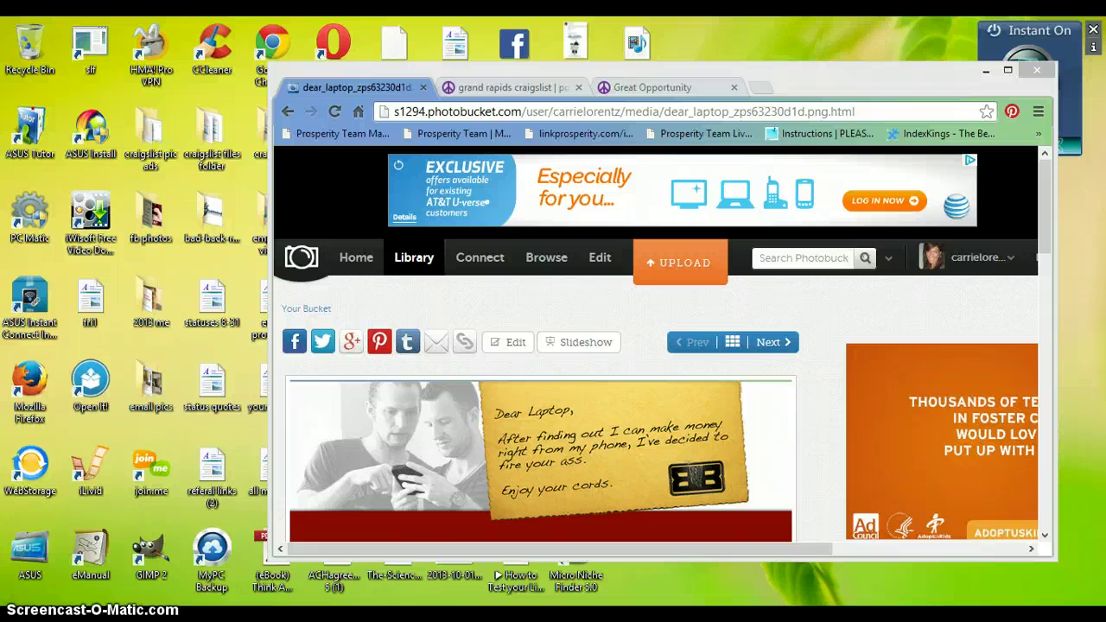
- Bring up the WordPad job-ad document maximized and scrolled to its top
mouse_move(275, 618)
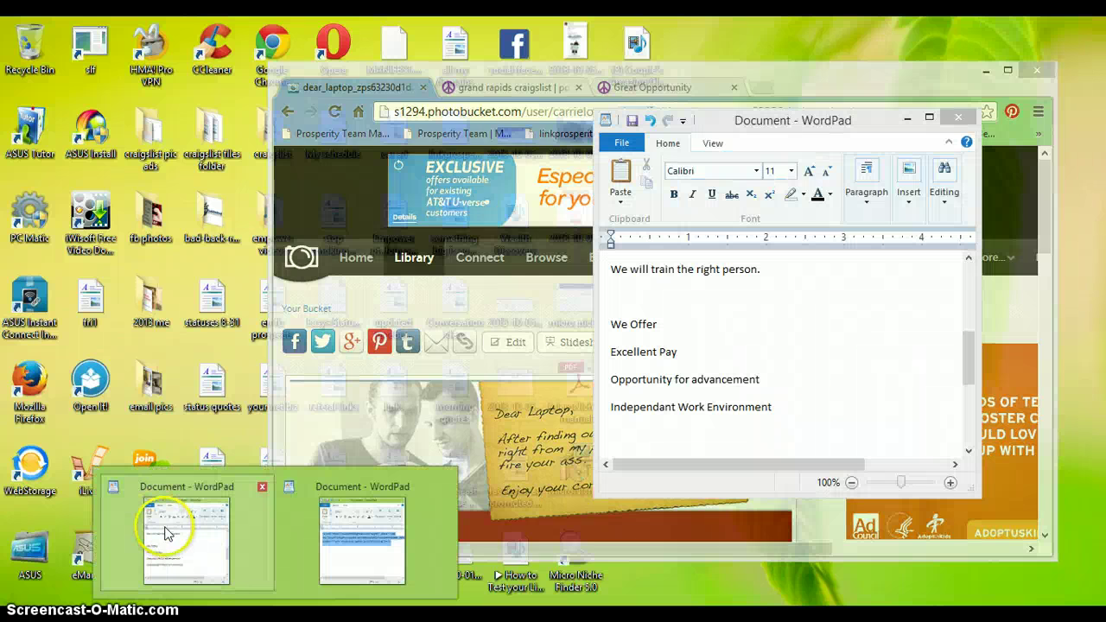
left_click(162, 527)
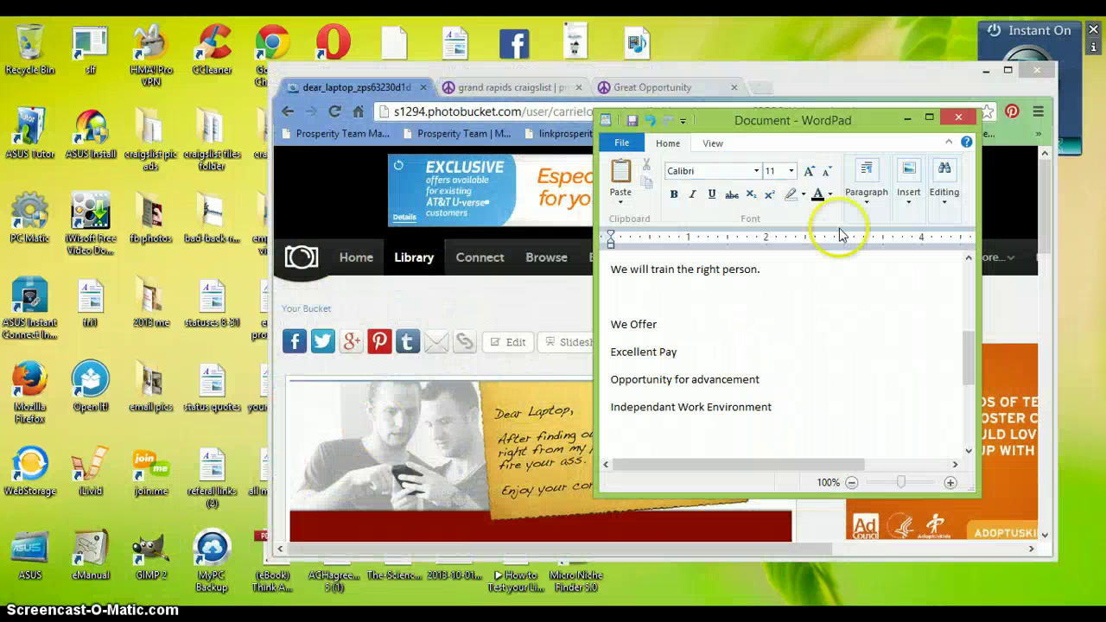
left_click(929, 117)
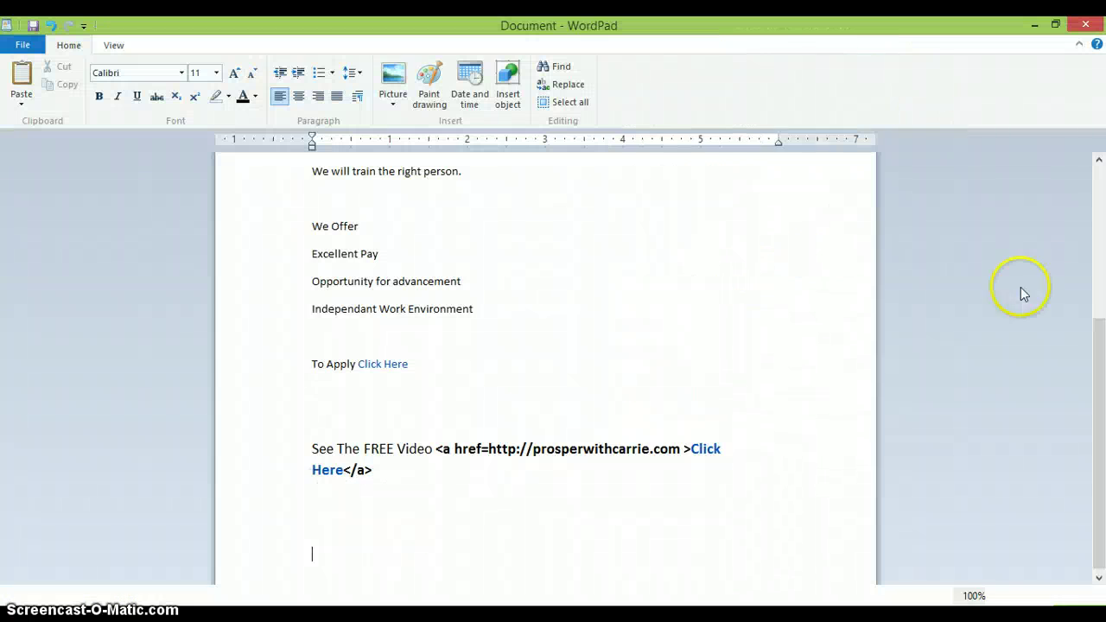
left_click_drag(1098, 345, 1103, 209)
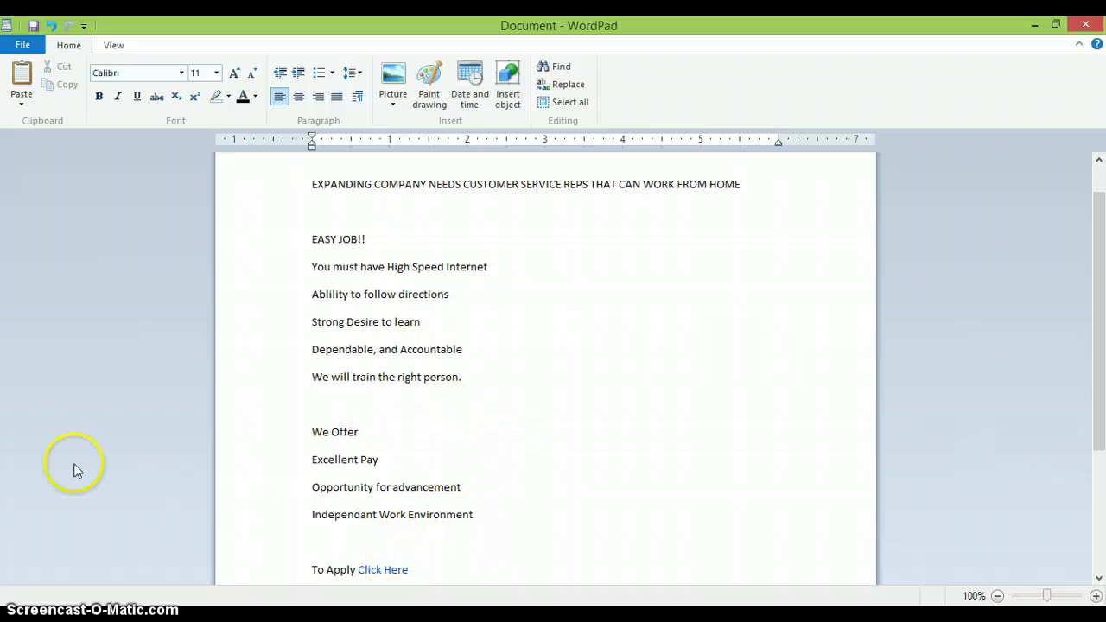
- Launch Jing and capture the job ad text region in WordPad as an image
left_click(13, 614)
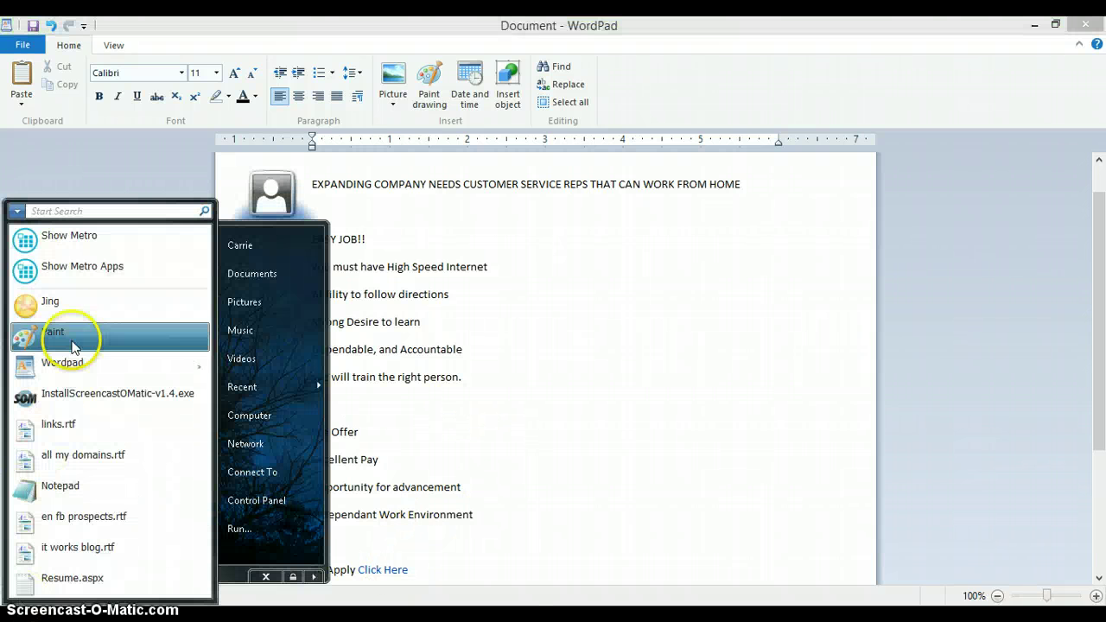
left_click(45, 304)
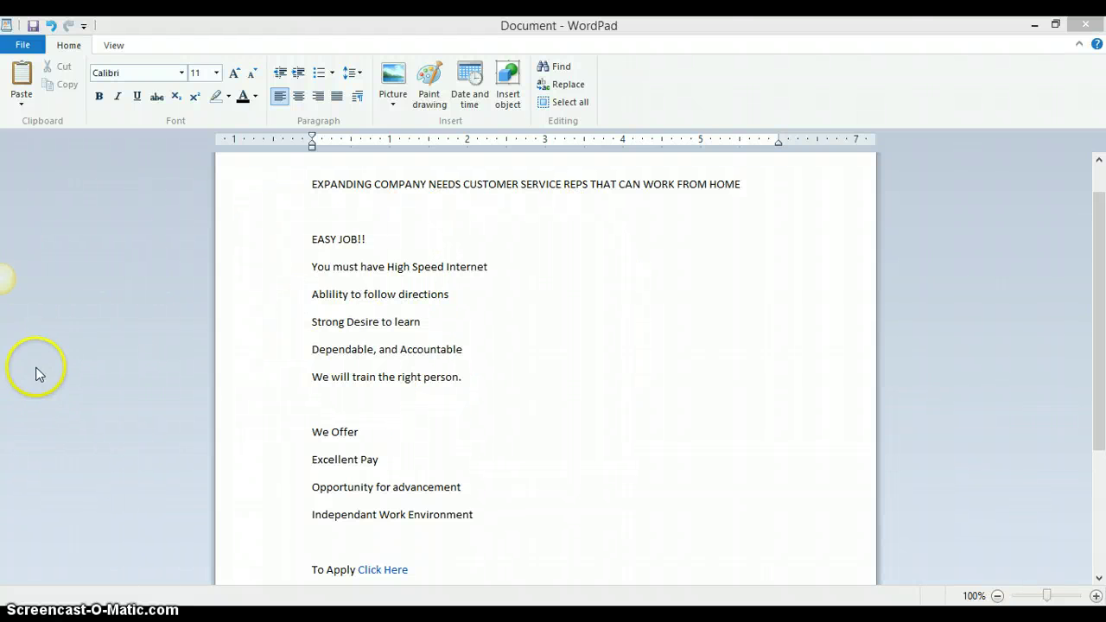
mouse_move(3, 302)
left_click(33, 250)
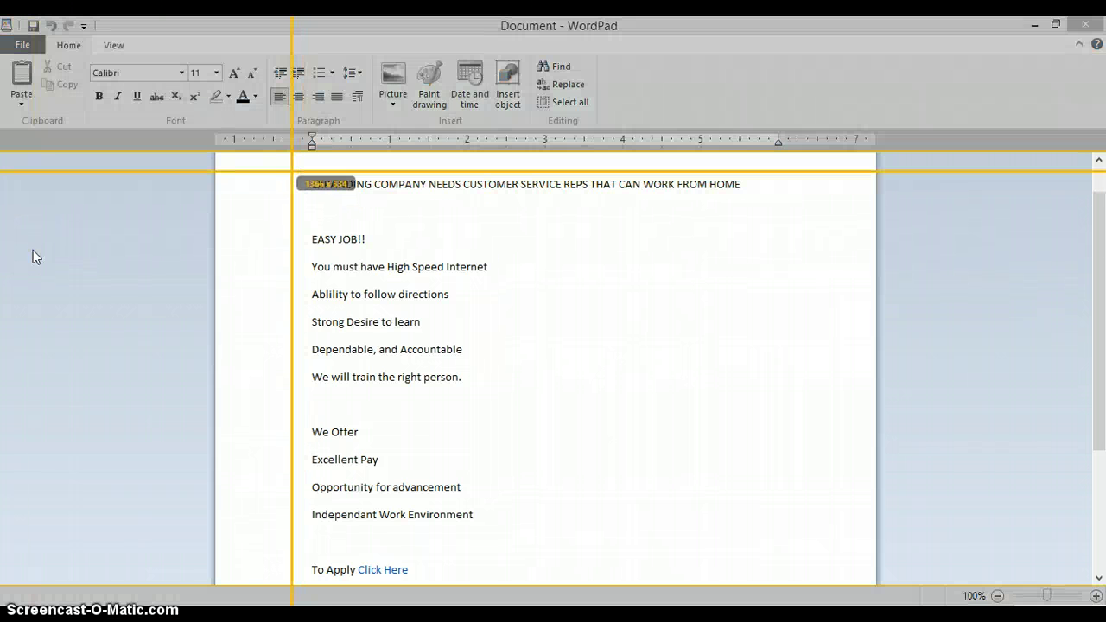
left_click_drag(286, 213, 694, 583)
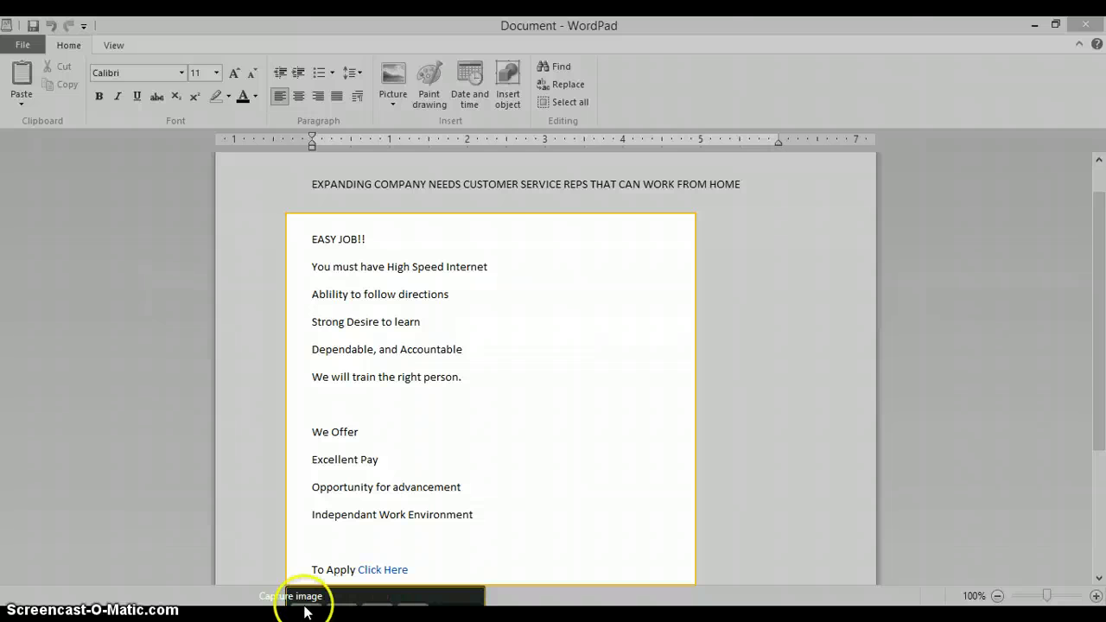
left_click(306, 601)
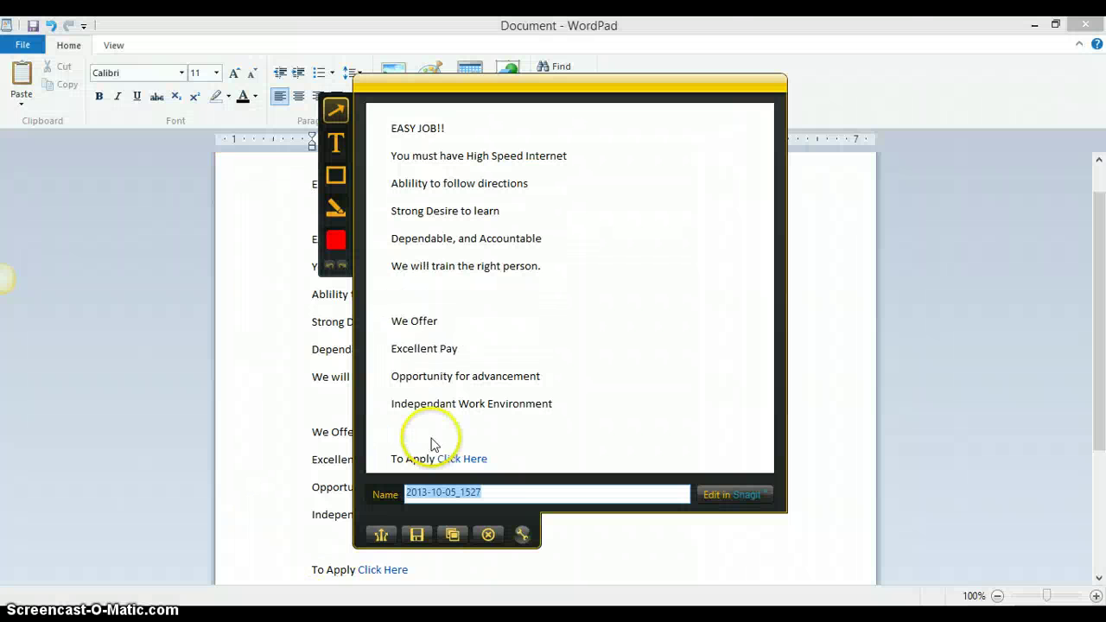
- Name the capture 'easy job' and save it as easy_job.png
left_click(519, 495)
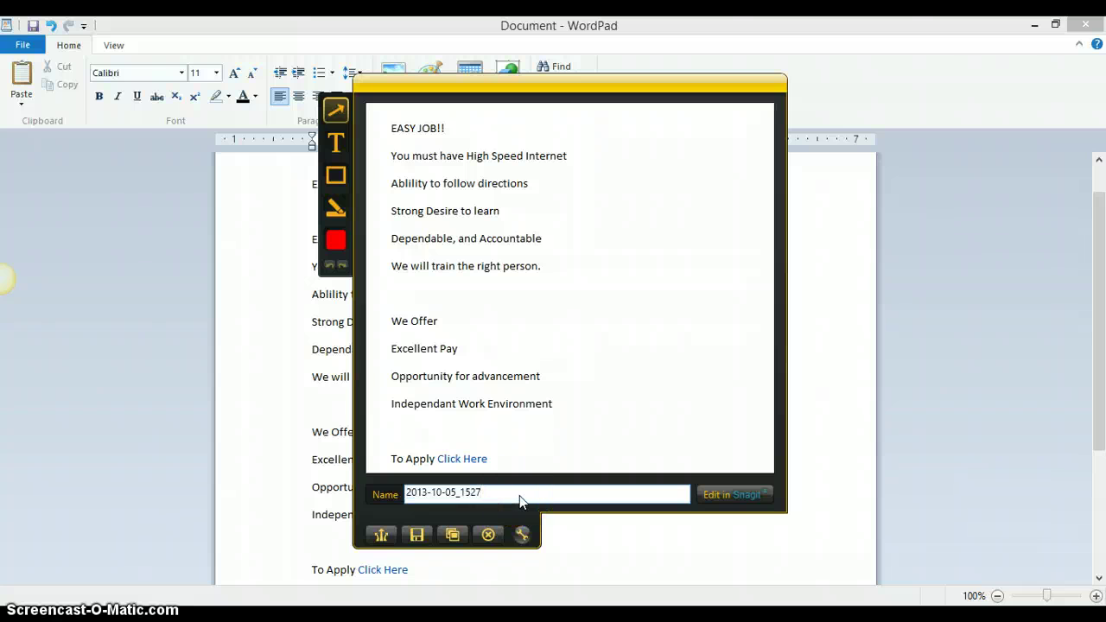
key("BackSpace")
key("BackSpace")
key("BackSpace")
key("BackSpace")
key("BackSpace")
key("BackSpace")
key("BackSpace")
key("BackSpace")
key("BackSpace")
key("BackSpace")
key("BackSpace")
key("BackSpace")
key("BackSpace")
key("BackSpace")
key("BackSpace")
type("easy job")
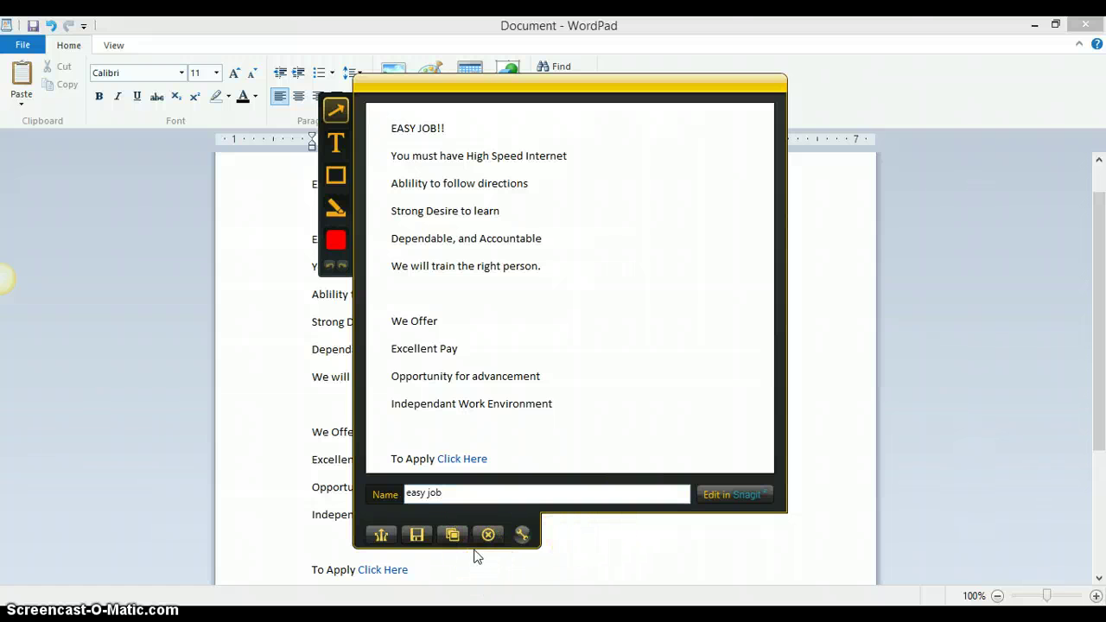
key("ctrl+s")
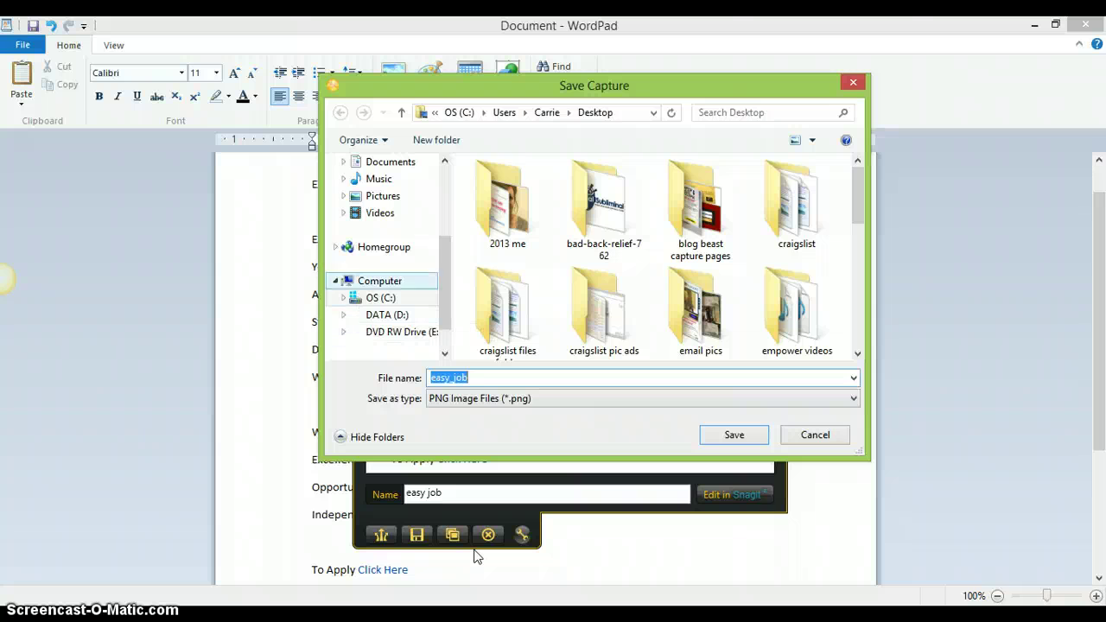
left_click(734, 437)
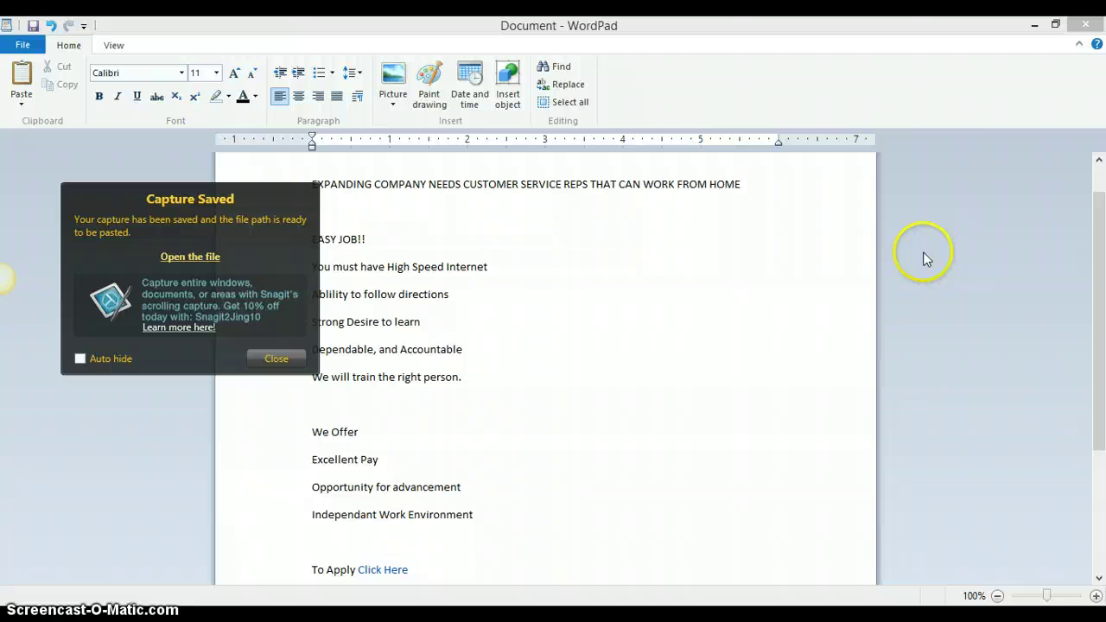
- Bring the Photobucket browser window forward and go to its upload page
left_click(1054, 25)
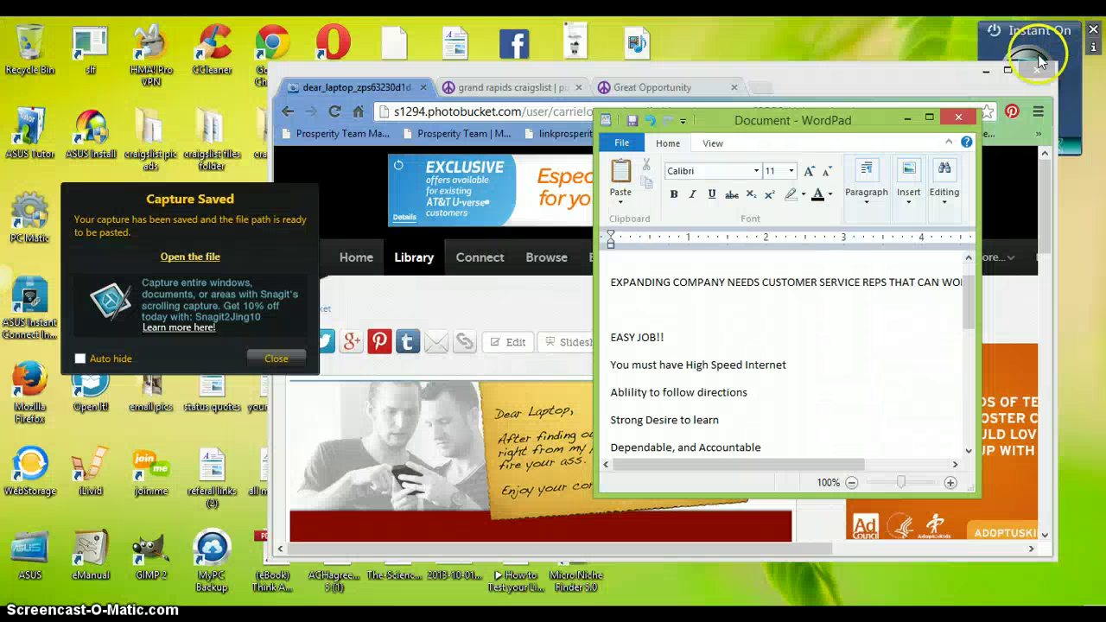
left_click(822, 76)
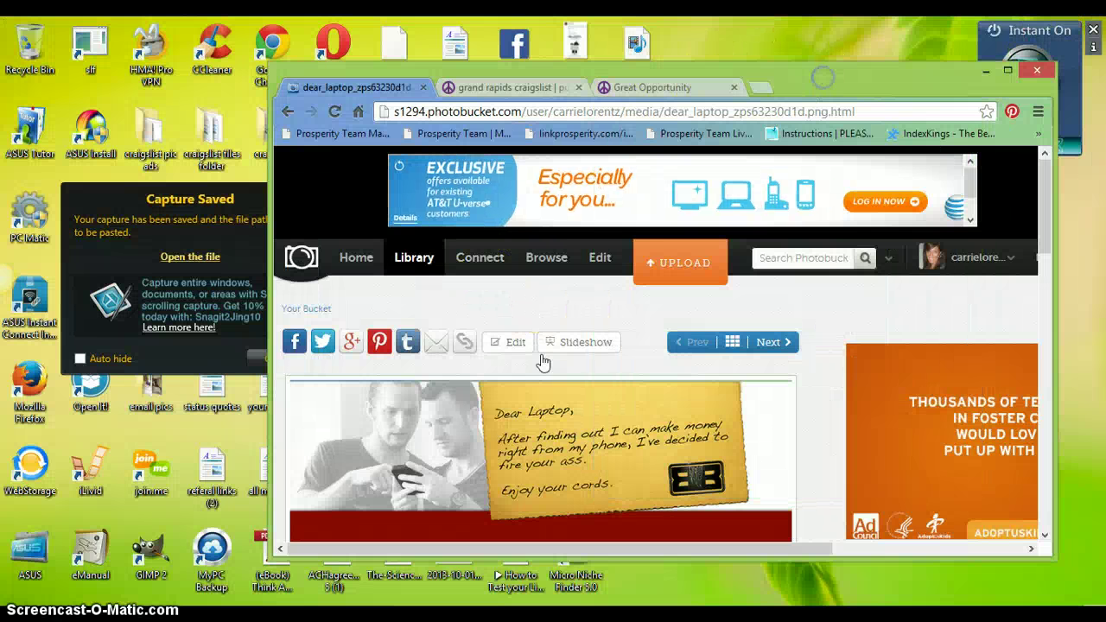
left_click(663, 266)
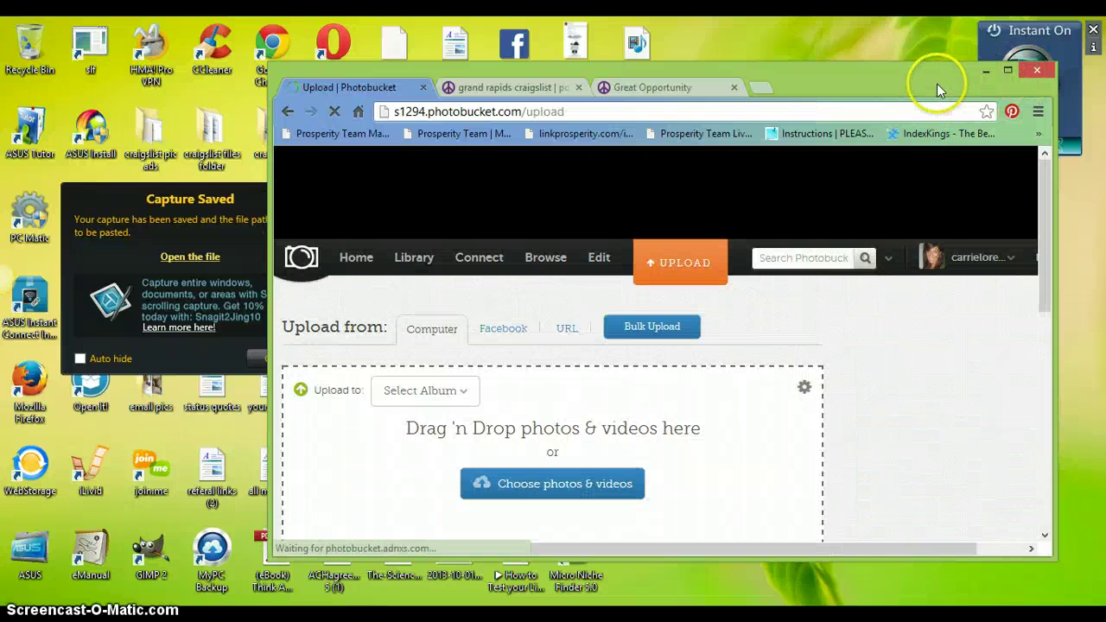
left_click(683, 264)
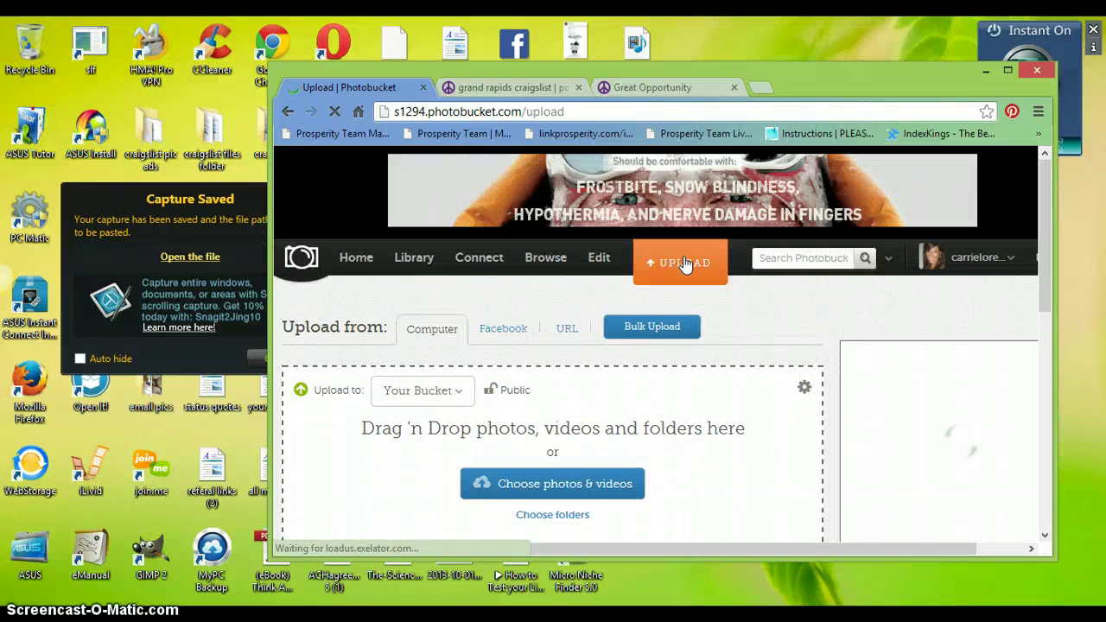
- Choose easy_job.png from the computer, upload it, and maximize the browser
left_click(592, 435)
left_click(557, 484)
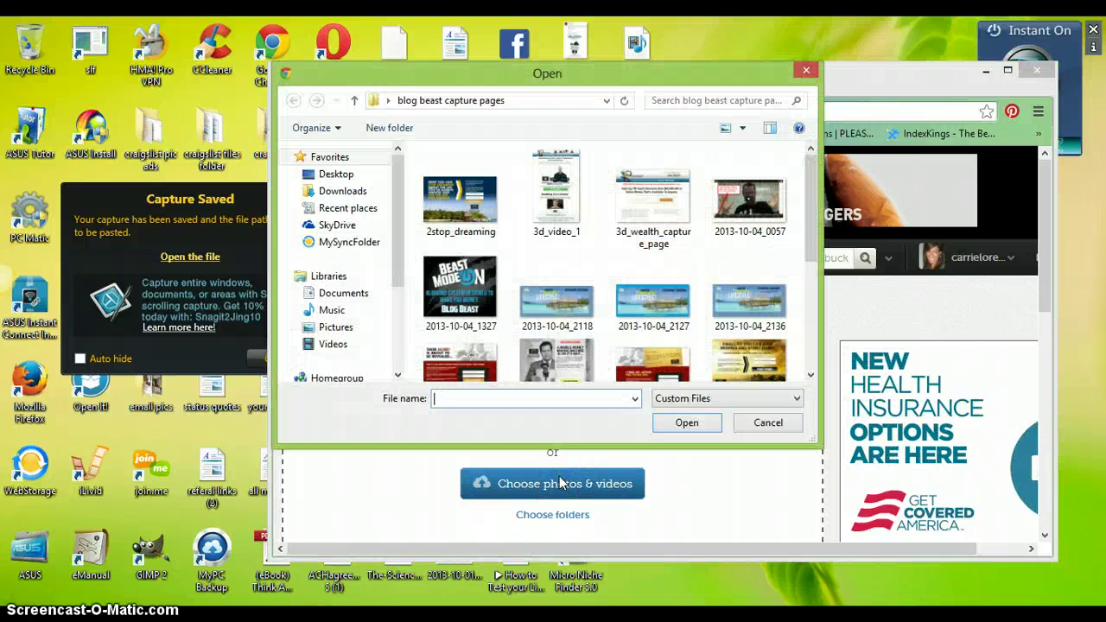
left_click(634, 399)
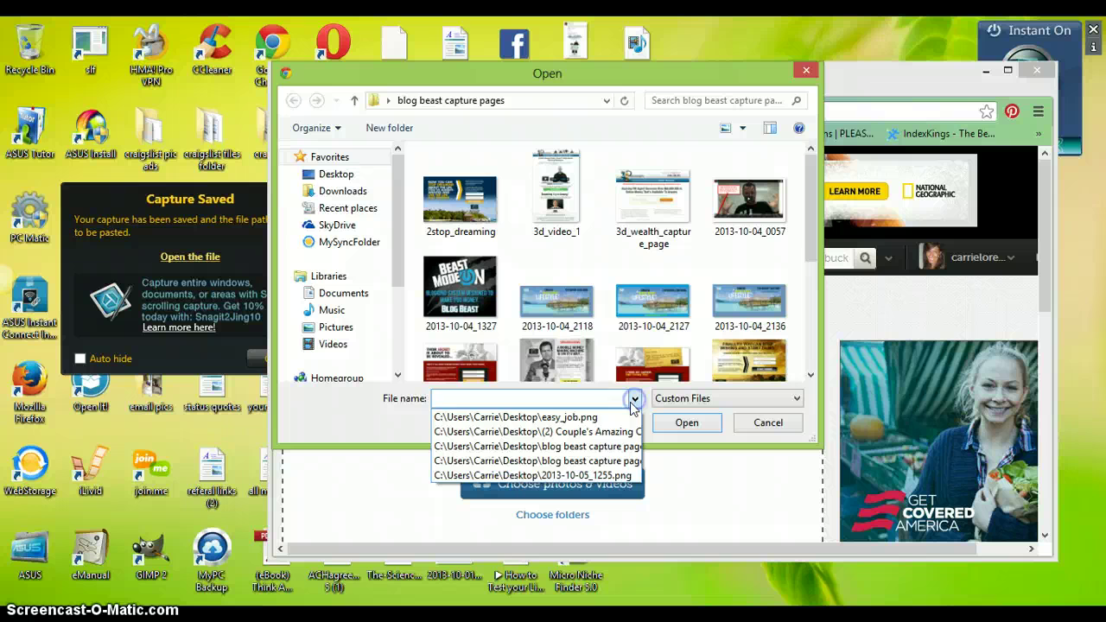
left_click(590, 420)
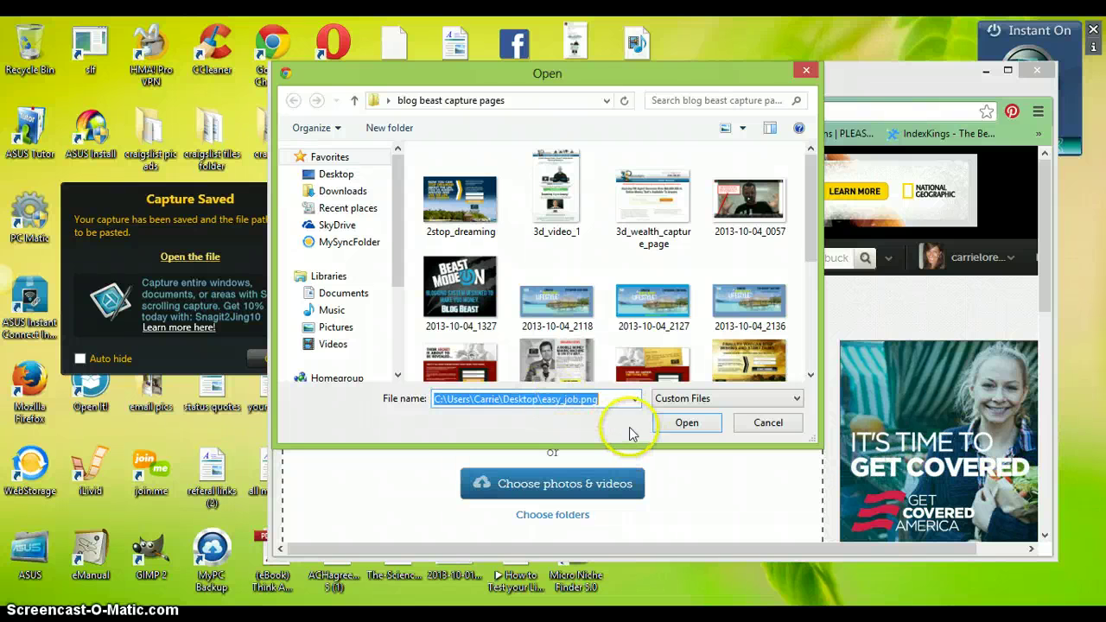
left_click(678, 428)
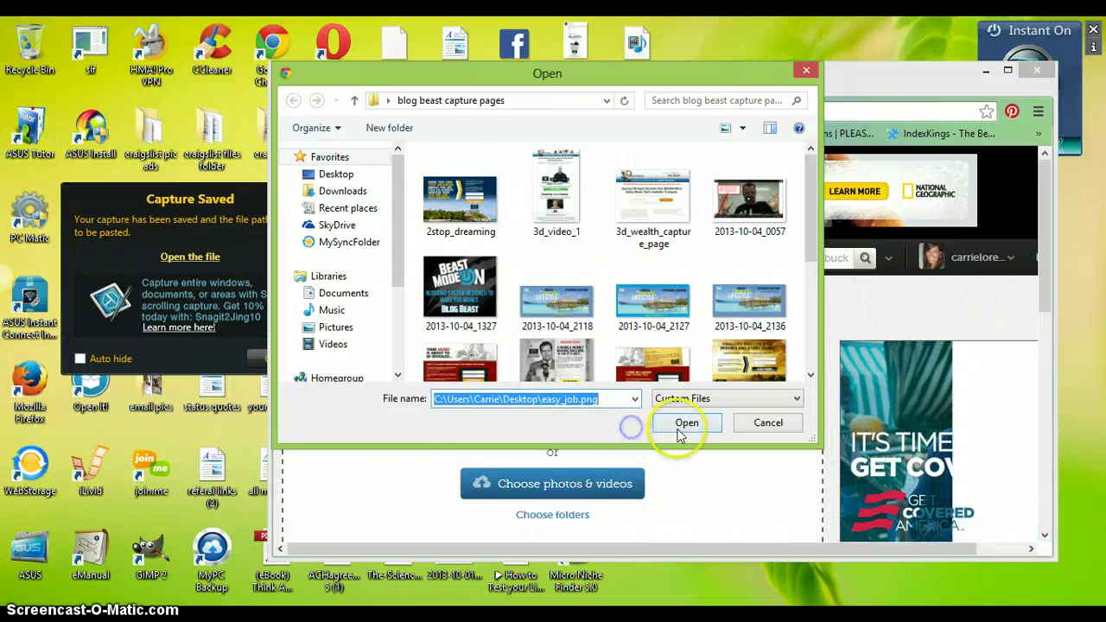
left_click(615, 398)
left_click(687, 424)
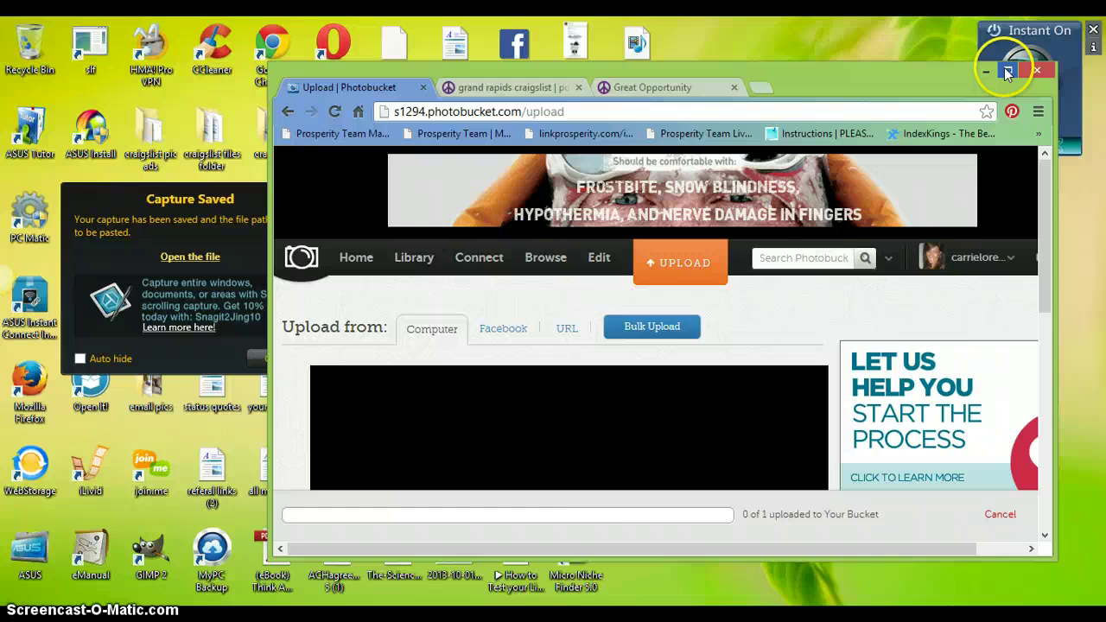
left_click(1007, 70)
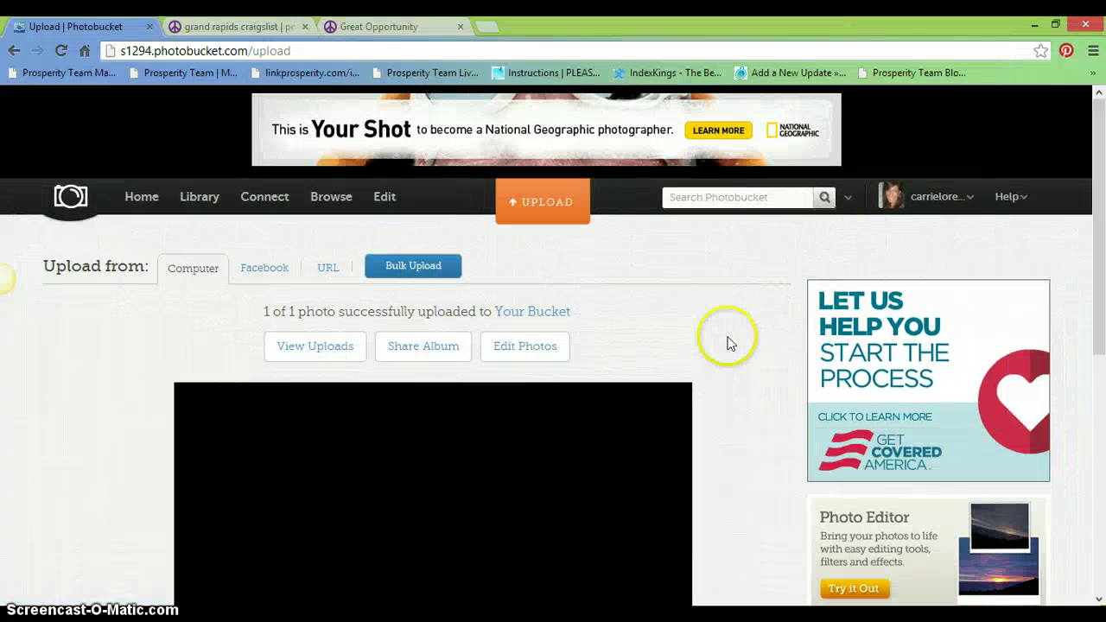
- Open the uploaded easy_job image's page and copy the HTML code from its share links
left_click_drag(1102, 237, 1103, 459)
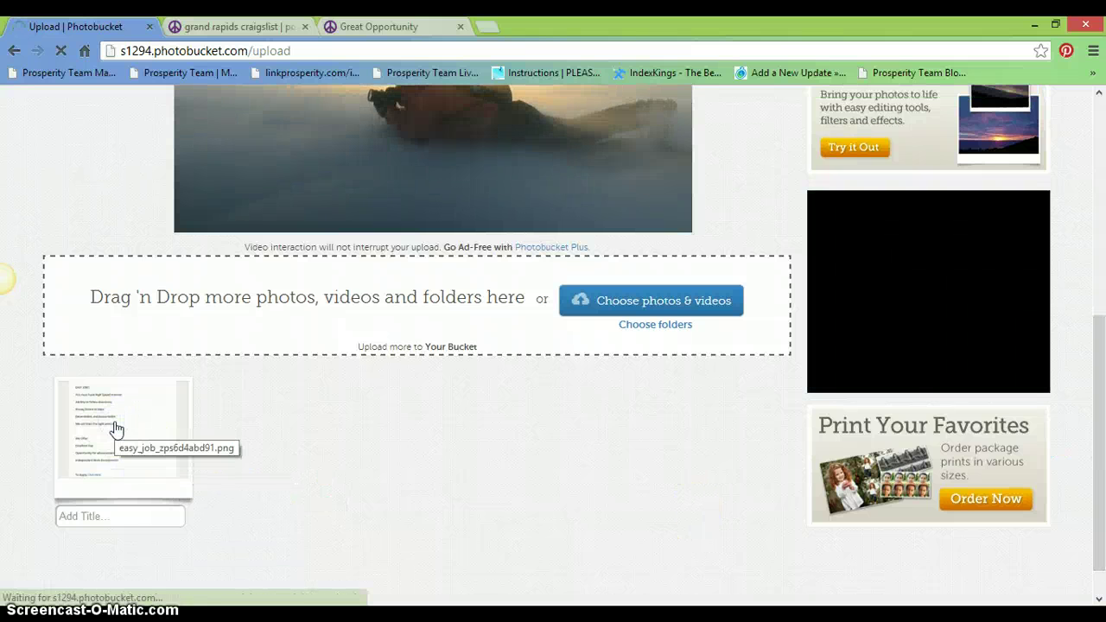
left_click(117, 427)
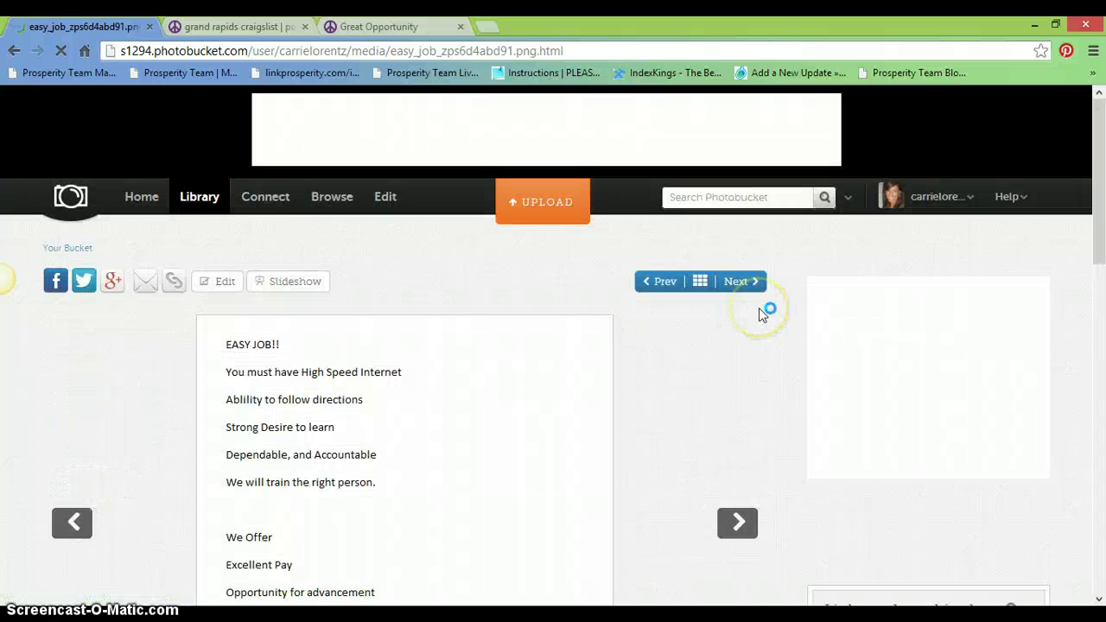
left_click_drag(1090, 198, 1103, 270)
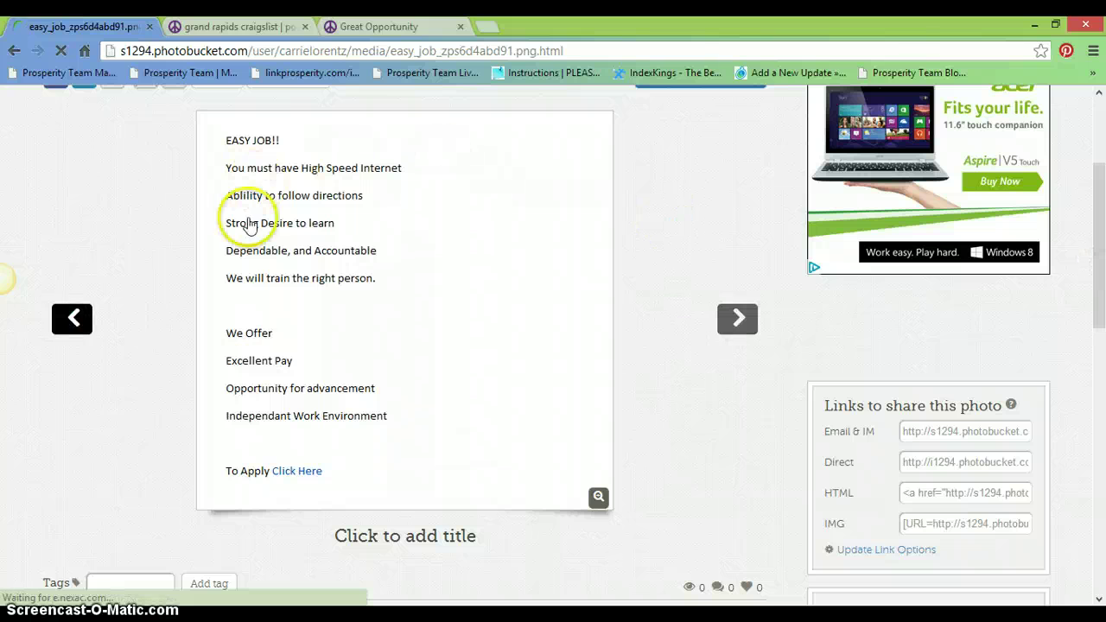
left_click(921, 494)
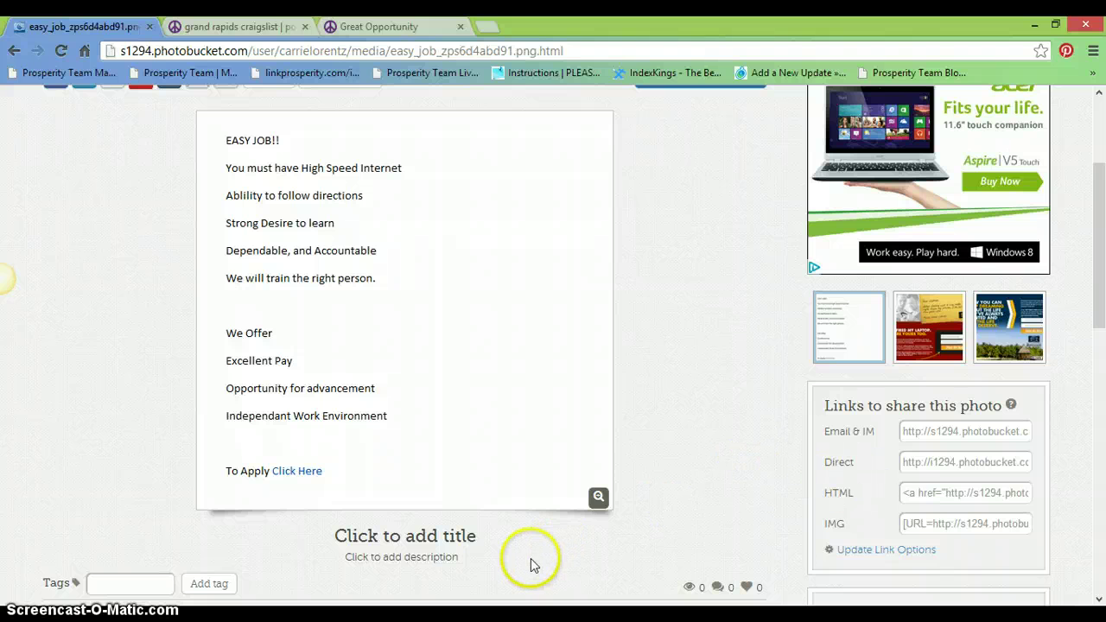
- Paste the easy_job image HTML below the old code in the WordPad link document
mouse_move(275, 615)
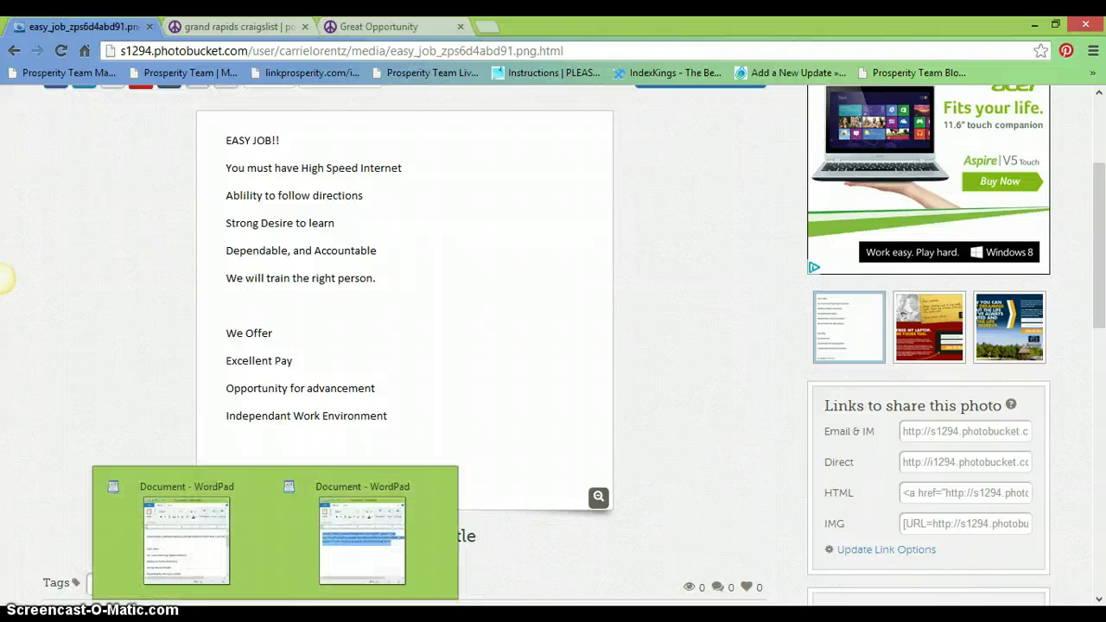
left_click(358, 550)
left_click(710, 447)
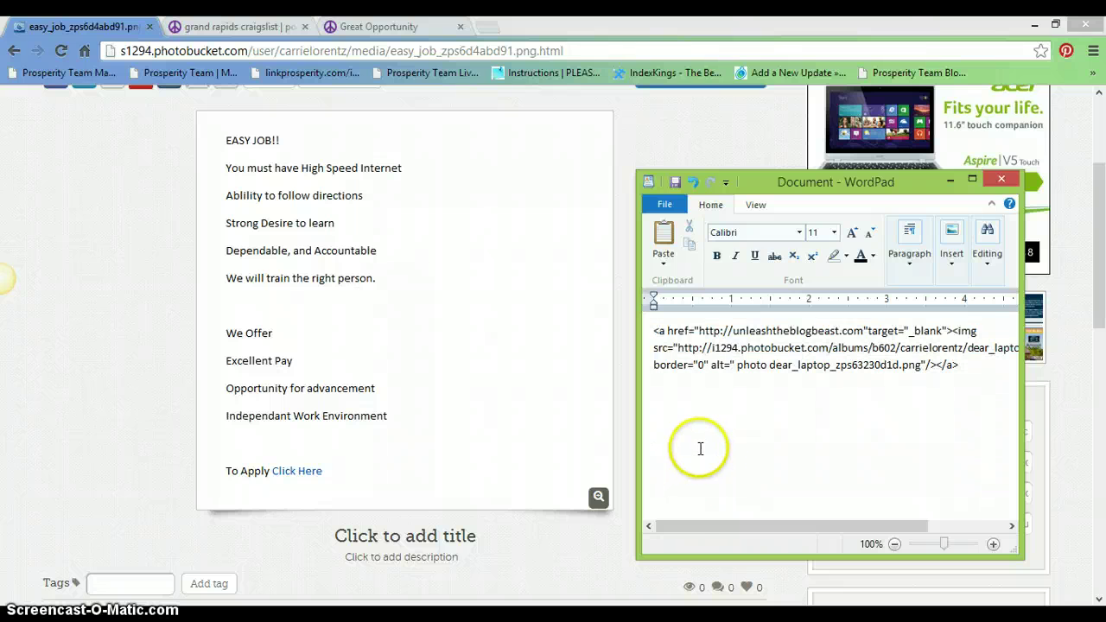
right_click(699, 449)
left_click(647, 495)
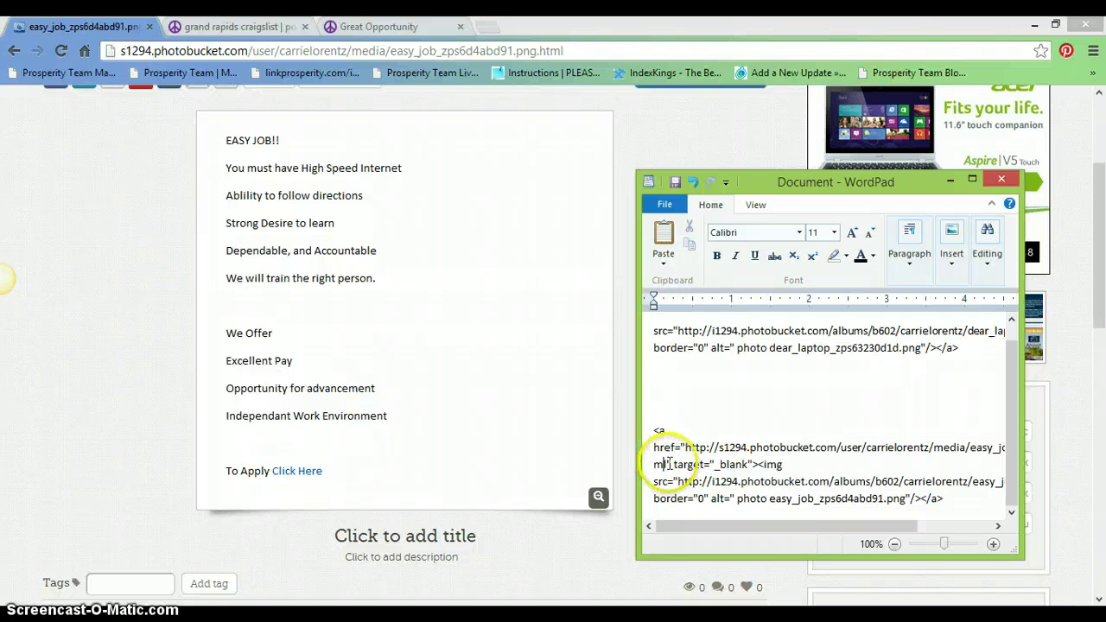
left_click_drag(665, 464, 689, 449)
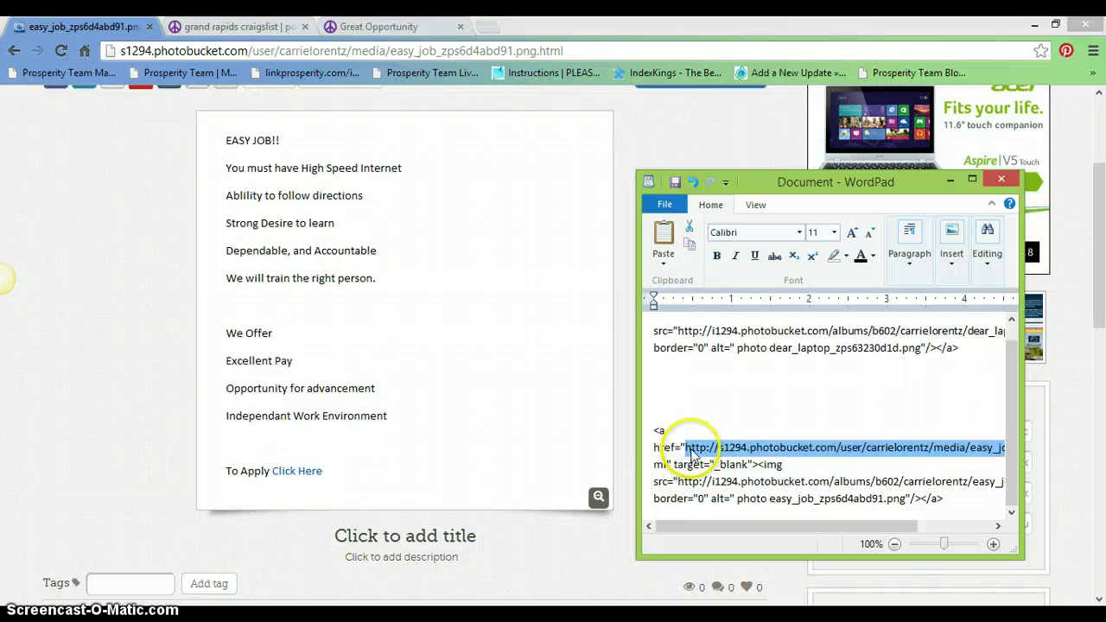
key("Delete")
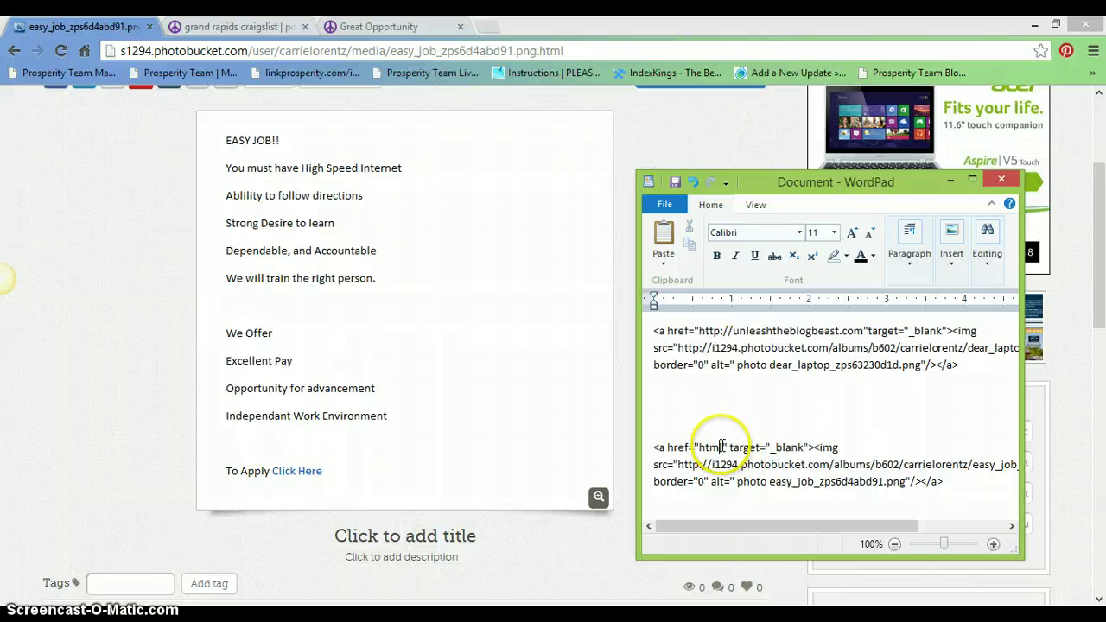
key("BackSpace")
key("BackSpace")
key("BackSpace")
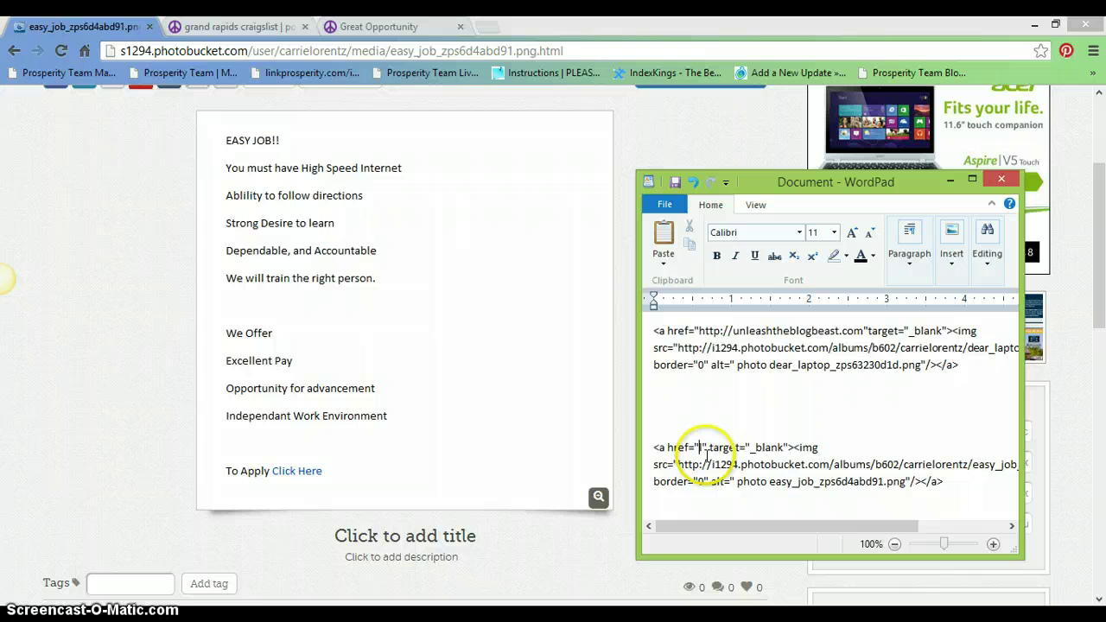
key("BackSpace")
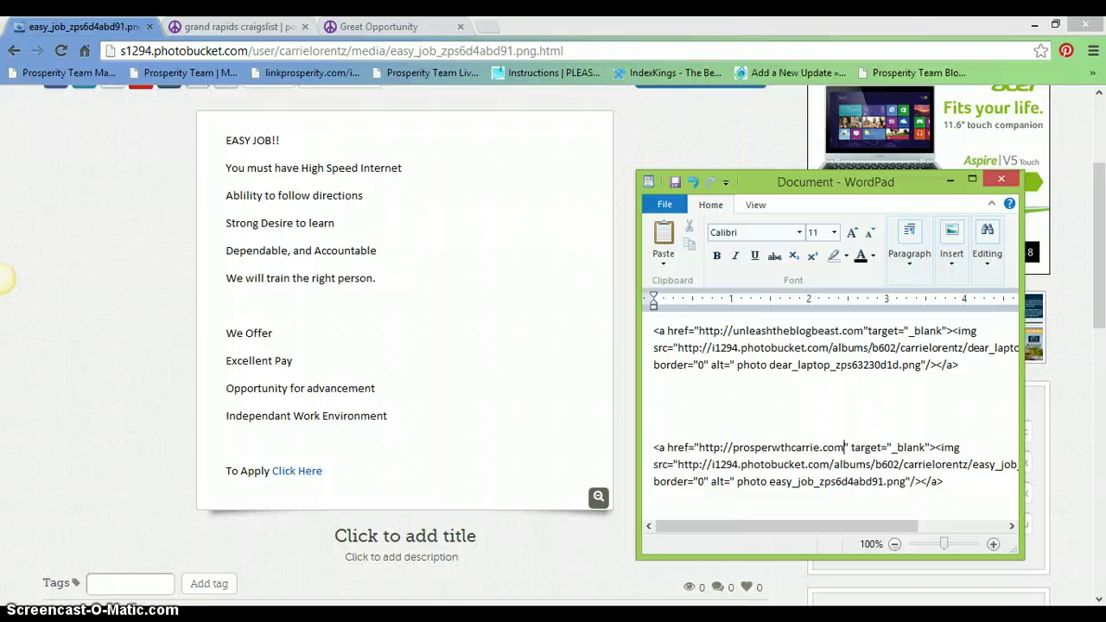
- Copy the new HTML link block and minimize WordPad
left_click_drag(957, 501, 649, 443)
right_click(689, 452)
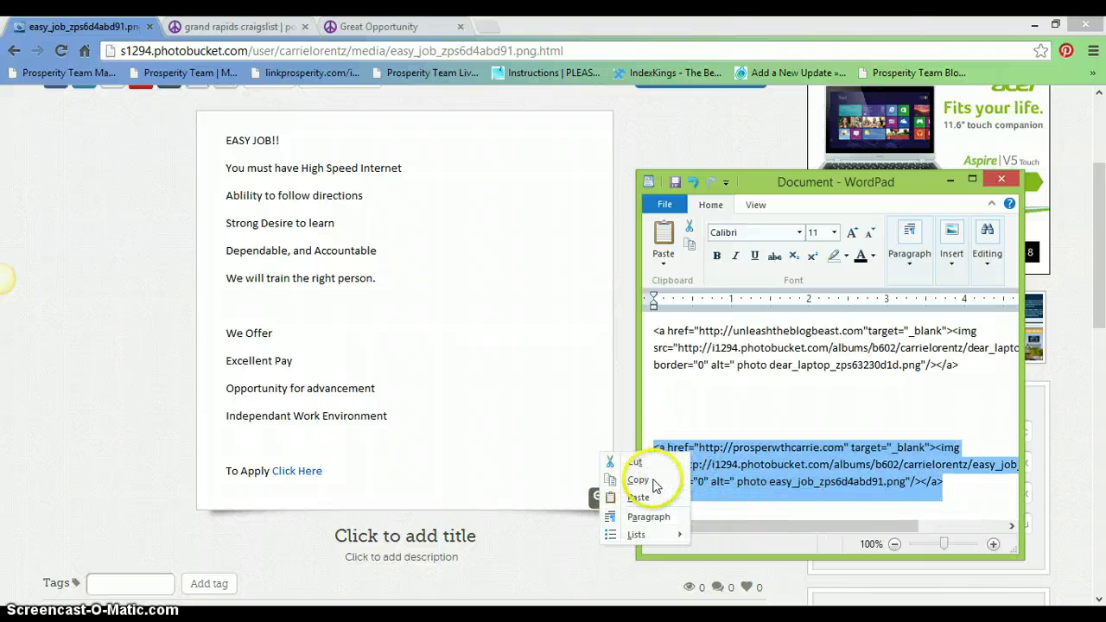
left_click(639, 480)
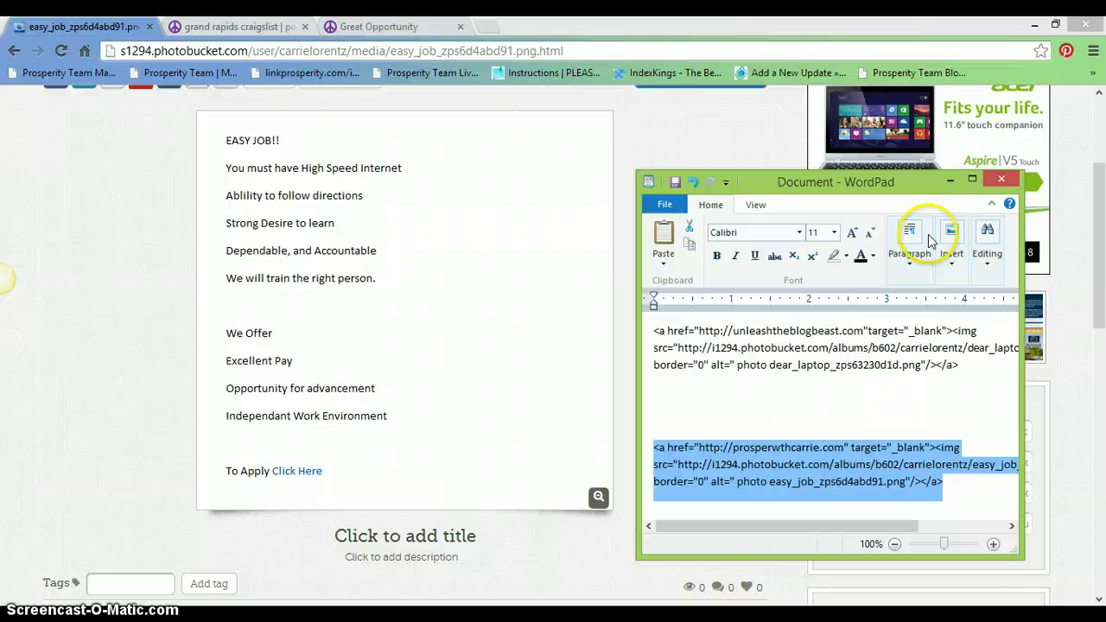
left_click(950, 183)
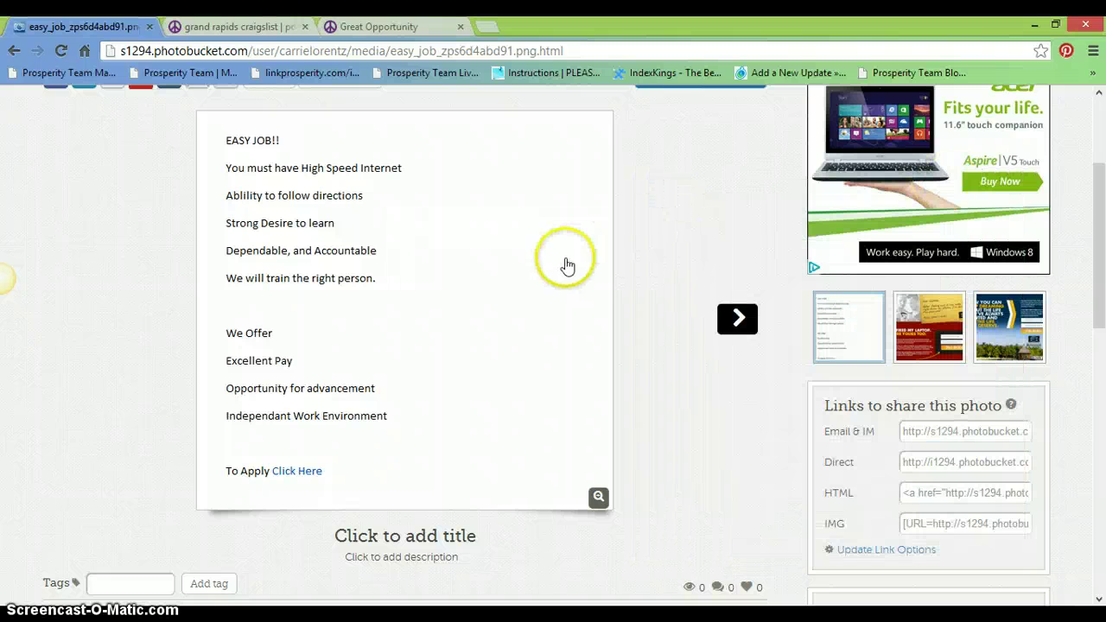
- From the grand rapids Craigslist home page, start a new job posting and accept the guidelines
left_click(264, 26)
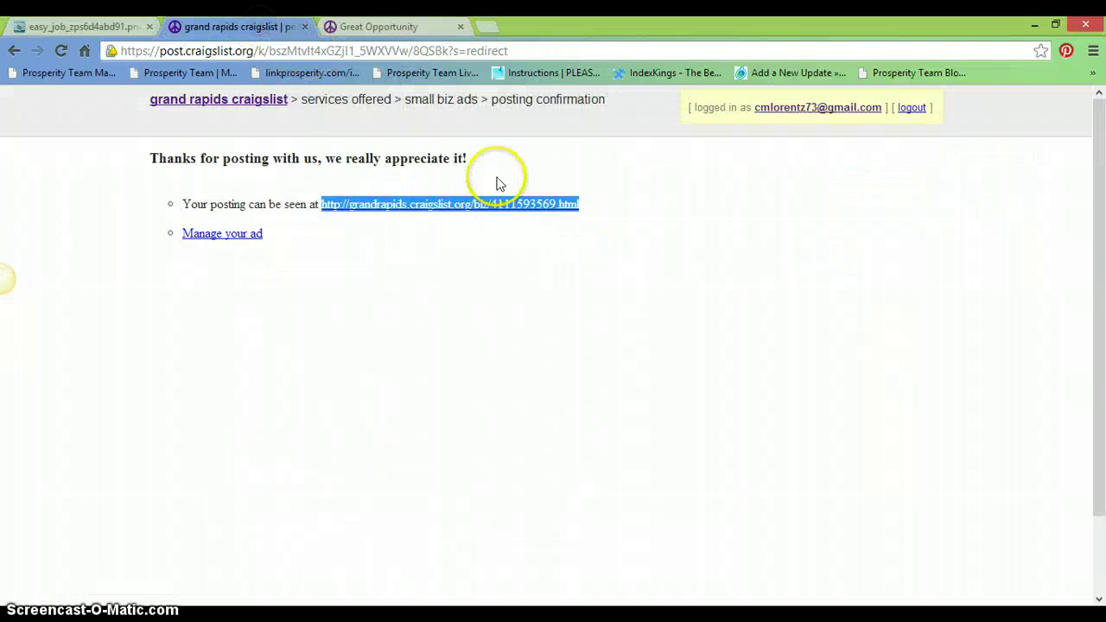
left_click(255, 99)
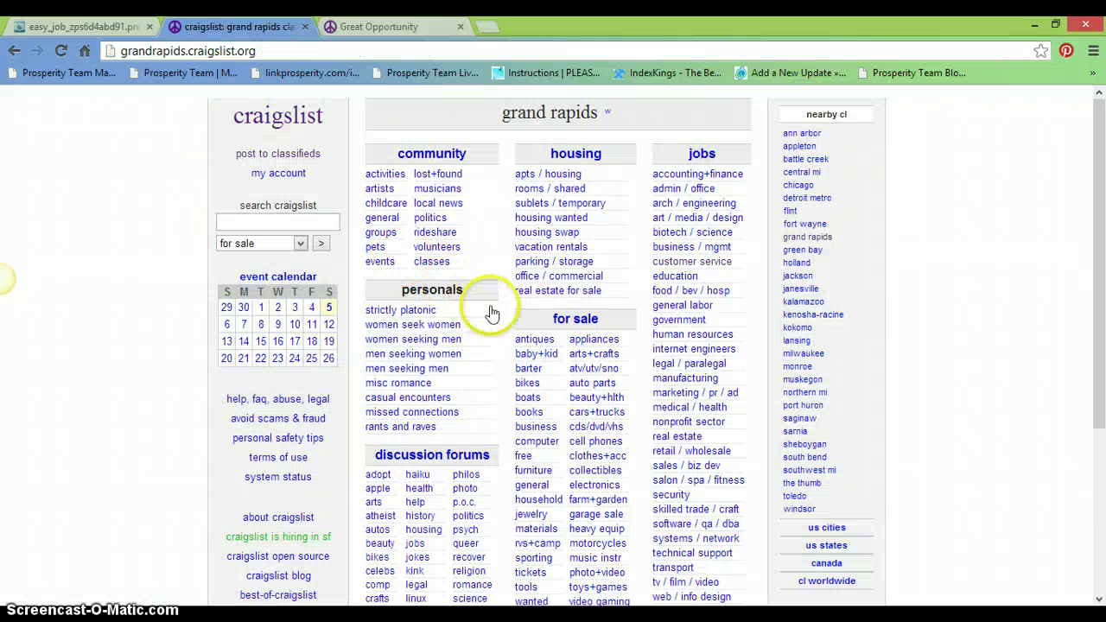
left_click_drag(1101, 217, 1101, 393)
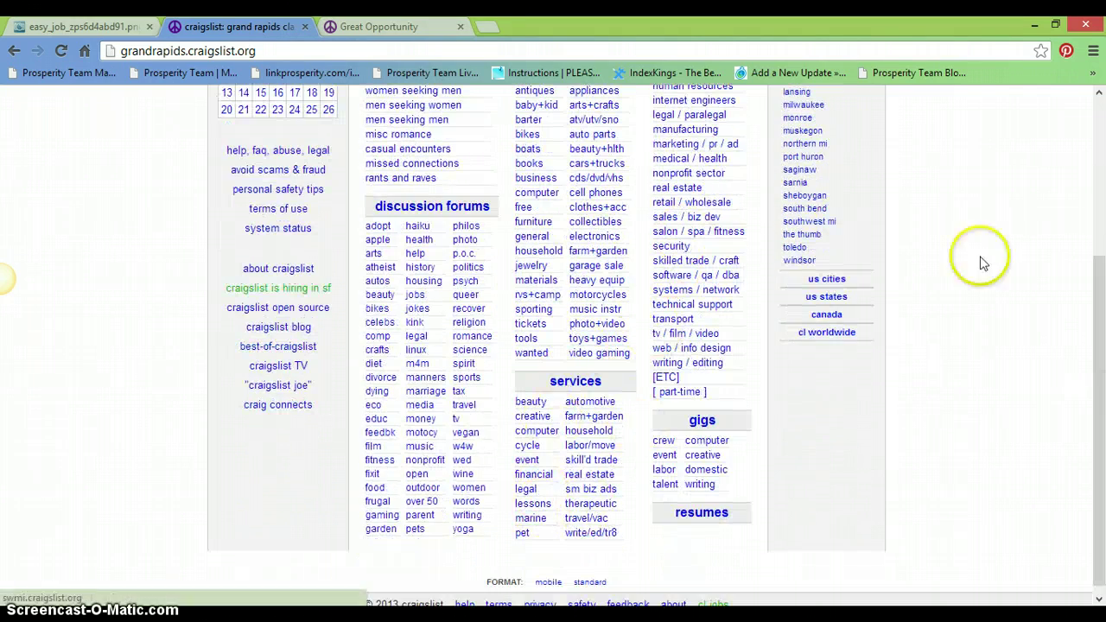
left_click_drag(1100, 333, 1101, 183)
left_click(259, 153)
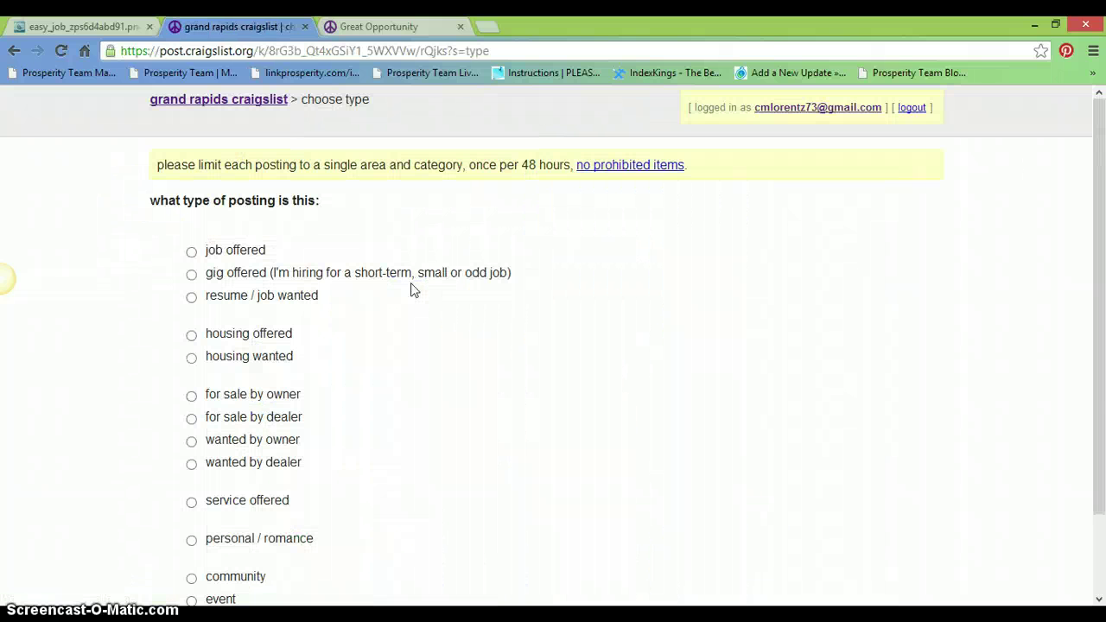
left_click(192, 297)
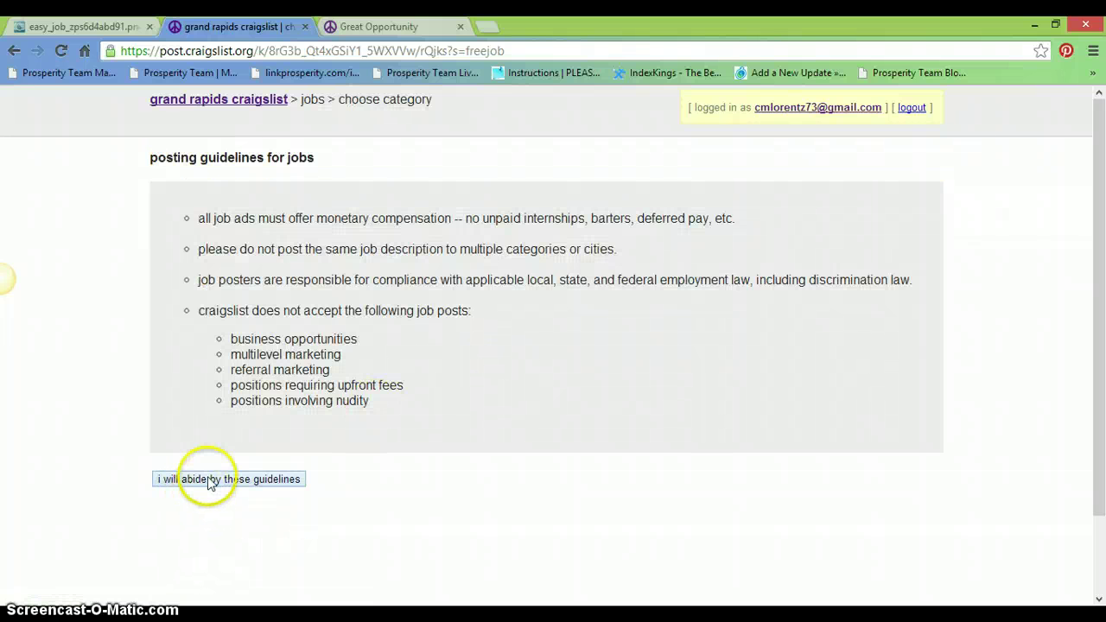
left_click(210, 481)
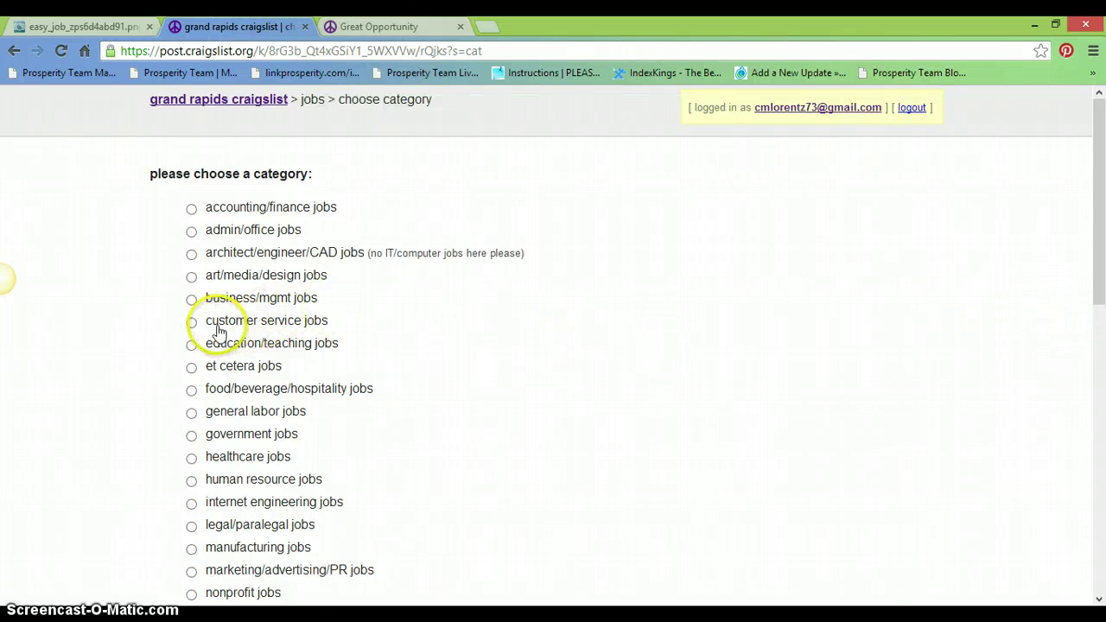
- Switch the posting's category from customer service jobs to business/mgmt jobs
left_click(190, 323)
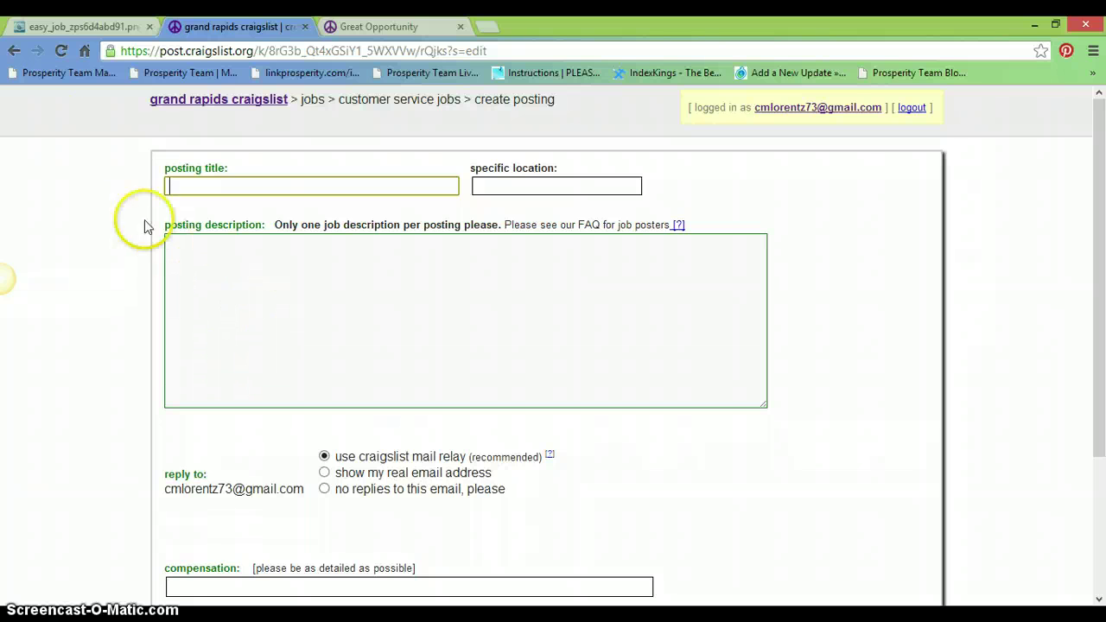
left_click(13, 51)
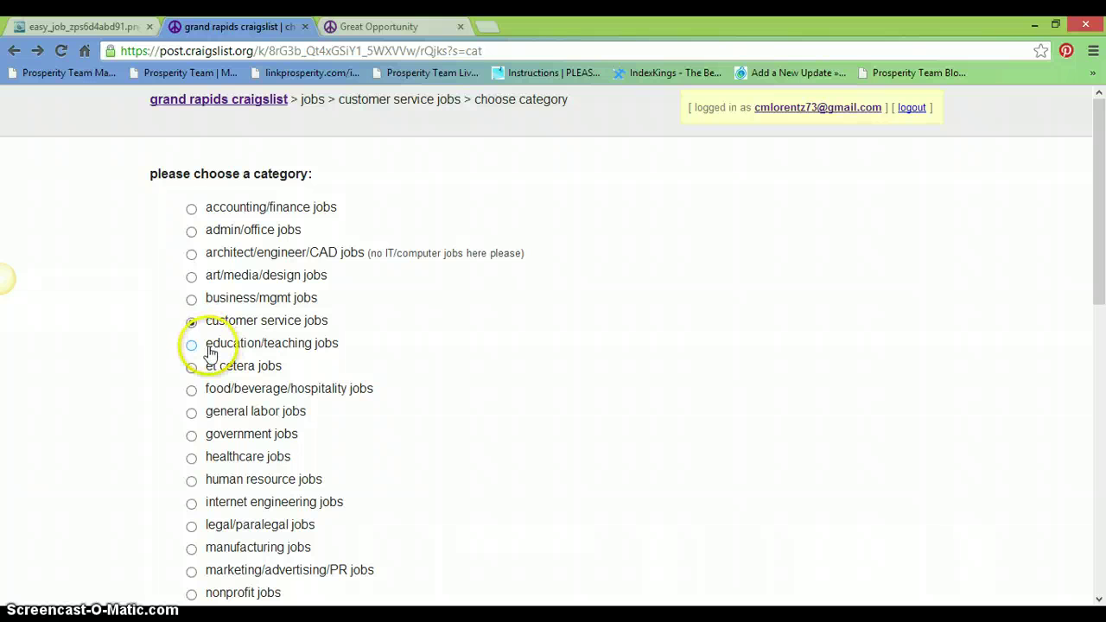
left_click(192, 298)
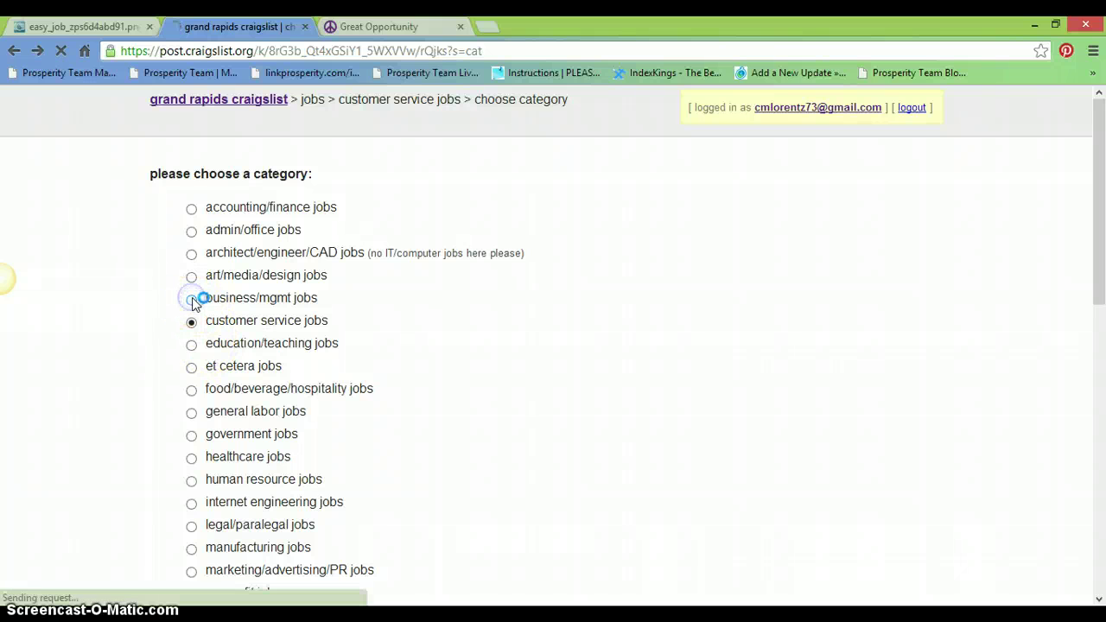
- Paste the image-link HTML as the description, title it Various Openings, location Grand Rapids
left_click(236, 264)
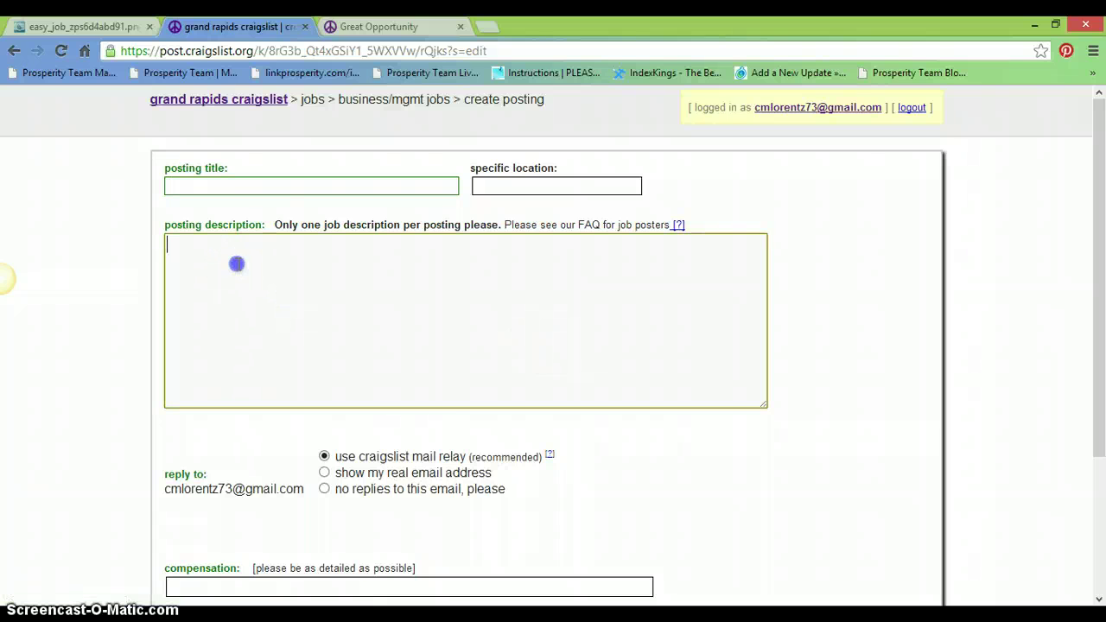
right_click(236, 263)
left_click(284, 357)
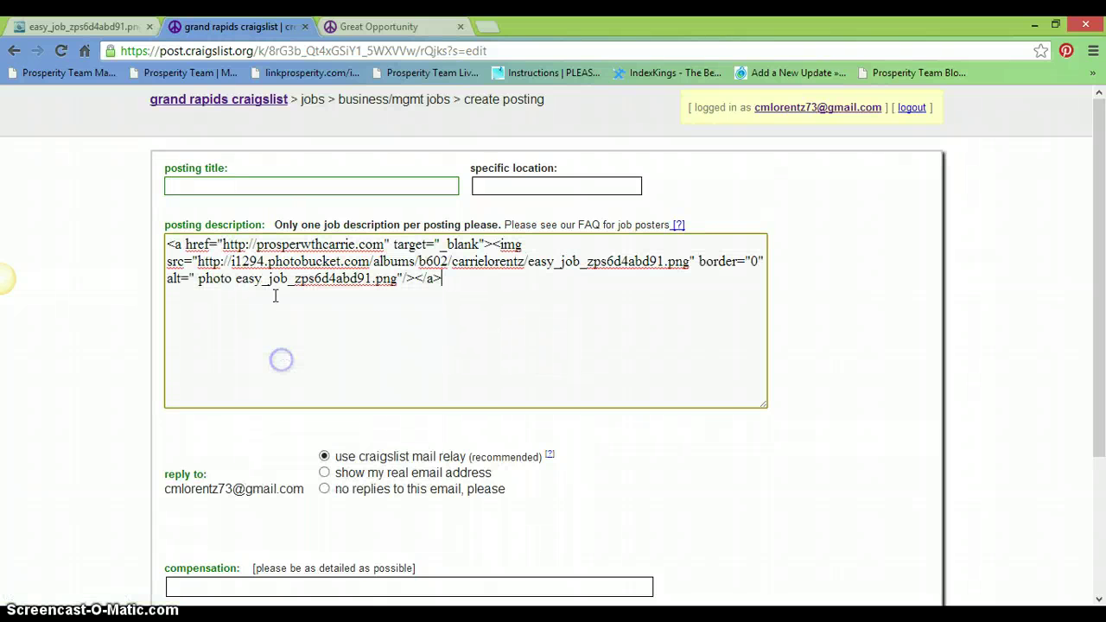
left_click(270, 184)
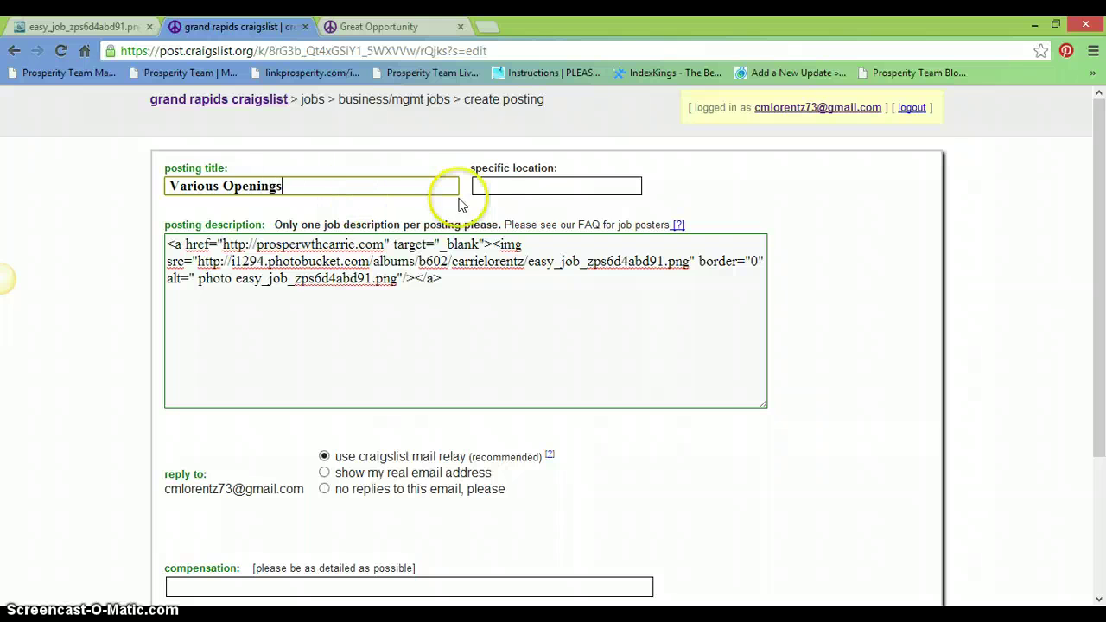
left_click(520, 185)
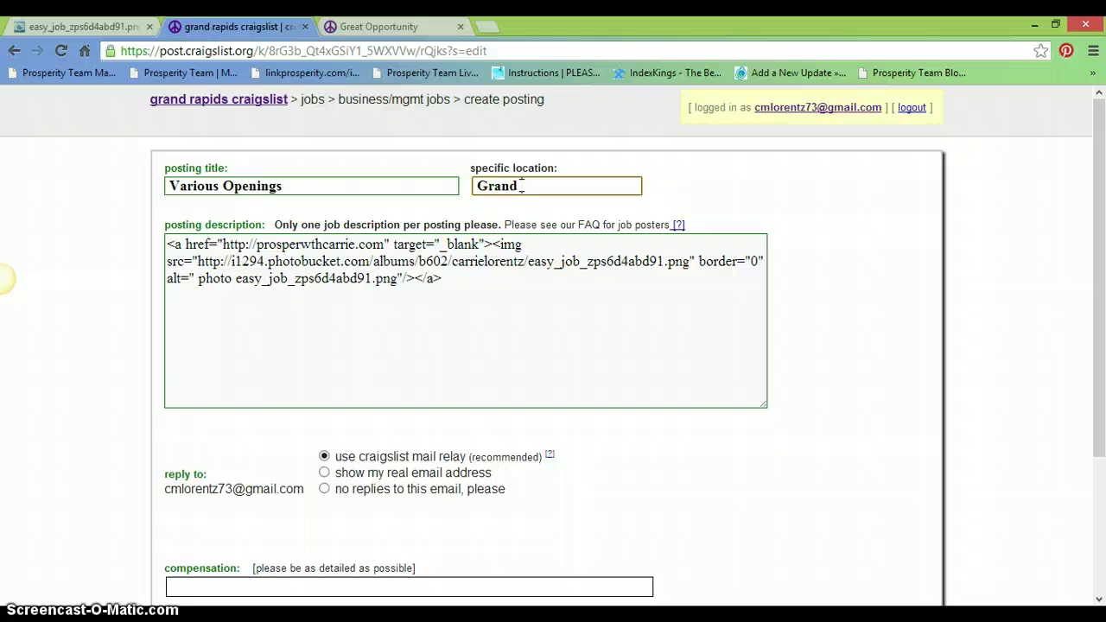
type("Grand Rapids")
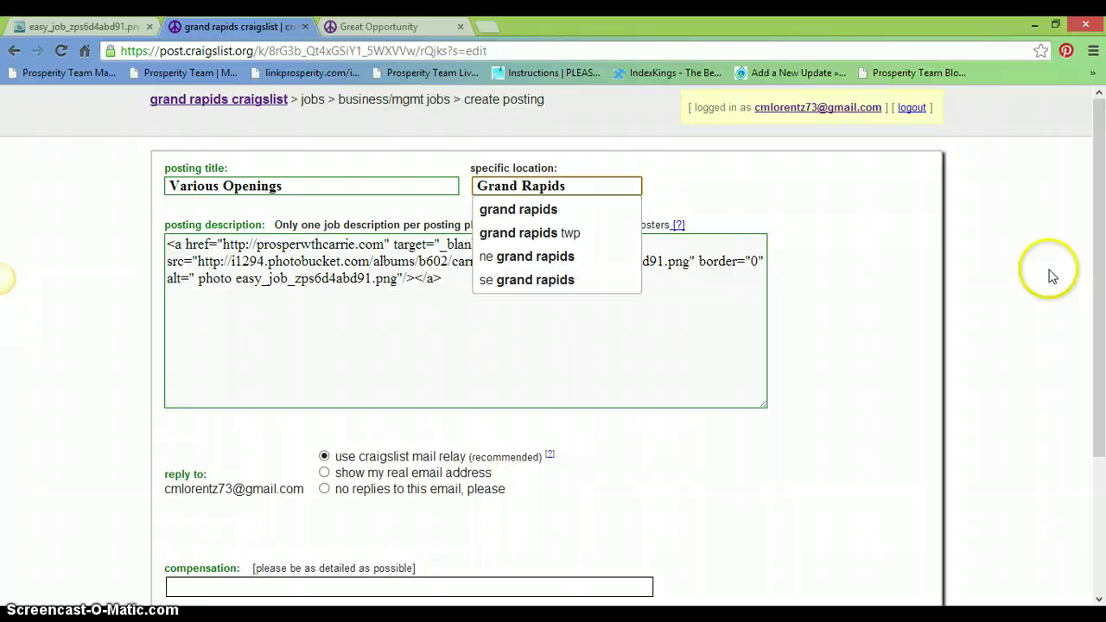
- Choose no replies to email, set compensation to Negotiable, and continue to the preview
left_click_drag(1103, 277, 1102, 304)
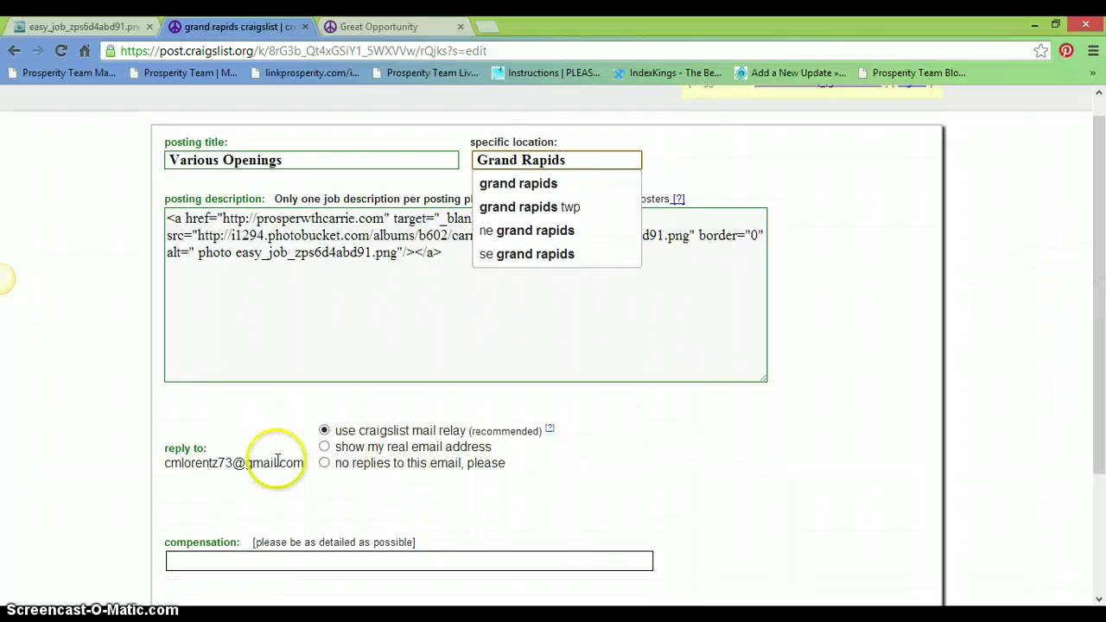
left_click(325, 464)
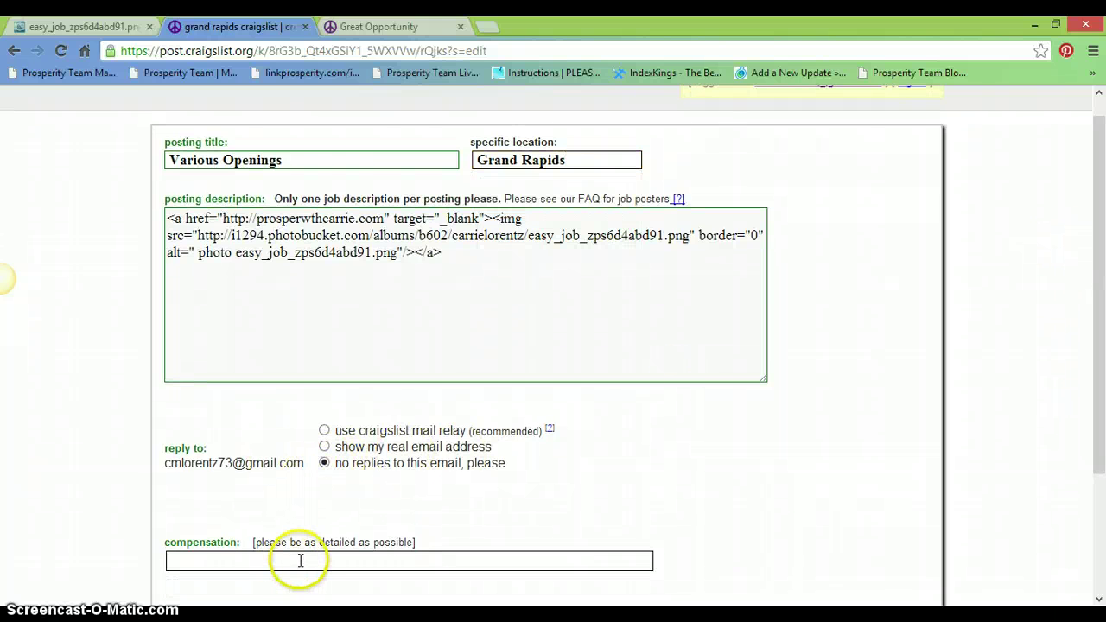
left_click(298, 559)
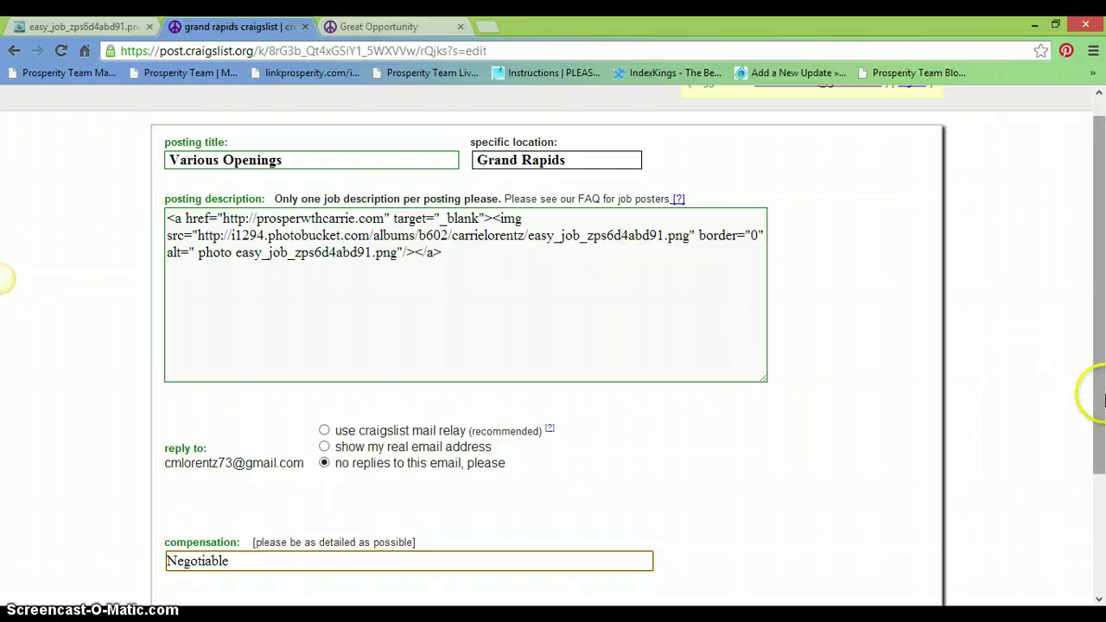
scroll(1101, 397, "up", 1)
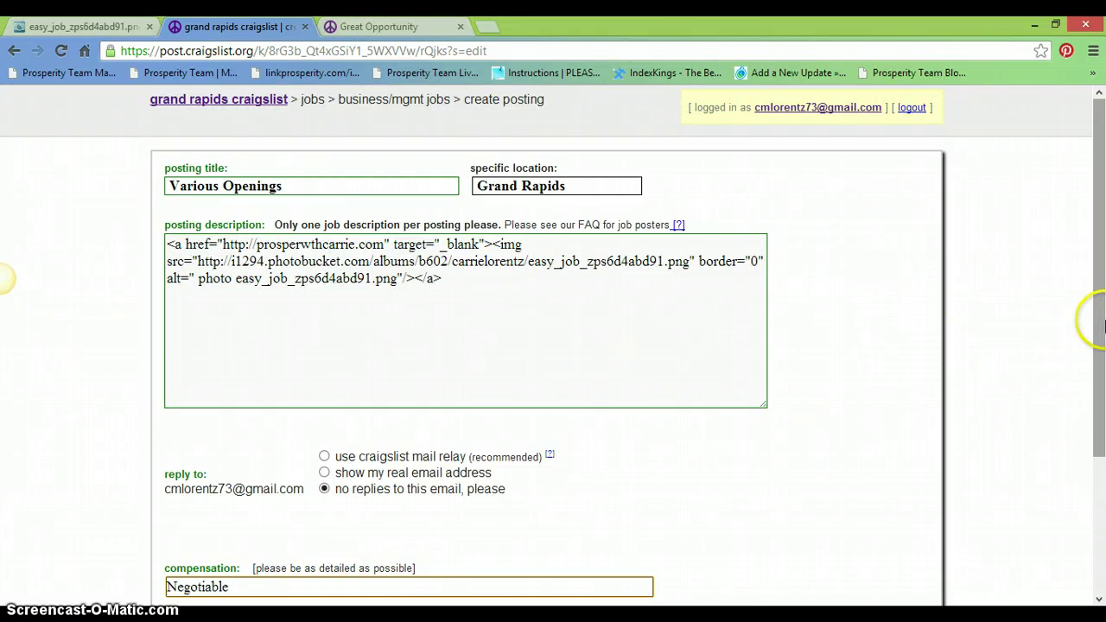
scroll(1102, 332, "down", 3)
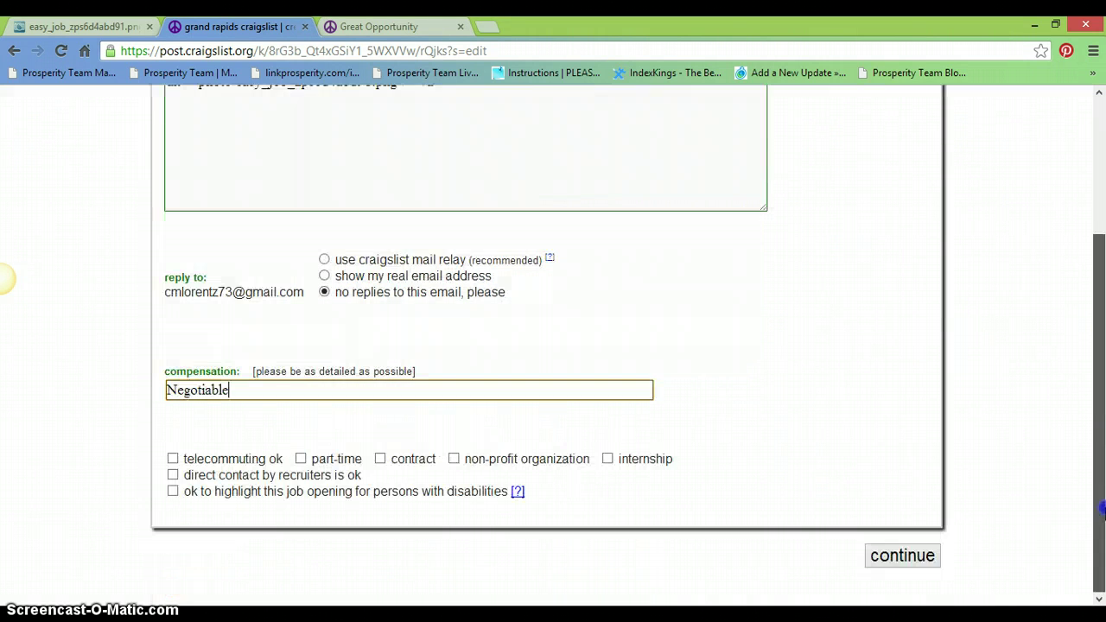
left_click(899, 559)
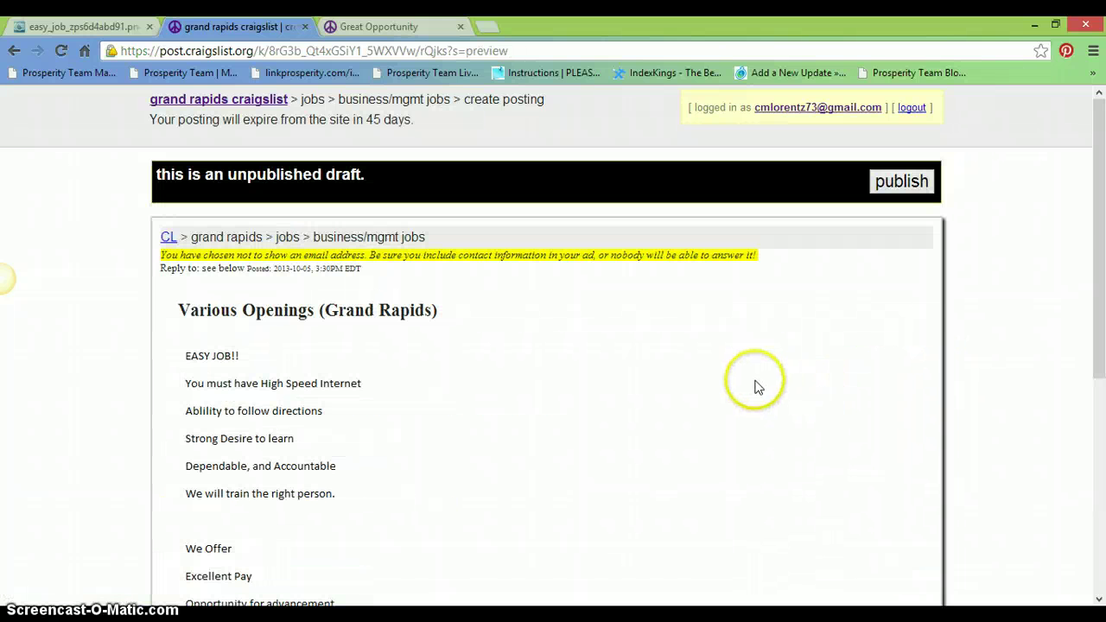
left_click_drag(1102, 277, 1102, 480)
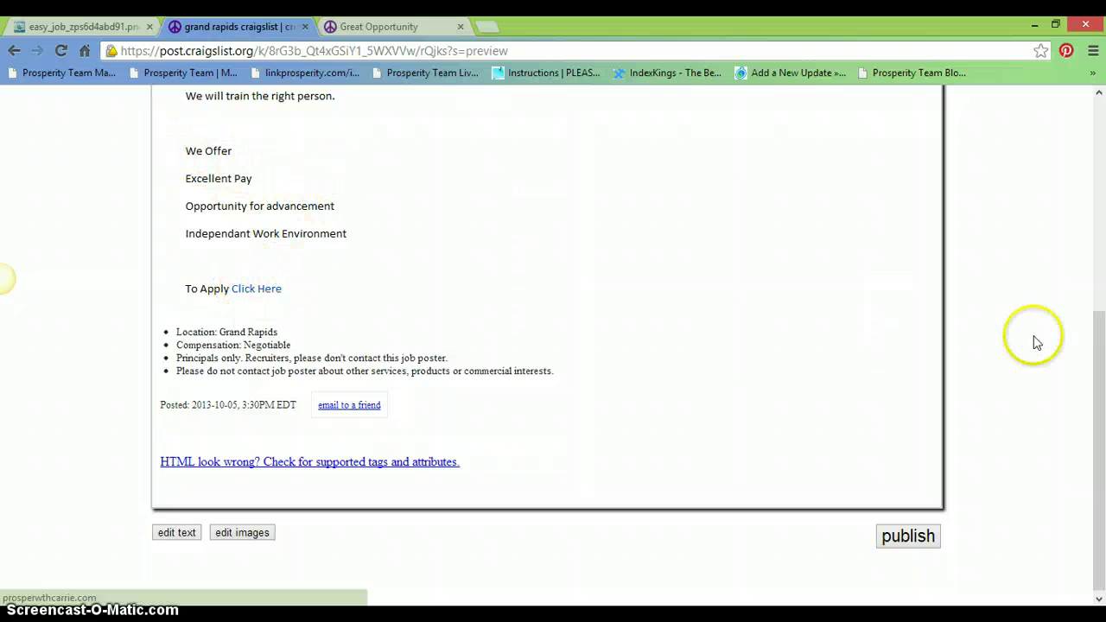
- Test the draft's Click Here link twice; it reaches a not-found prosperwthcarrie.com page, then return to the preview
scroll(1102, 388, "up", 3)
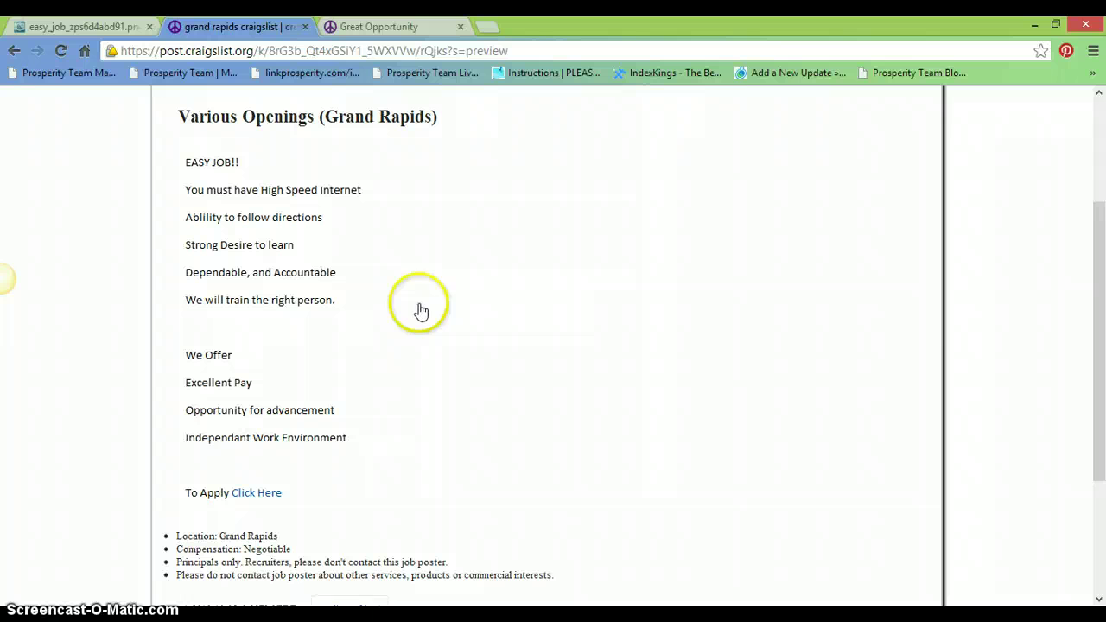
scroll(1093, 329, "down", 3)
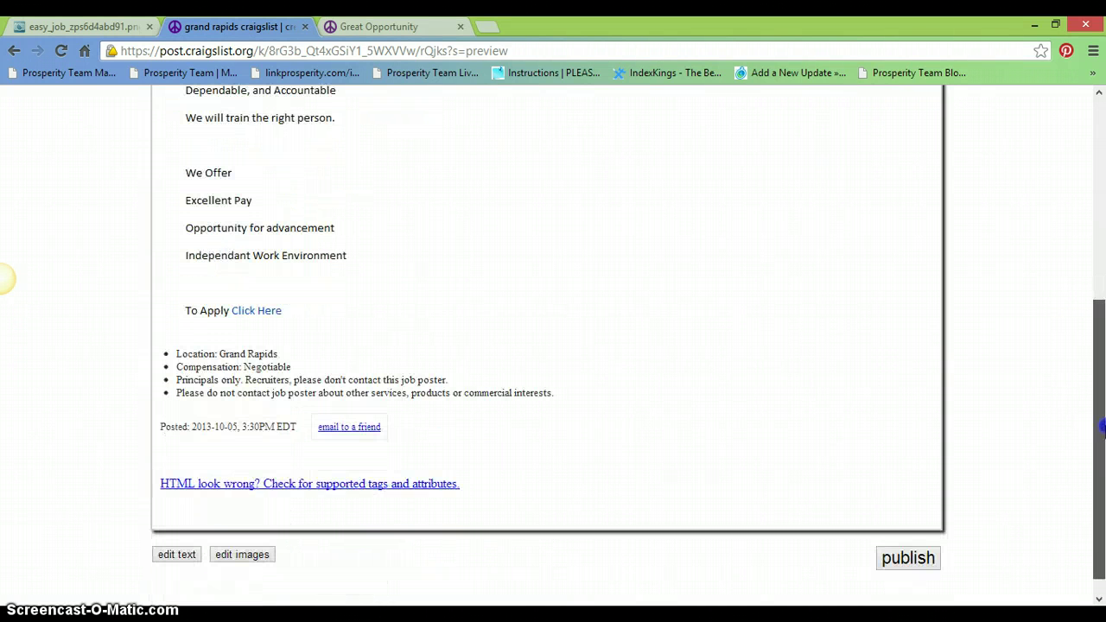
left_click(256, 310)
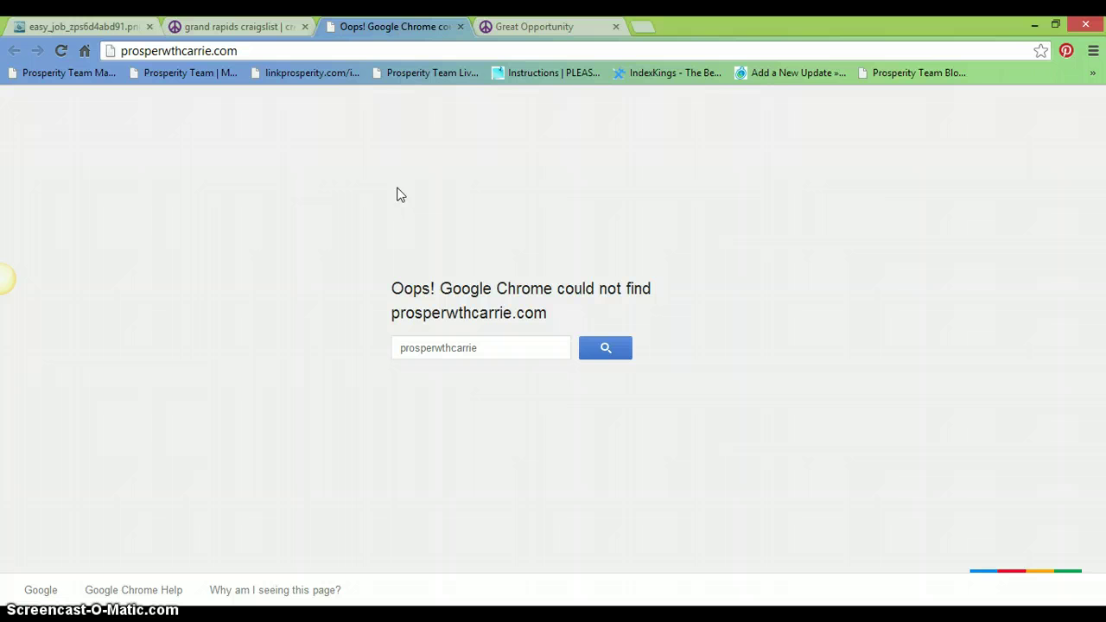
left_click(261, 26)
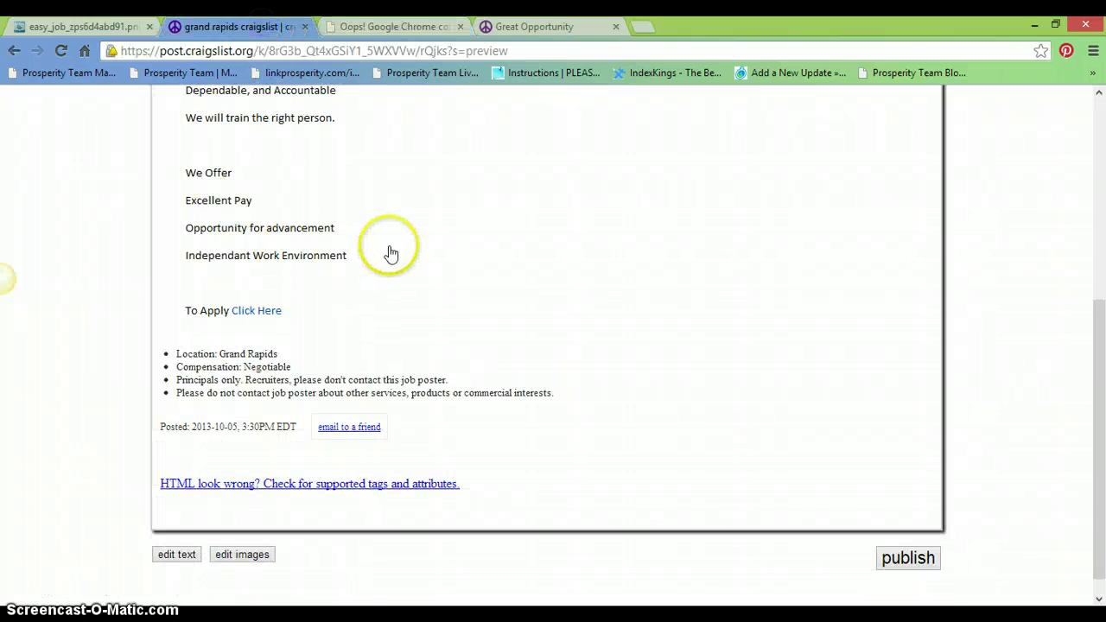
left_click(259, 311)
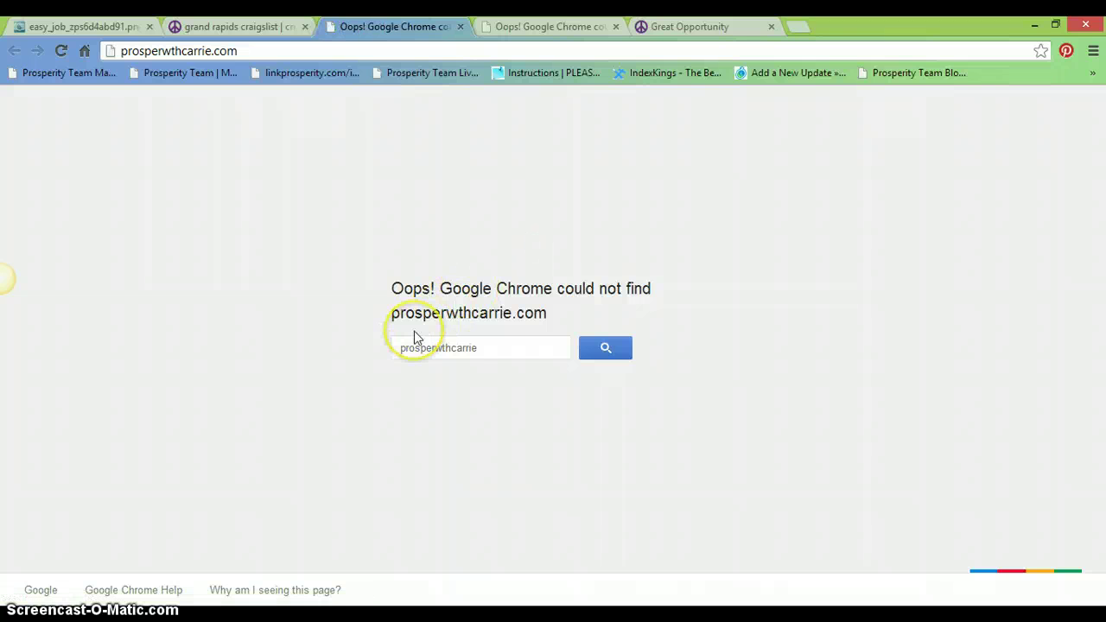
left_click(461, 28)
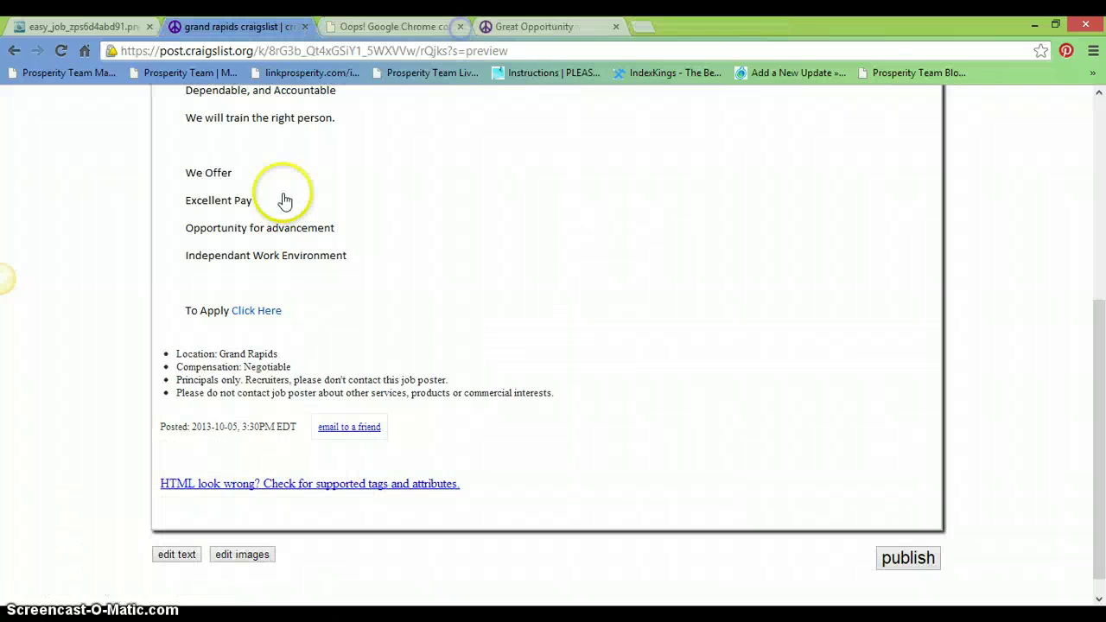
- Publish the job ad and copy the new posting's web address
left_click(918, 558)
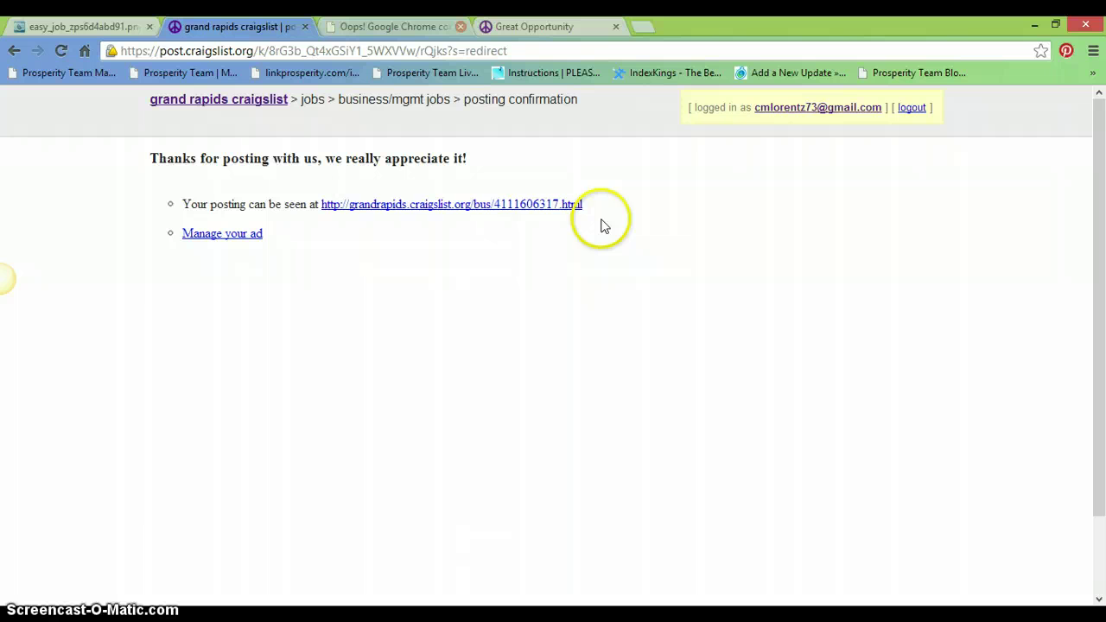
left_click_drag(584, 204, 325, 215)
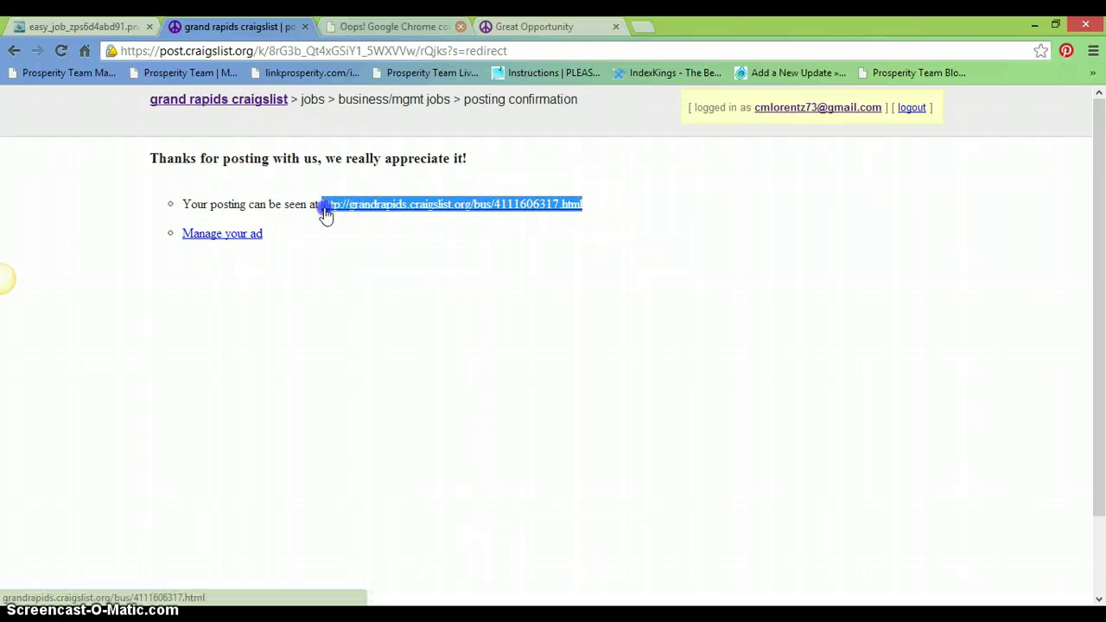
right_click(343, 208)
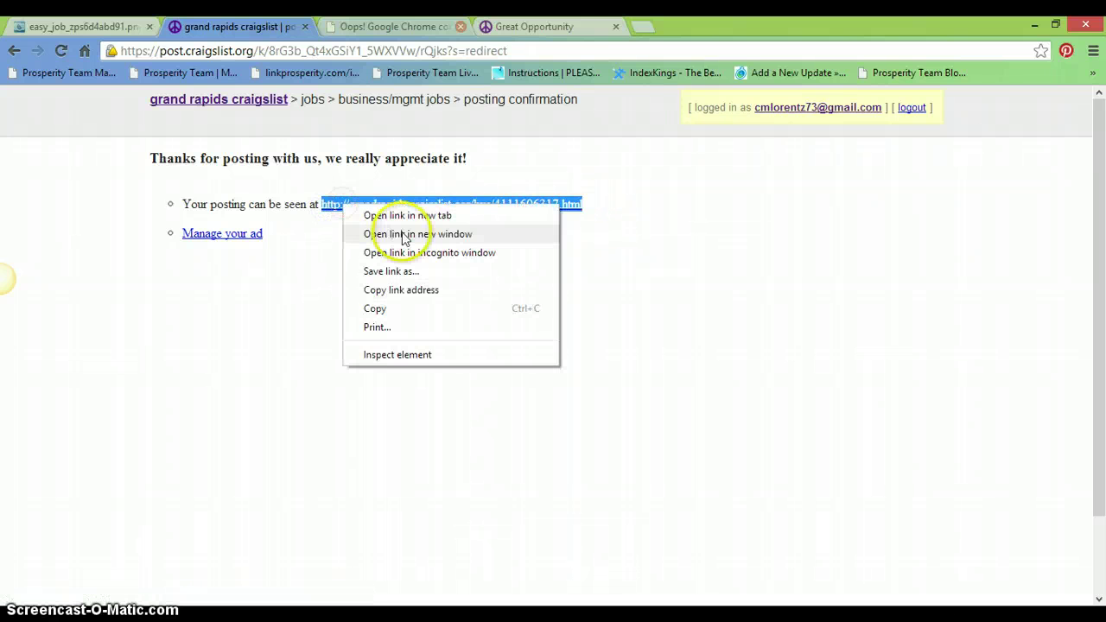
left_click(392, 291)
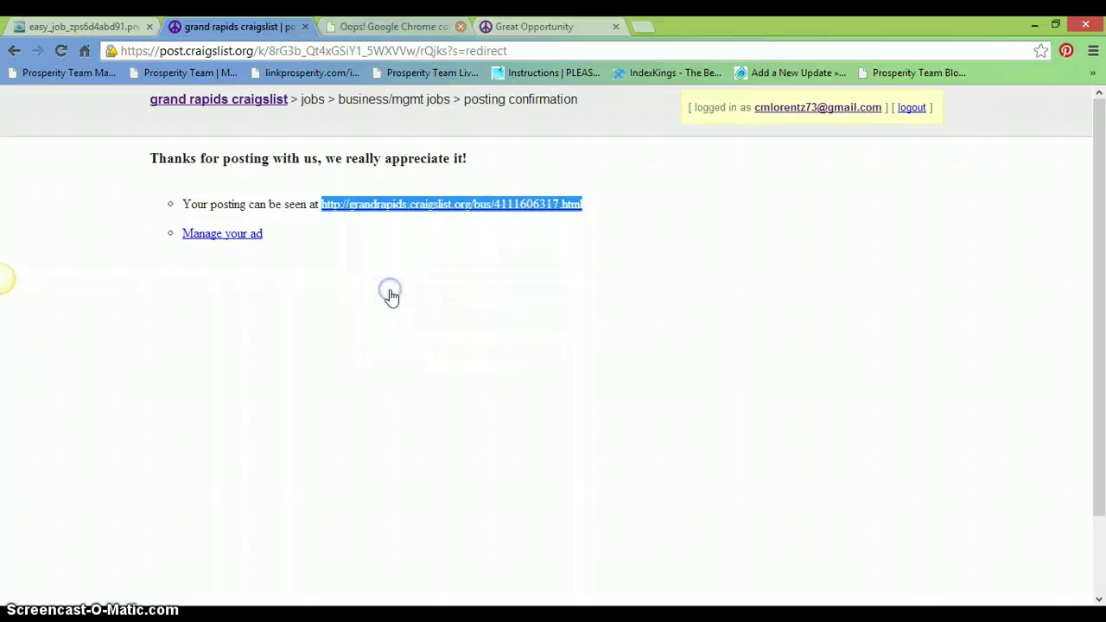
- Load the Various Openings posting in a new tab, test its Click Here link, and close the extra tabs
left_click(639, 30)
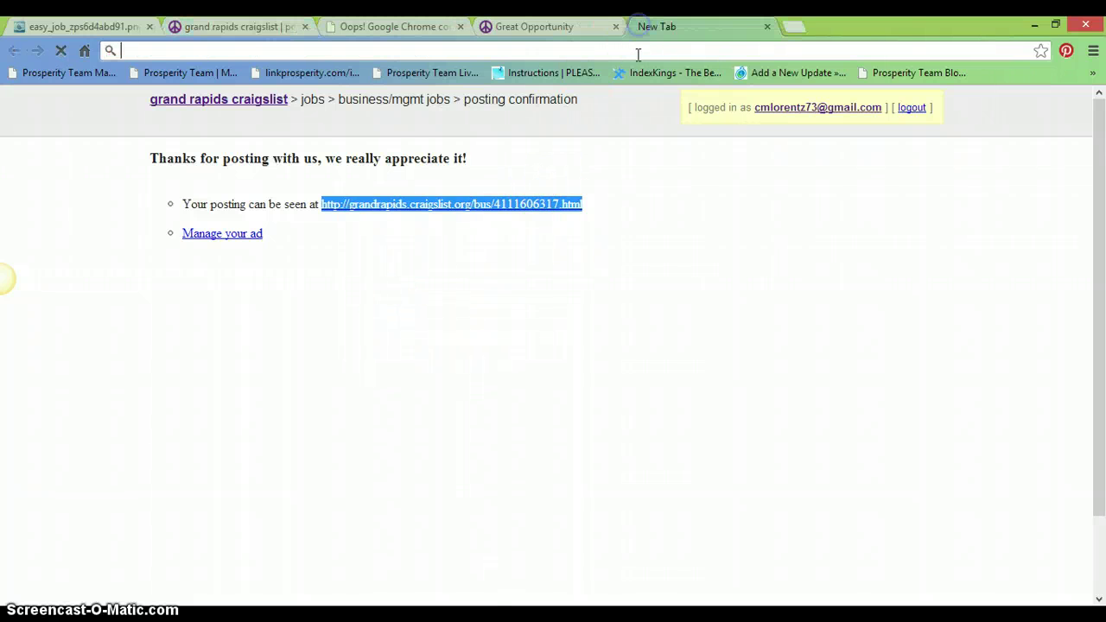
right_click(645, 49)
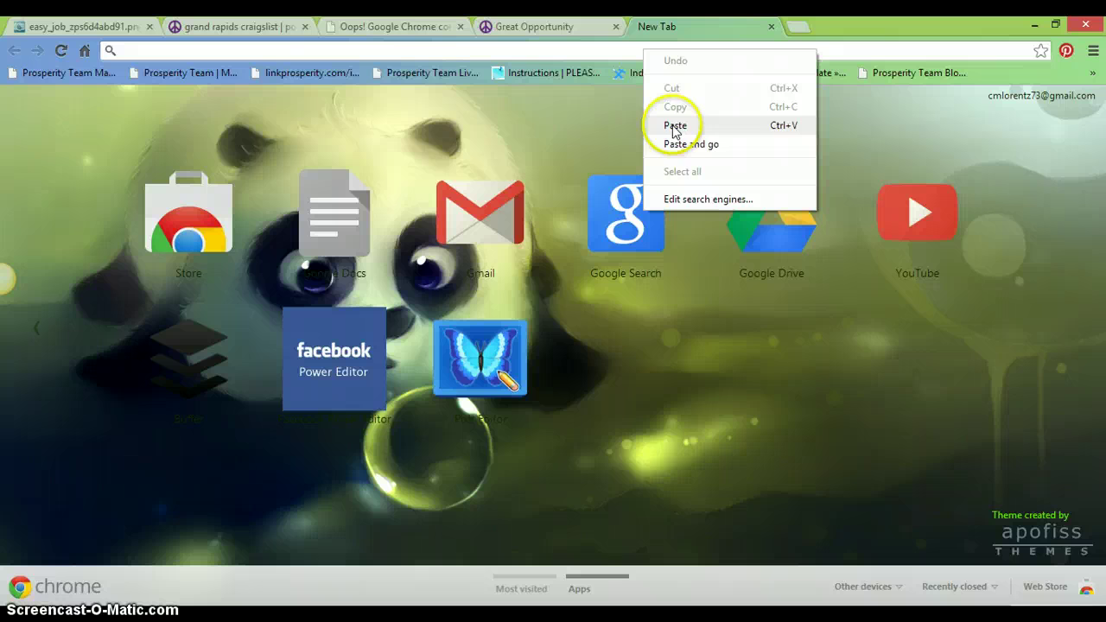
left_click(696, 144)
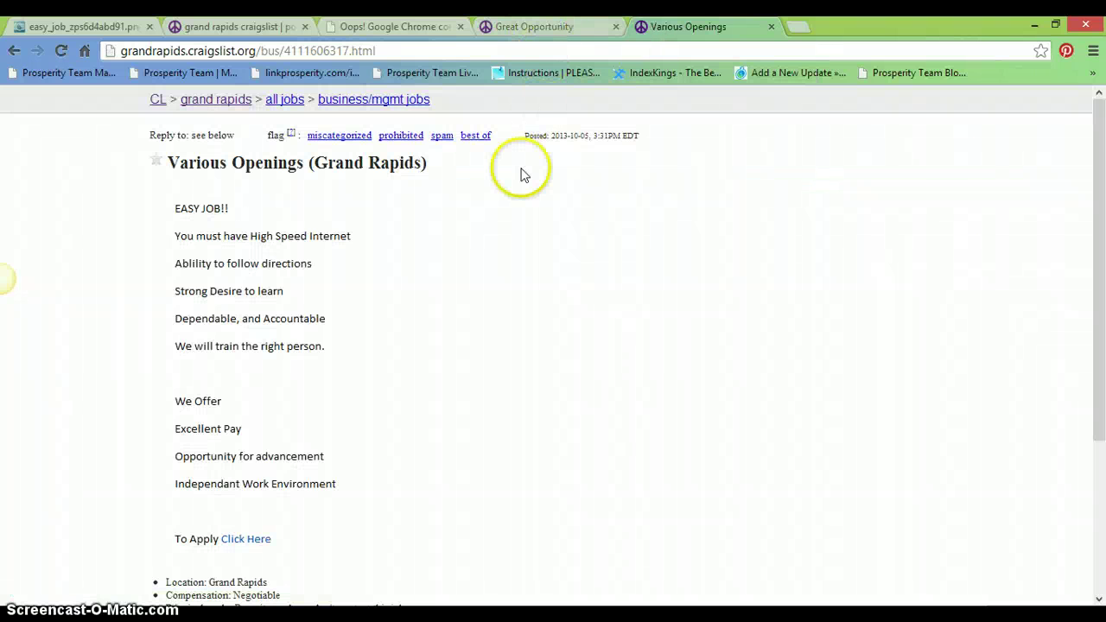
left_click_drag(1092, 169, 1102, 261)
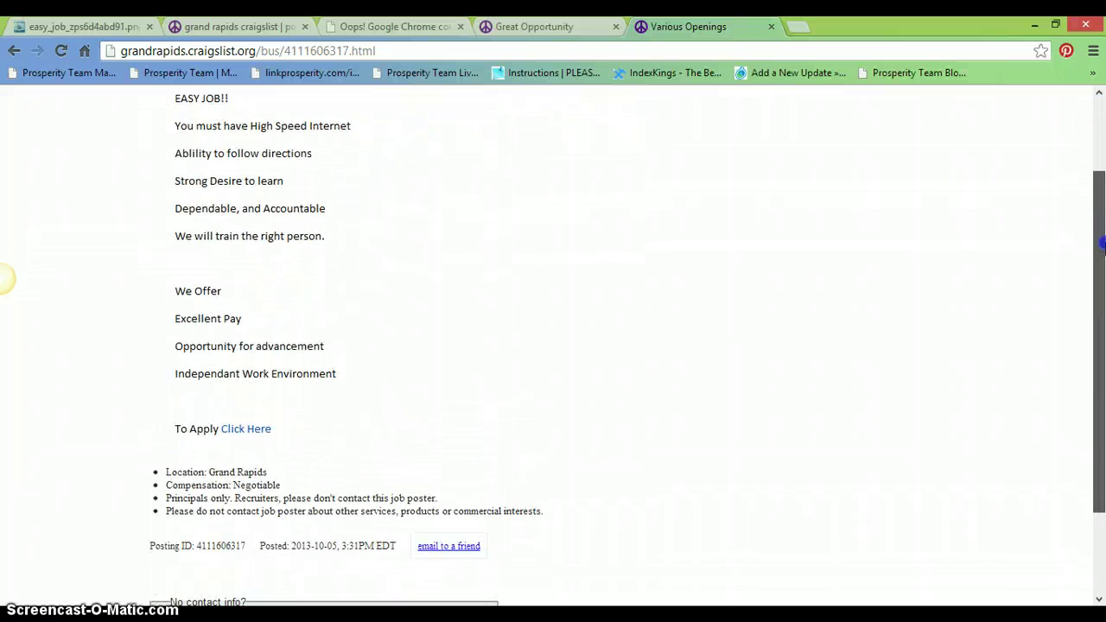
left_click(241, 429)
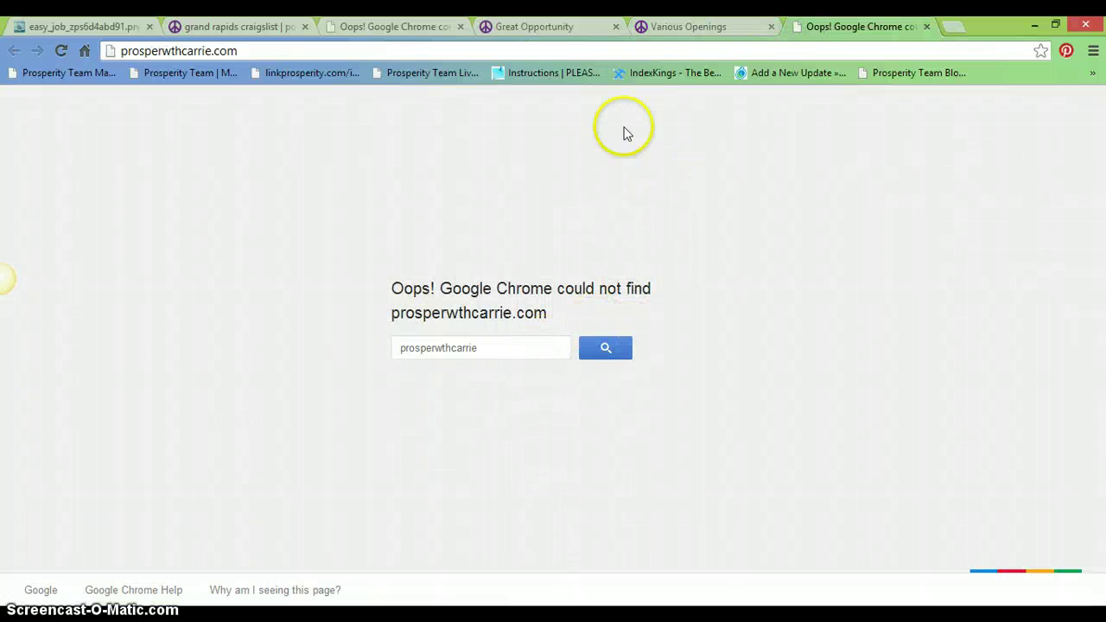
left_click(616, 29)
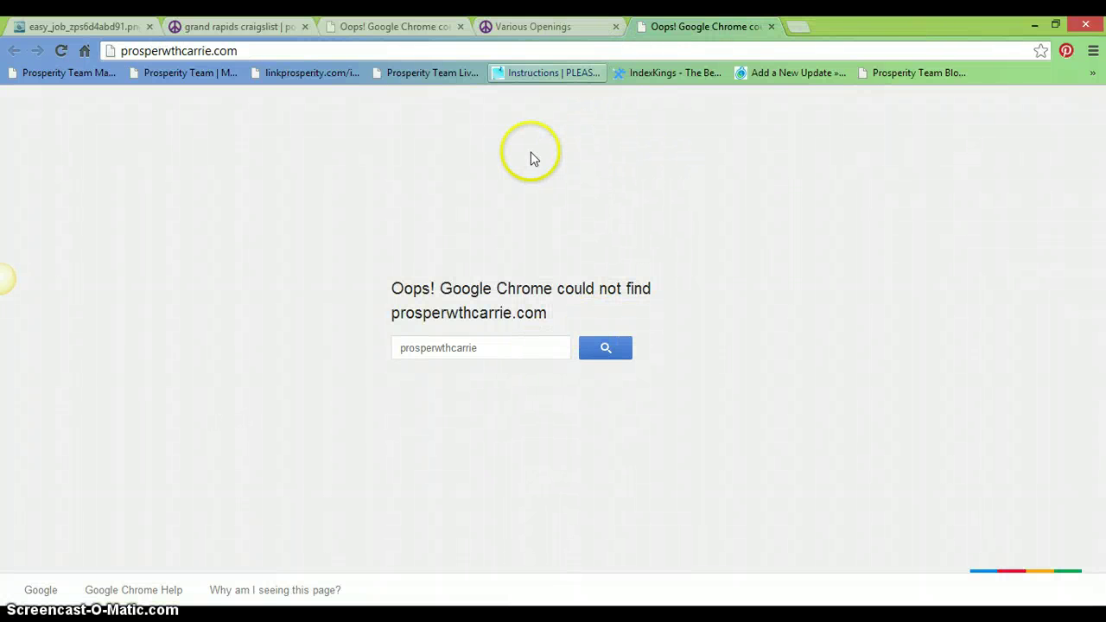
left_click(458, 29)
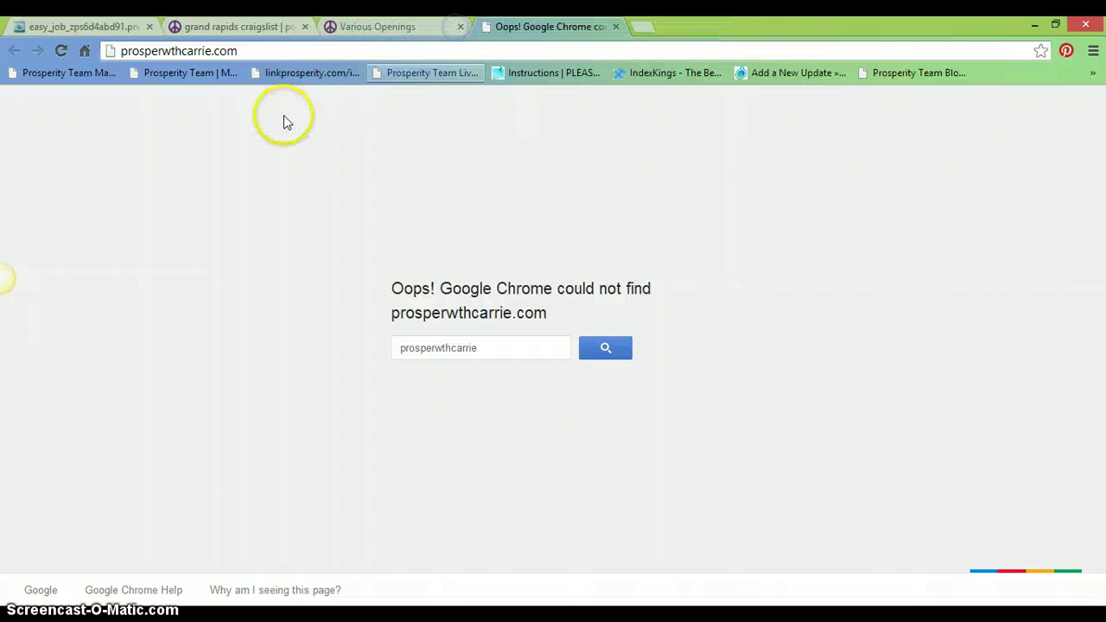
left_click(370, 26)
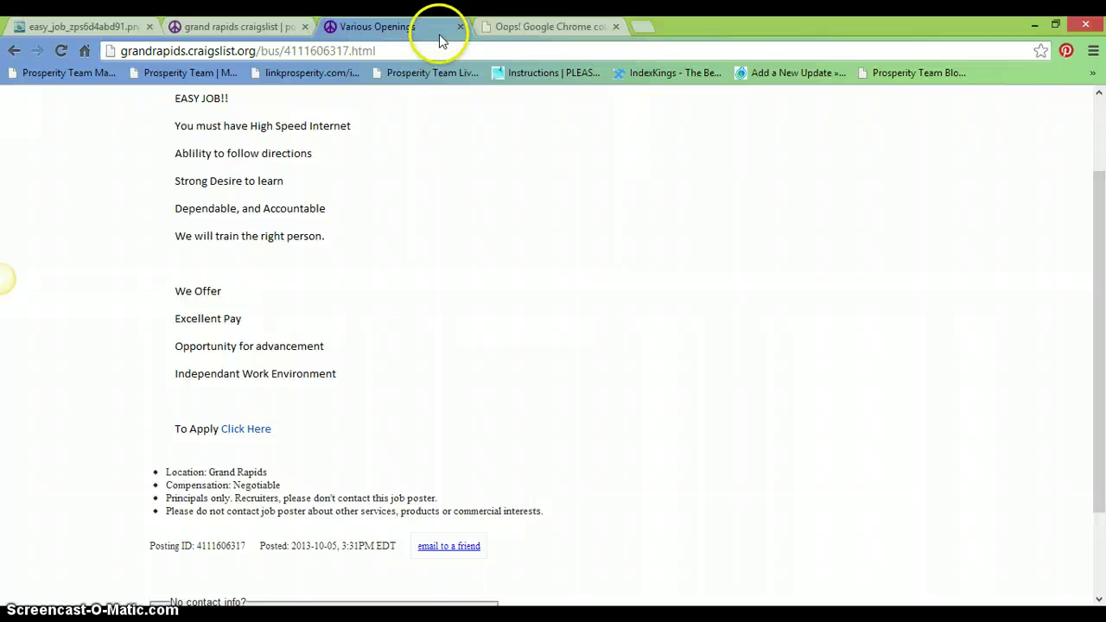
- Show the top of the easy_job Photobucket page, then restore Chrome down to reach WordPad
left_click(95, 27)
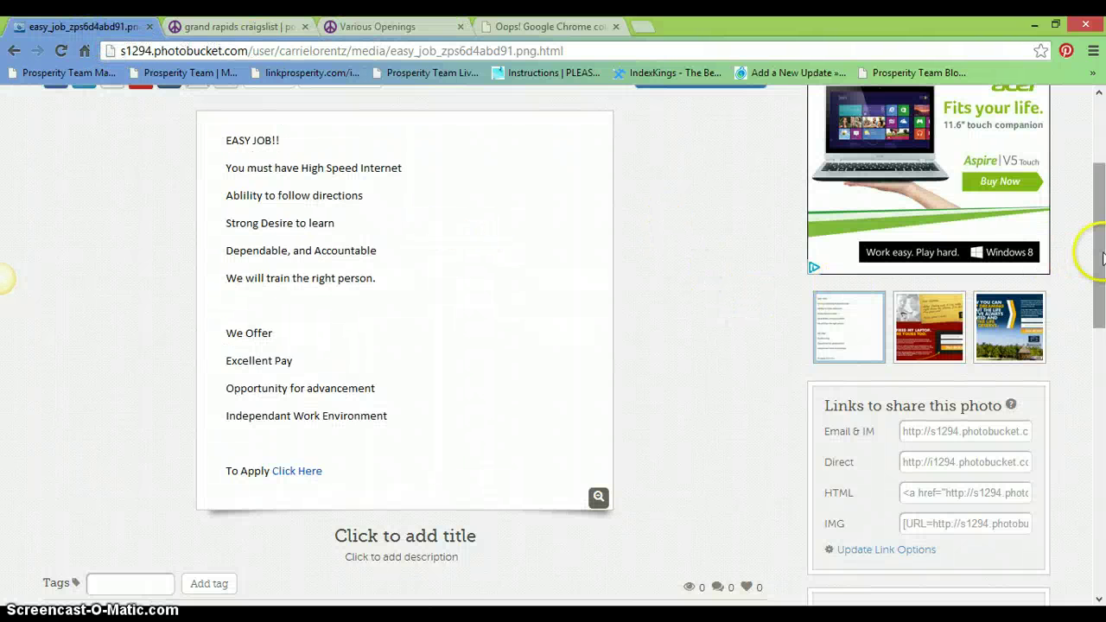
left_click_drag(1093, 247, 1057, 126)
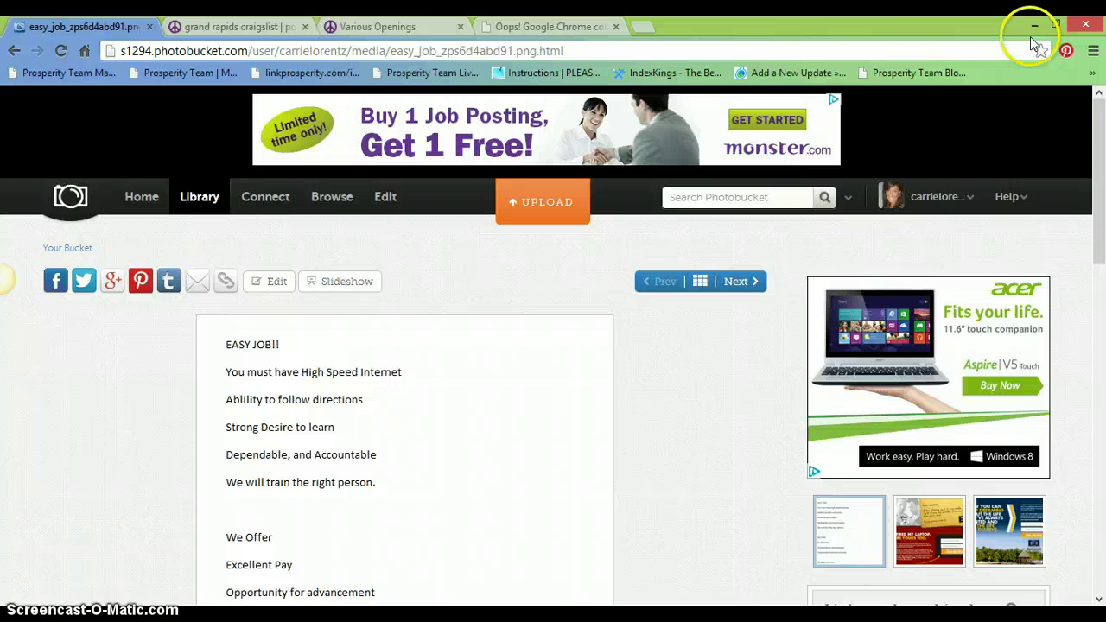
left_click(1055, 25)
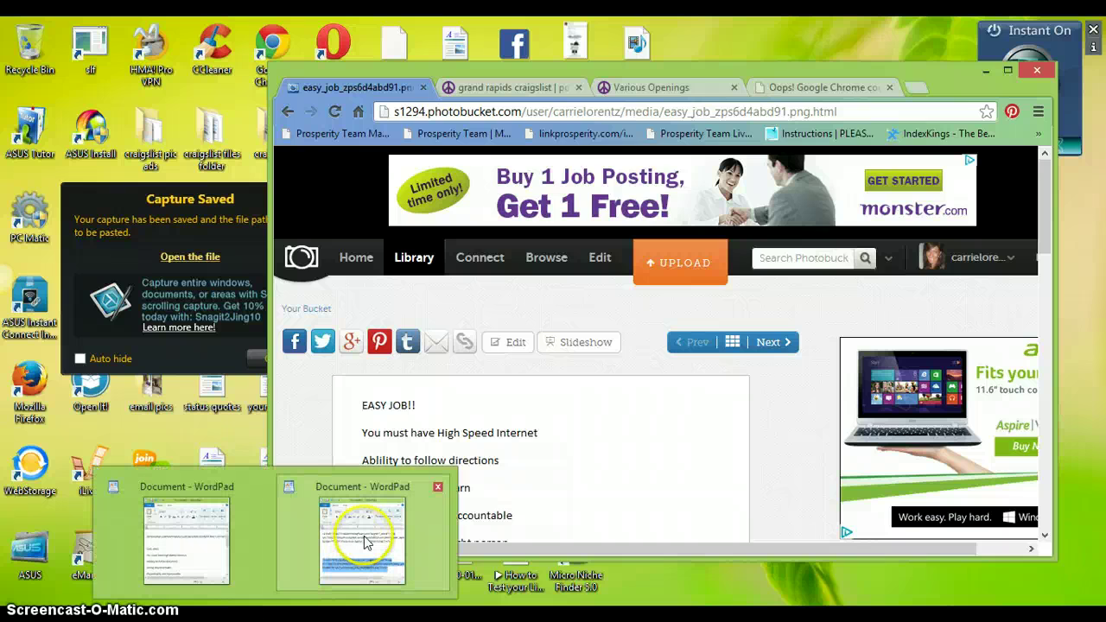
mouse_move(363, 535)
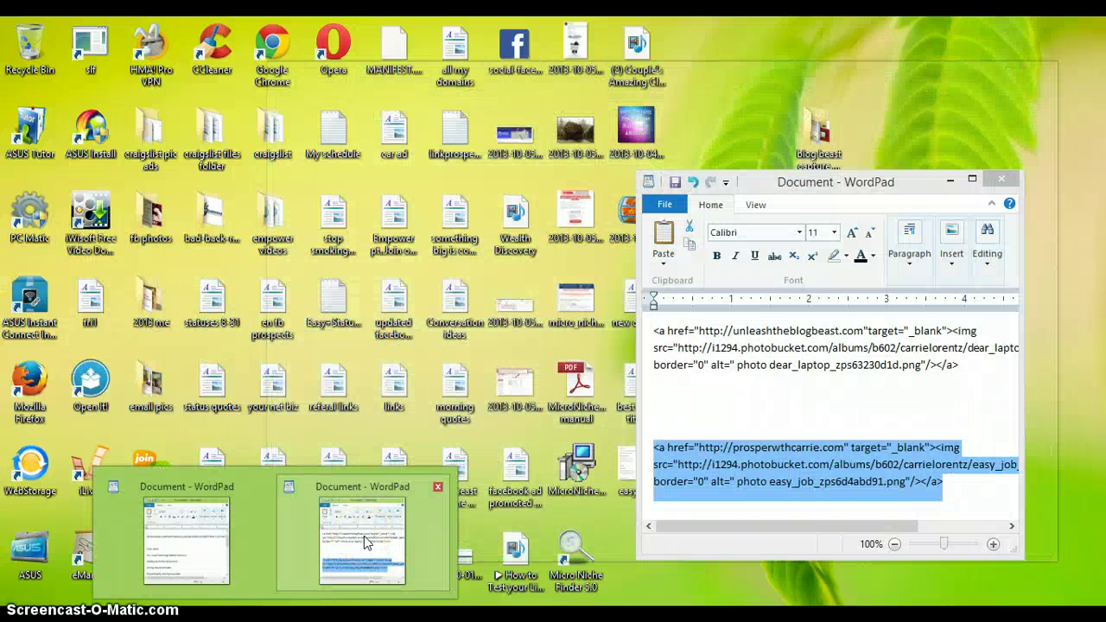
- Bring up the job-ad WordPad document maximized and look over the EASY JOB!! text
left_click(207, 544)
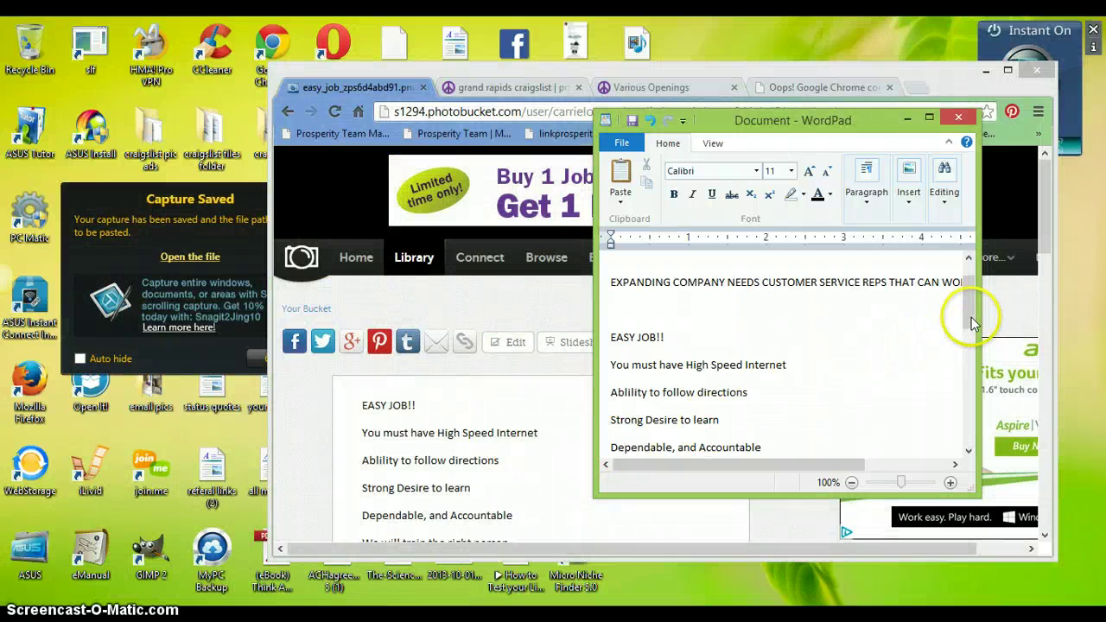
left_click_drag(970, 316, 953, 424)
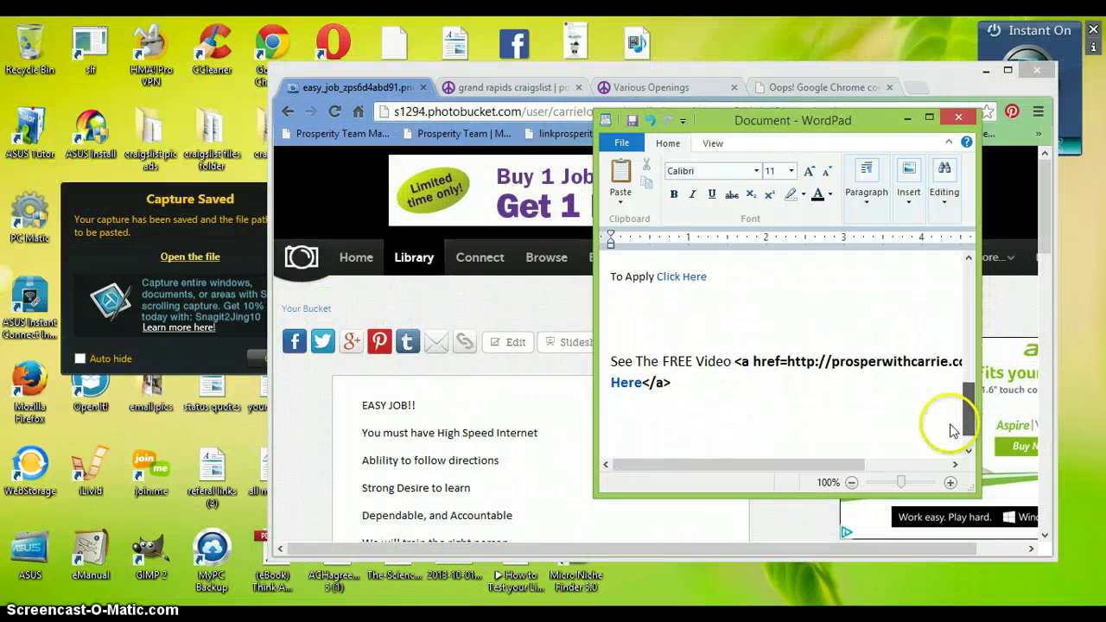
left_click(928, 118)
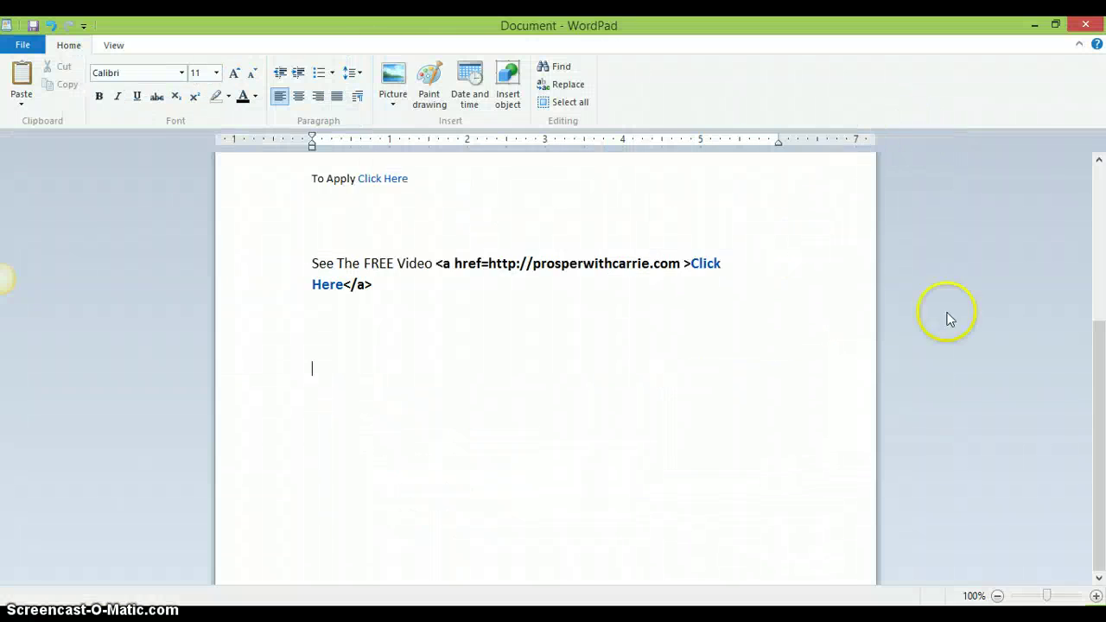
left_click_drag(1098, 402, 1101, 317)
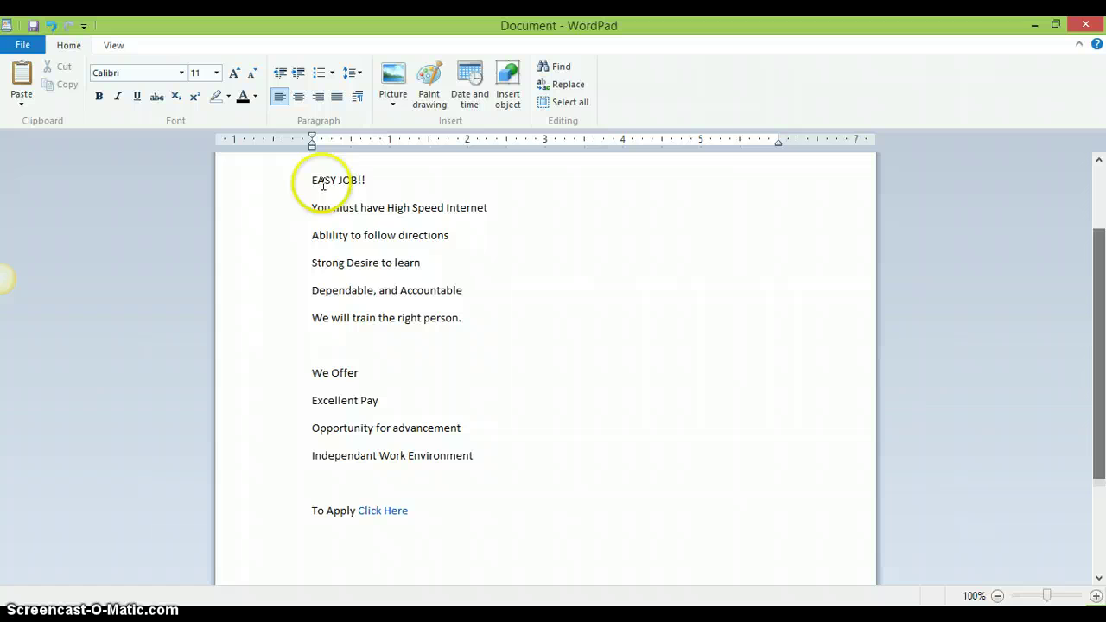
left_click_drag(313, 179, 544, 449)
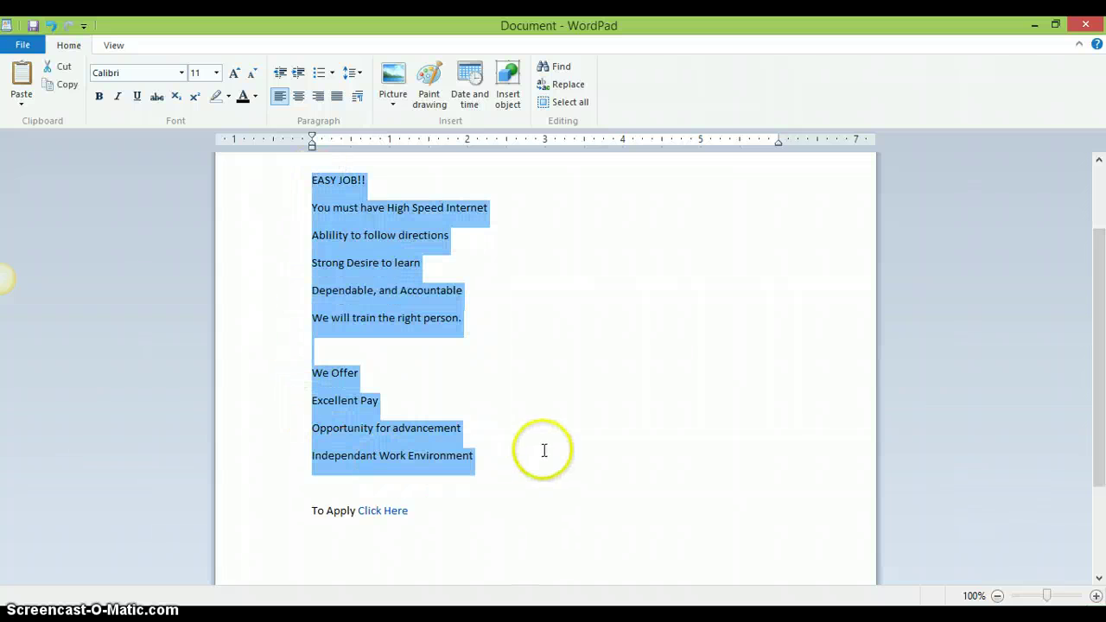
left_click(650, 302)
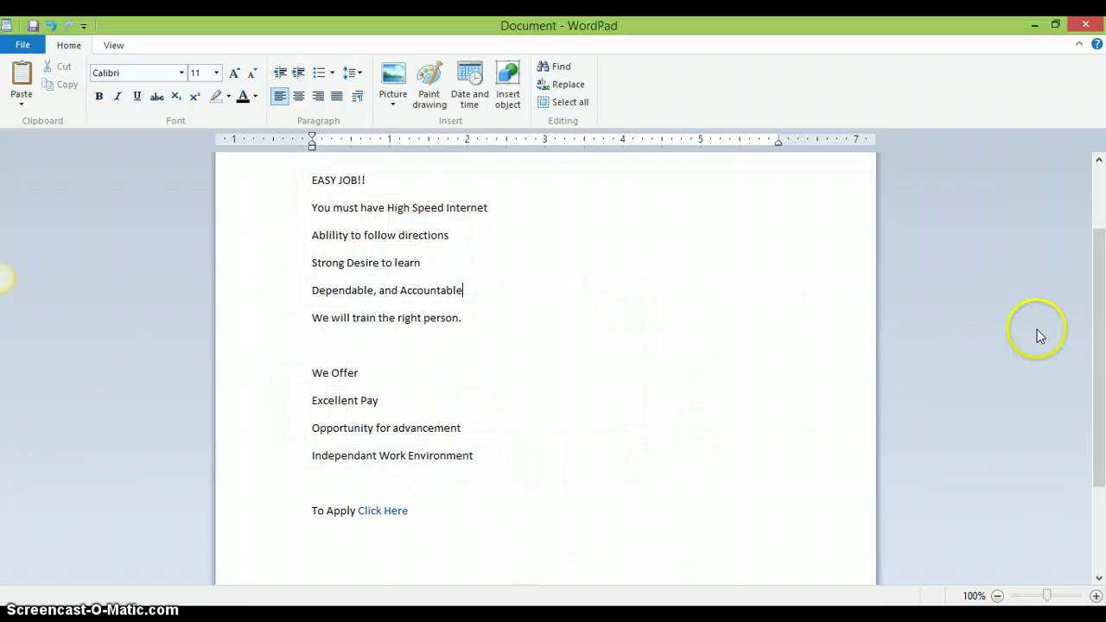
left_click_drag(1102, 411, 1102, 418)
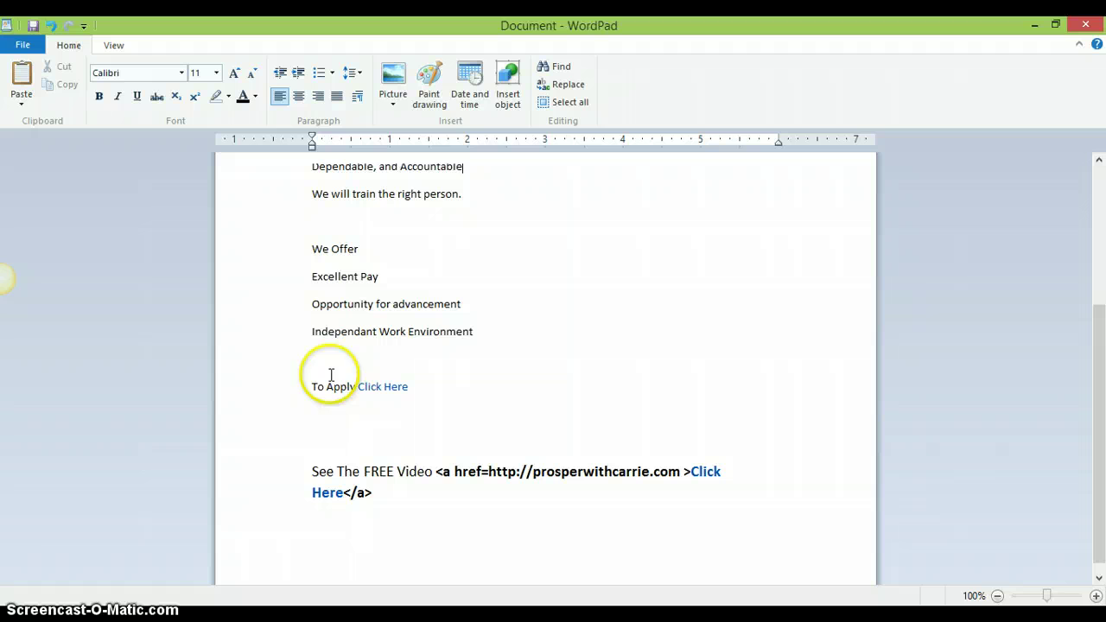
- Replace the 'See The FREE Video' lead-in with 'To Apply' and remove the extra spaces in the link line
left_click(433, 471)
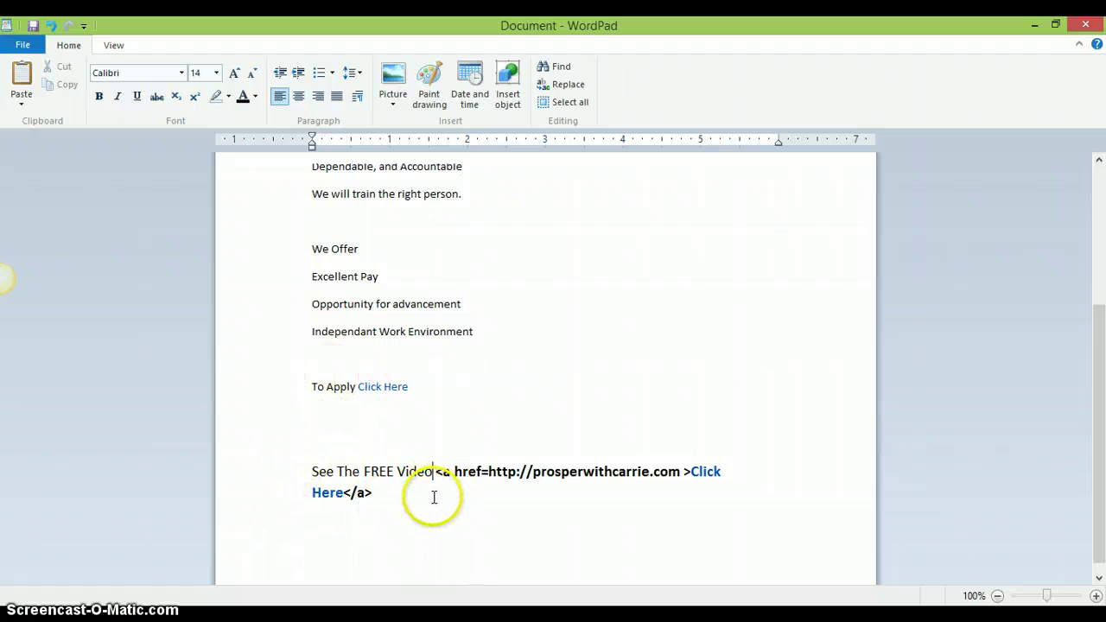
key("BackSpace")
key("BackSpace")
key("BackSpace")
key("BackSpace")
key("BackSpace")
key("BackSpace")
key("BackSpace")
key("BackSpace")
key("BackSpace")
key("BackSpace")
key("BackSpace")
key("BackSpace")
key("BackSpace")
key("BackSpace")
key("BackSpace")
key("BackSpace")
key("BackSpace")
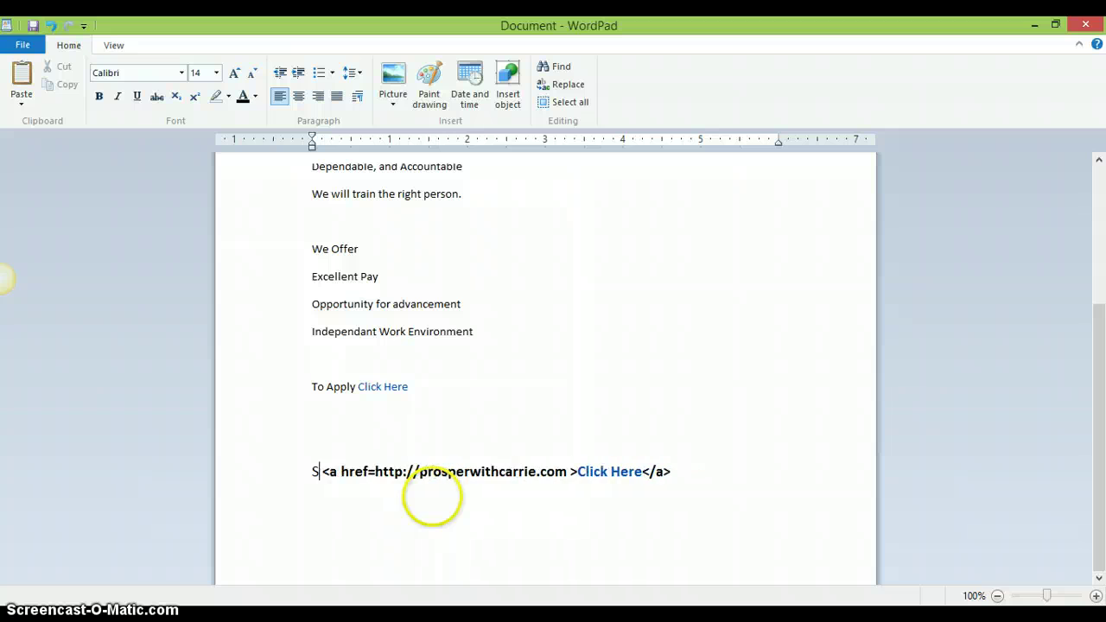
key("BackSpace")
type("To A")
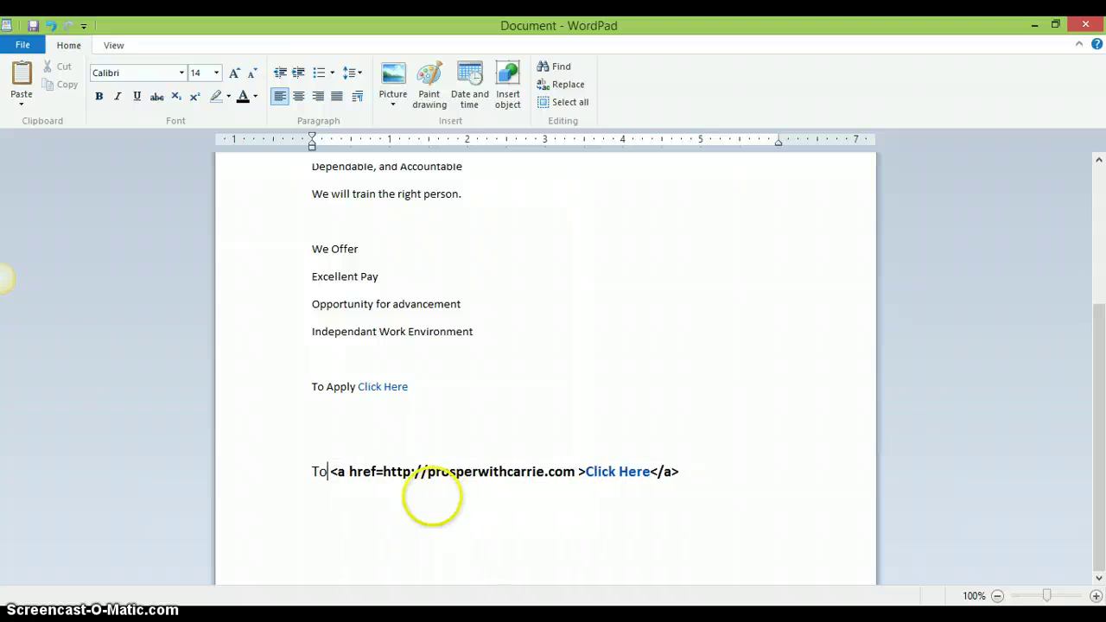
type("pply")
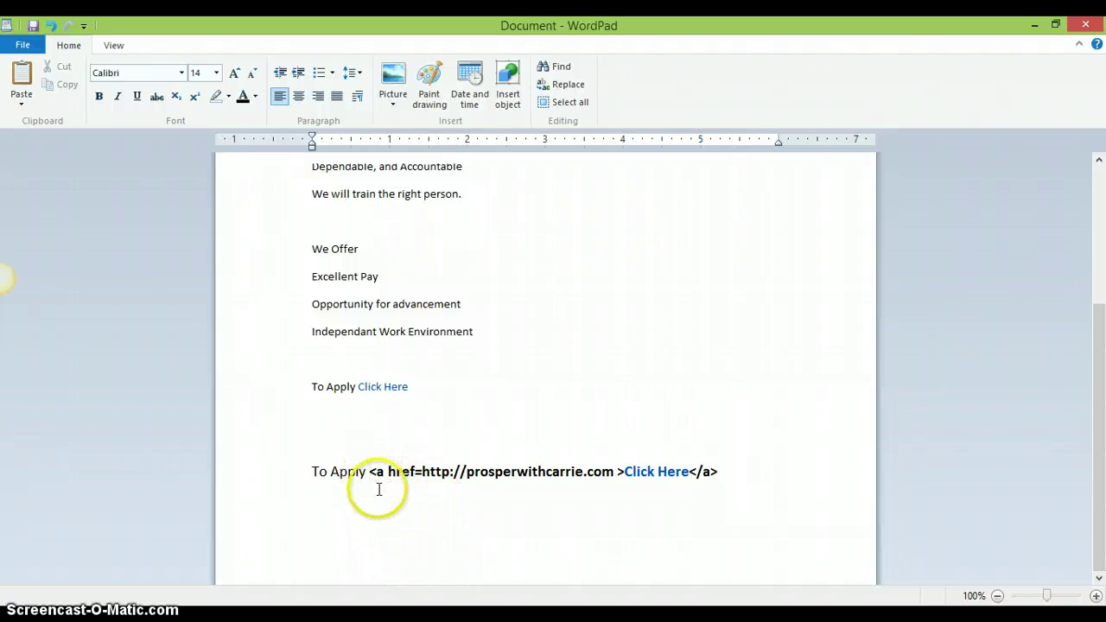
key("BackSpace")
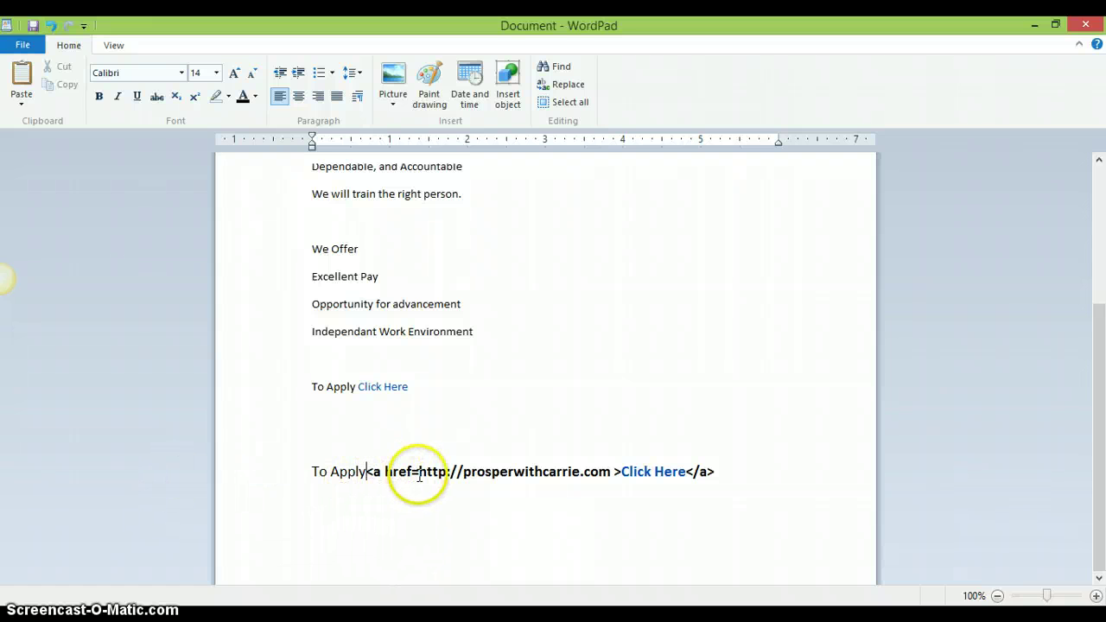
left_click(614, 472)
key("BackSpace")
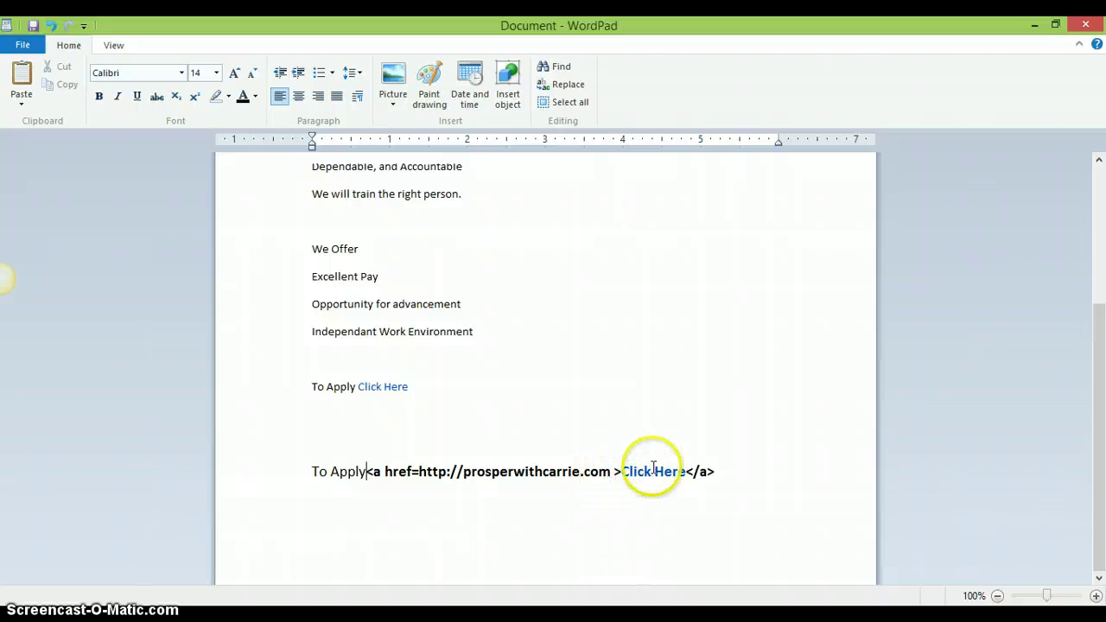
left_click_drag(724, 470, 299, 470)
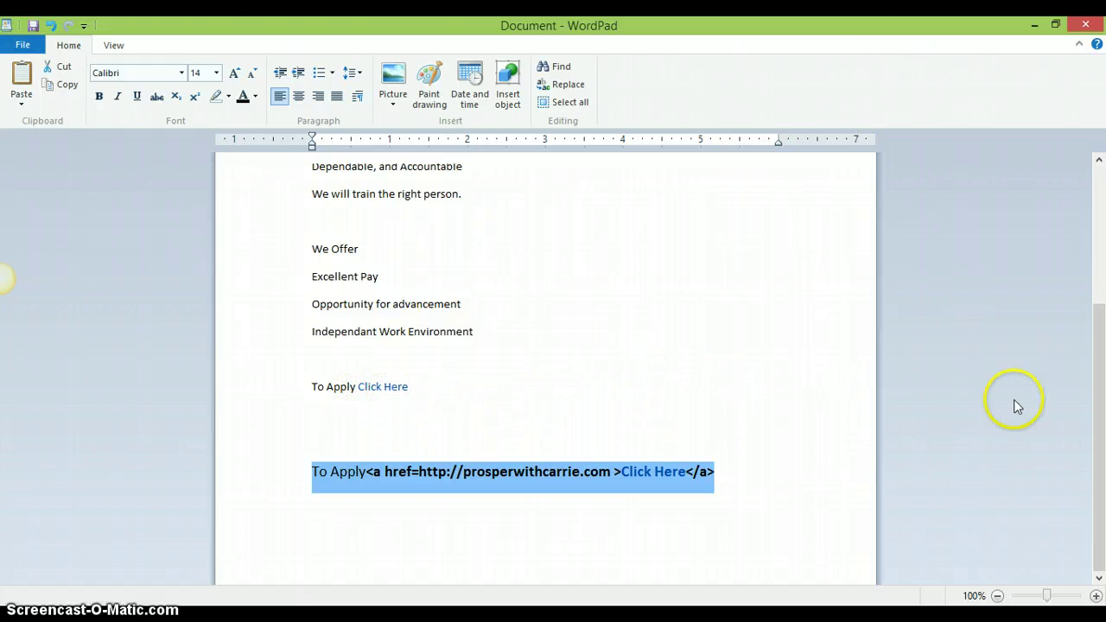
- Scroll back up and put the caret on the empty line under the heading
left_click_drag(1102, 411, 1093, 284)
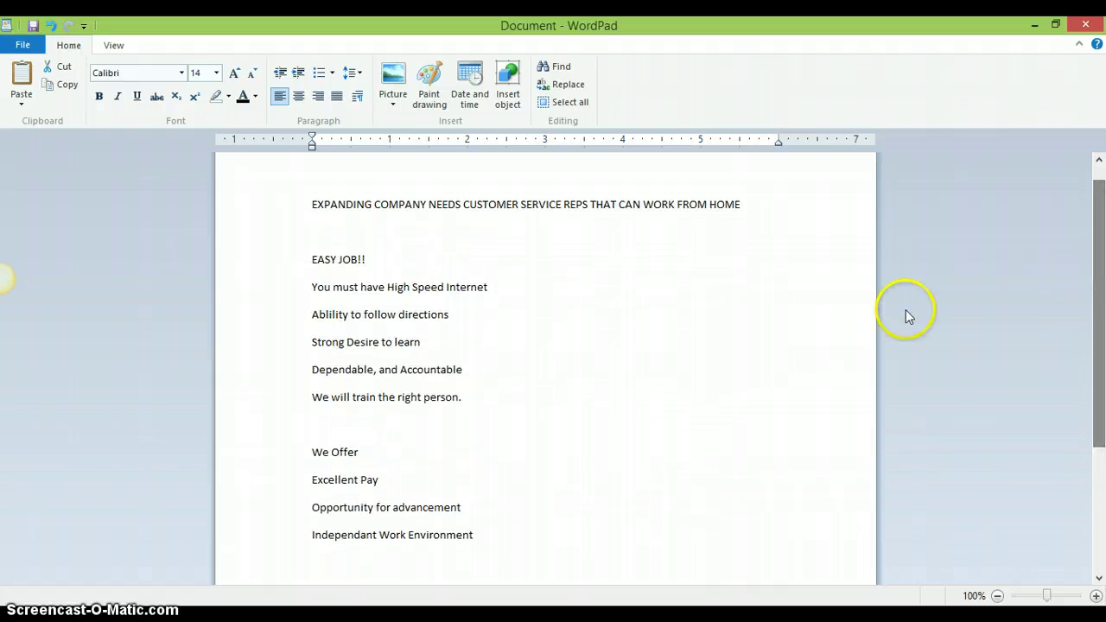
mouse_move(1095, 333)
left_mouse_down()
mouse_move(1095, 353)
mouse_move(1103, 341)
mouse_move(1080, 332)
left_mouse_up()
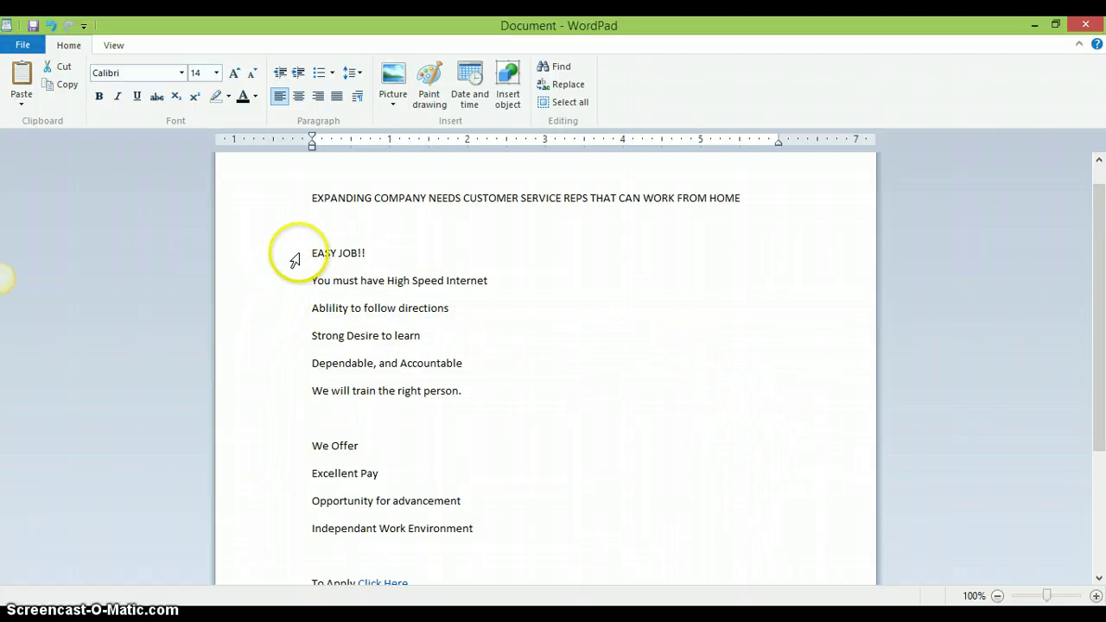
left_click(321, 234)
left_click_drag(334, 278, 259, 246)
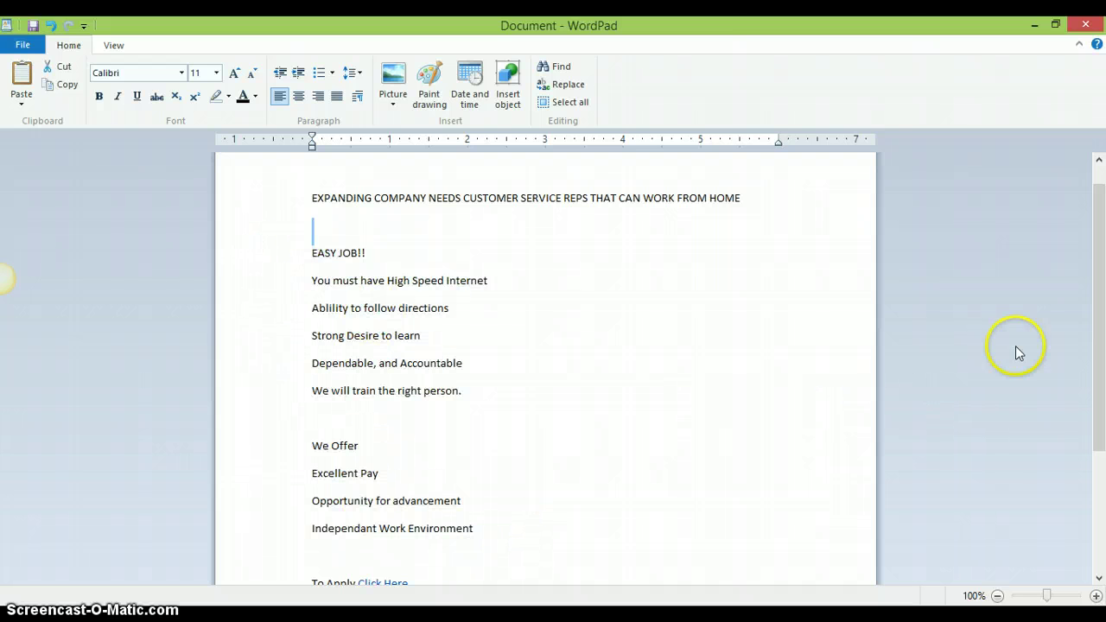
left_click_drag(1093, 298, 1093, 263)
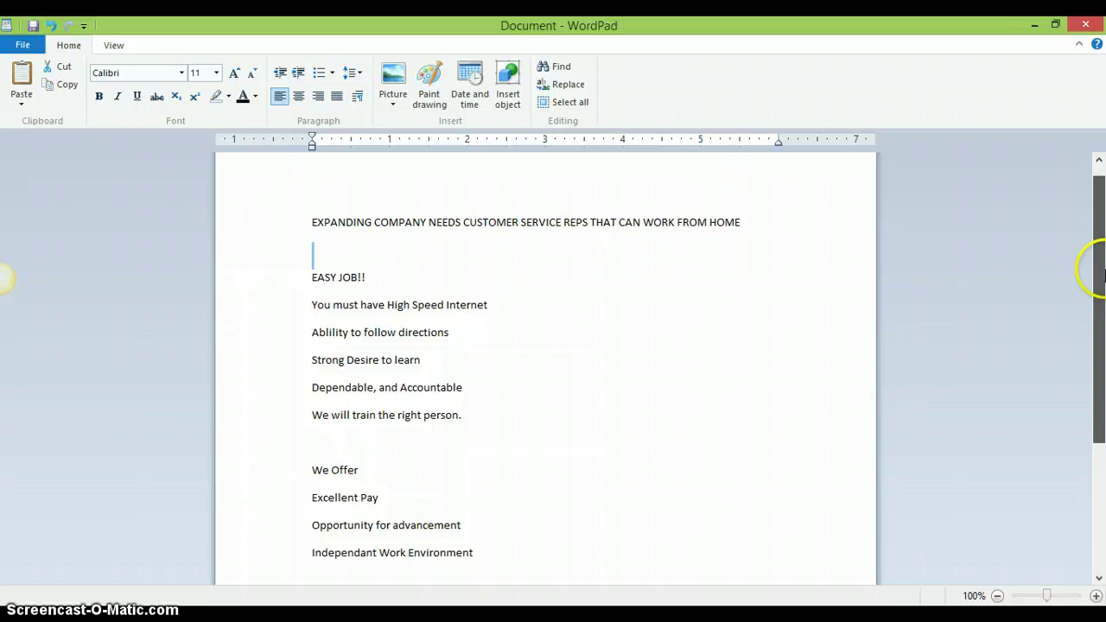
- Minimize WordPad, maximize Chrome, and reopen the live Various Openings posting, reviewing it to Negotiable compensation
left_click(1031, 27)
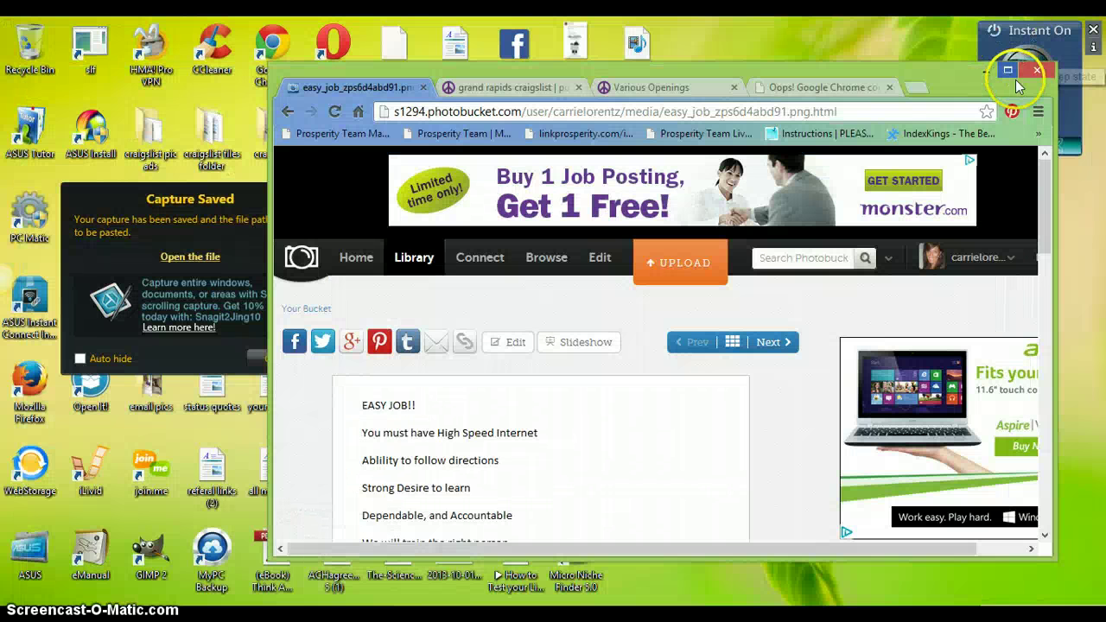
left_click(1011, 69)
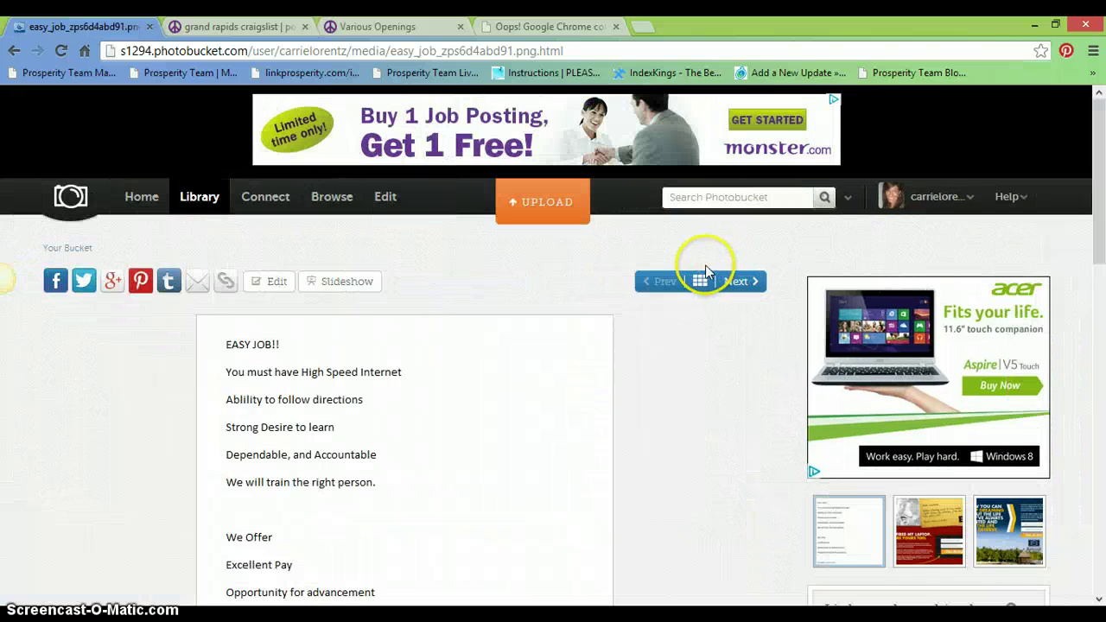
mouse_move(1097, 226)
left_mouse_down()
mouse_move(1097, 287)
mouse_move(1097, 226)
left_mouse_up()
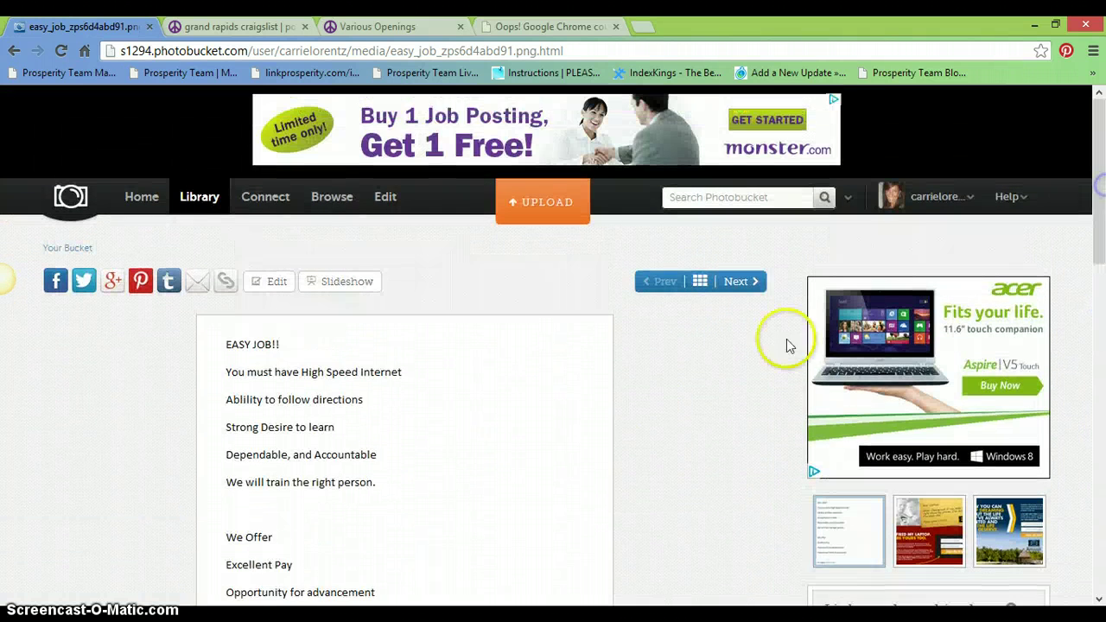
left_click(229, 28)
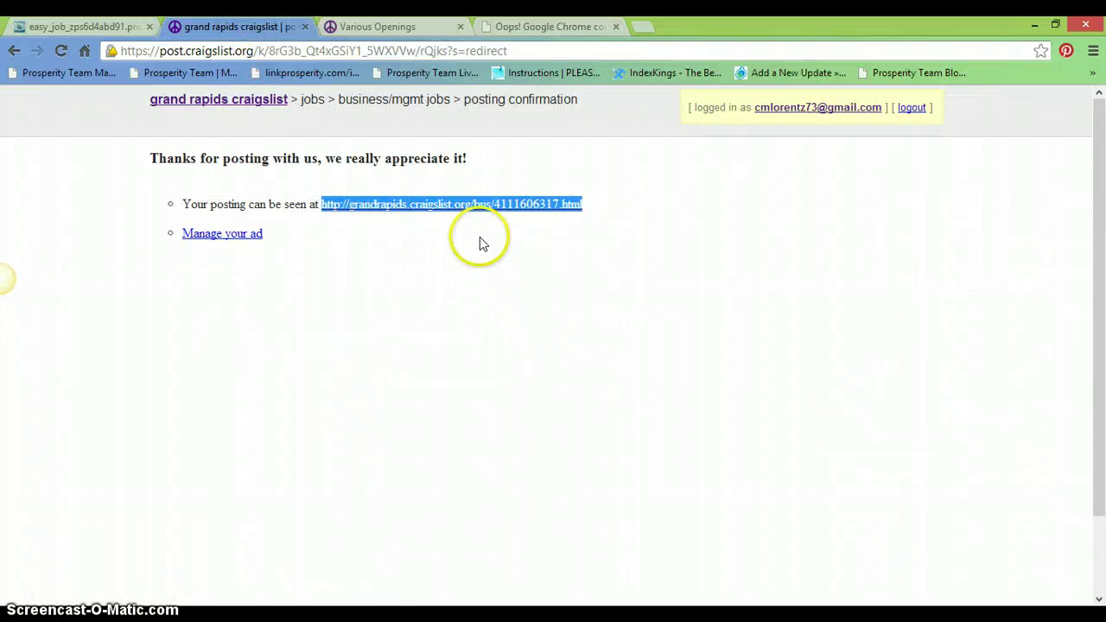
left_click(495, 204)
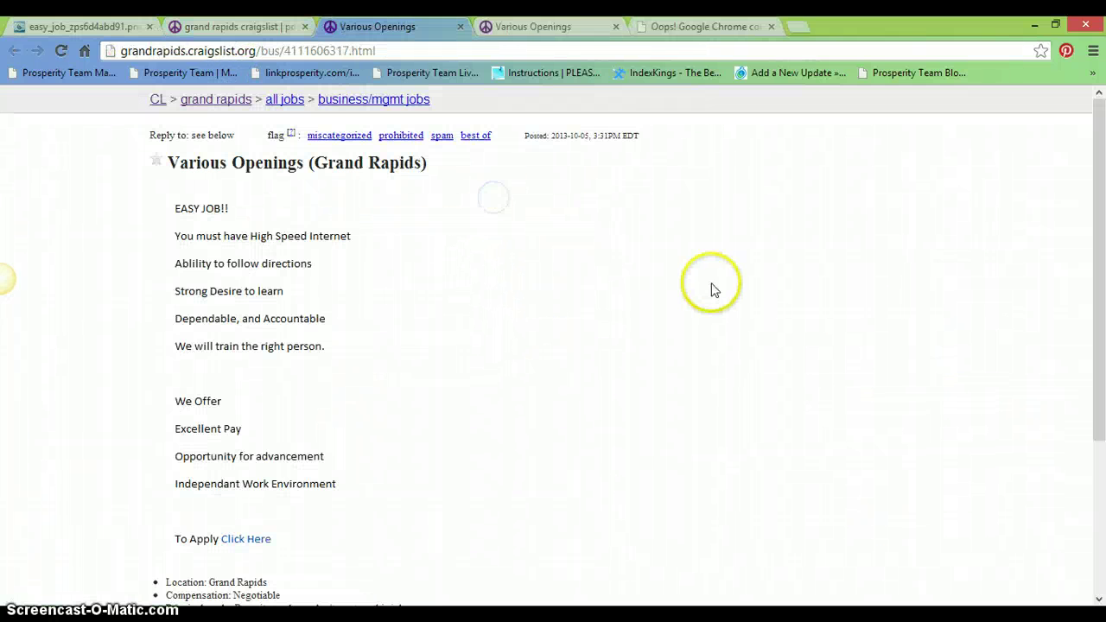
left_click_drag(1100, 270, 1098, 422)
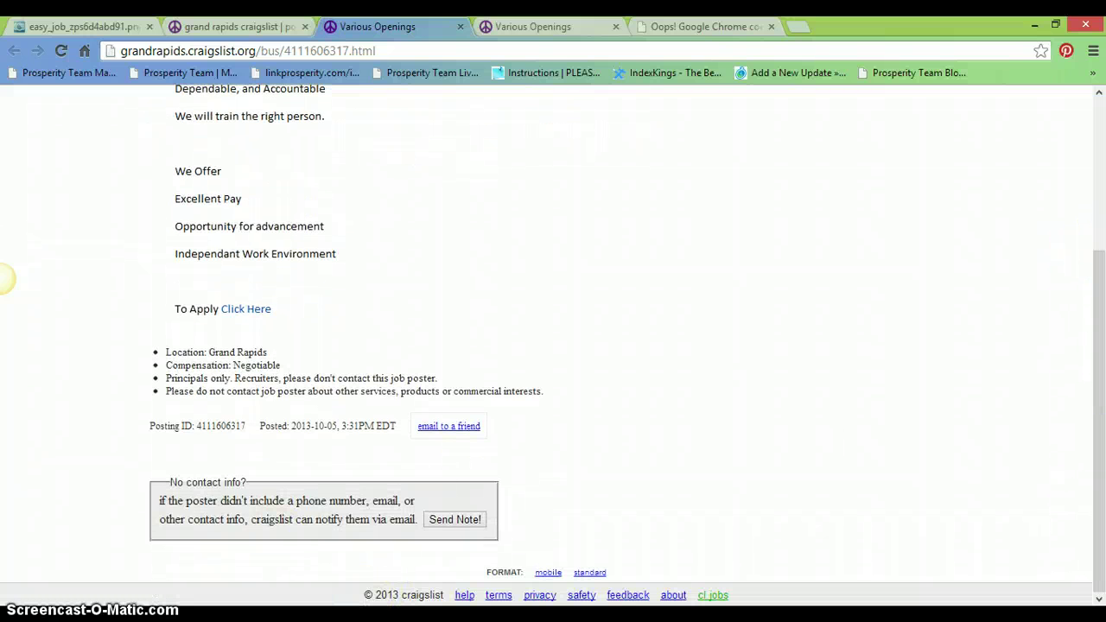